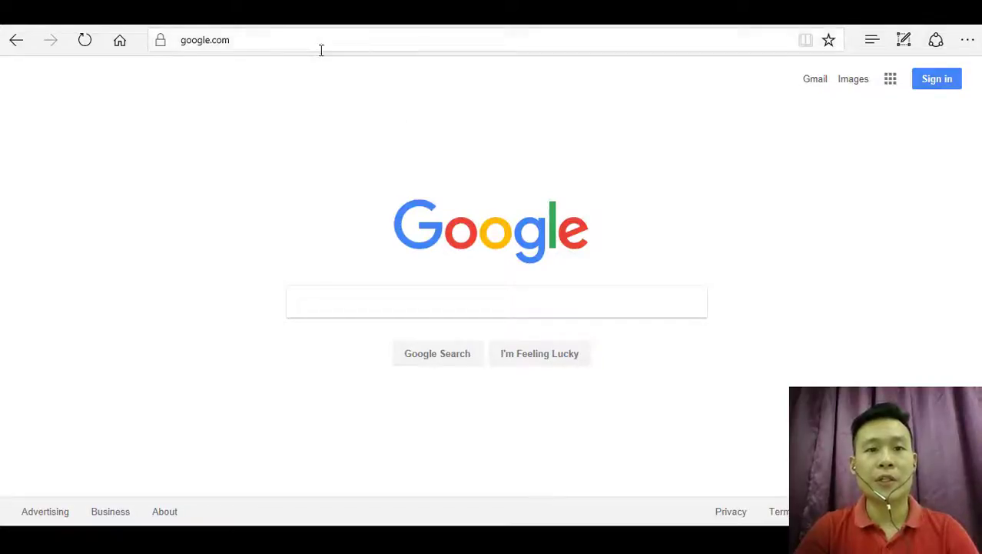
# - Open the namecheap.com website
pyautogui.click(321, 49)
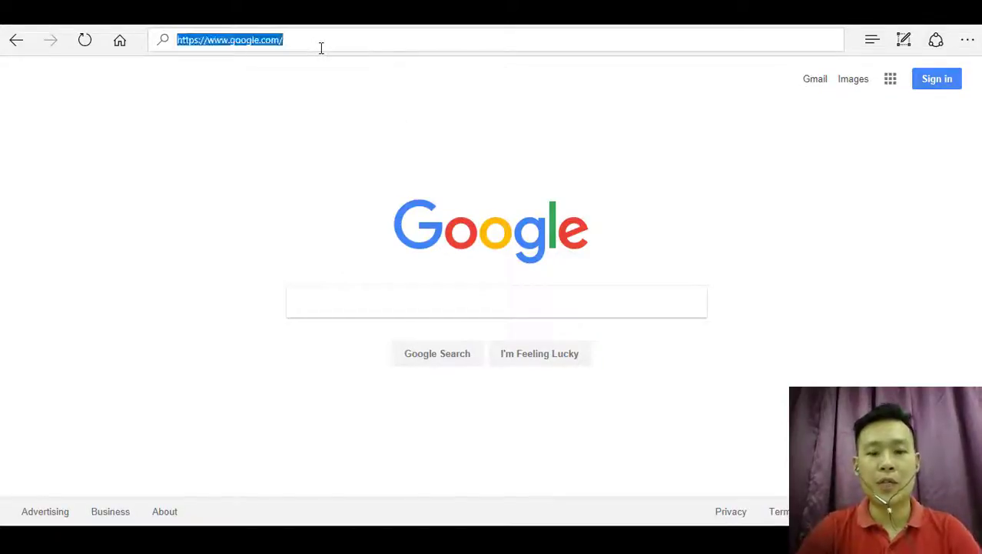
pyautogui.write('namc')
pyautogui.press('BackSpace')
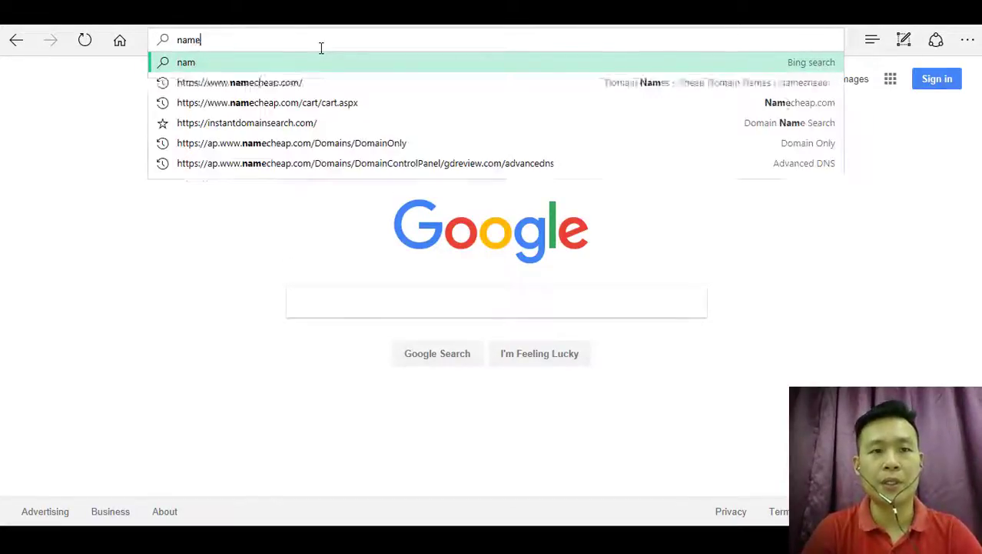
pyautogui.write('echeap.com')
pyautogui.press('Return')
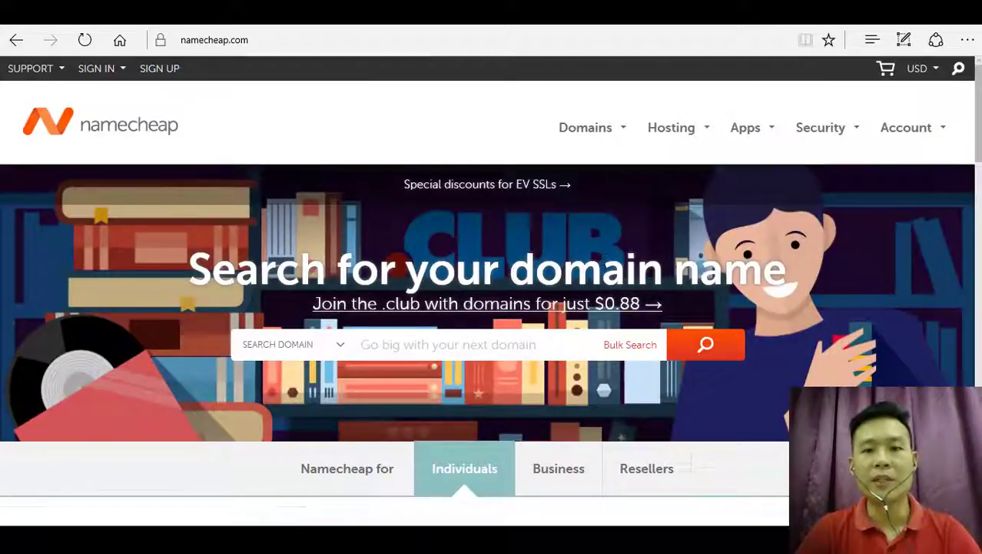
# - Search for the domain name racingwarrior.com
pyautogui.click(496, 347)
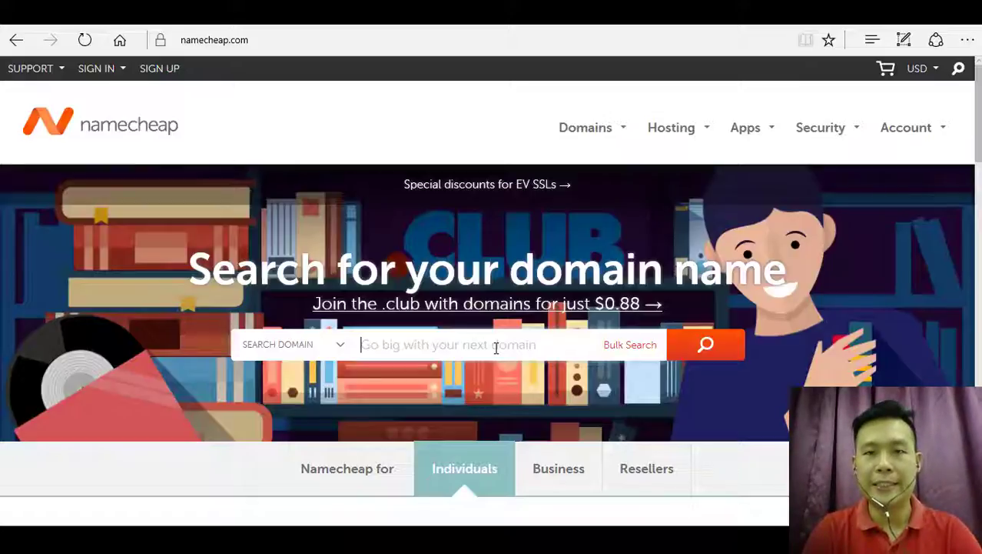
pyautogui.write('racing')
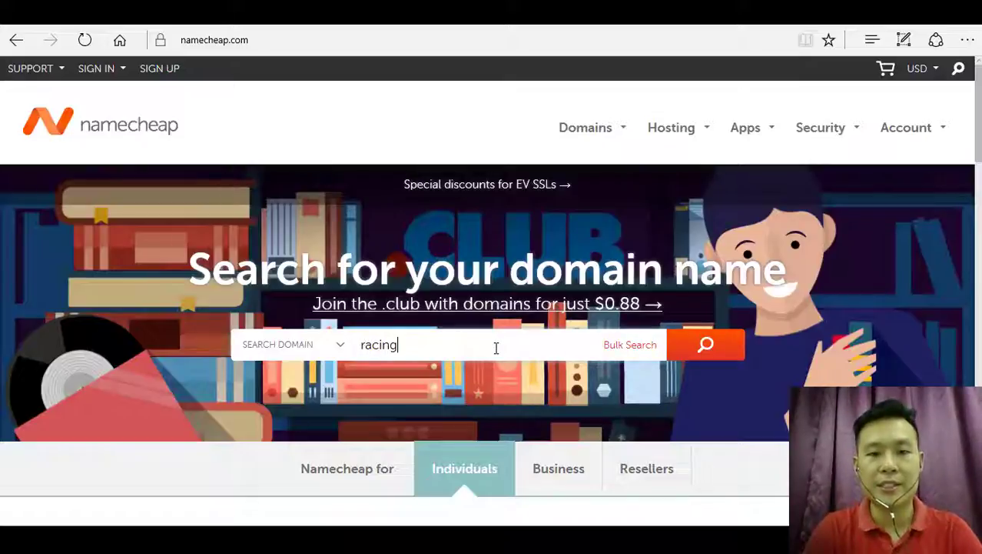
pyautogui.write('warrior')
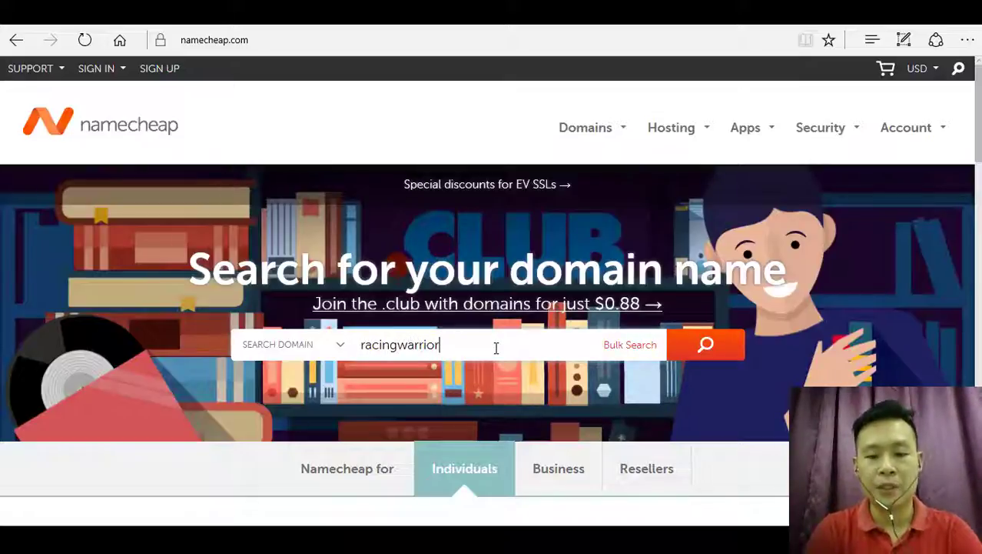
pyautogui.write('.com')
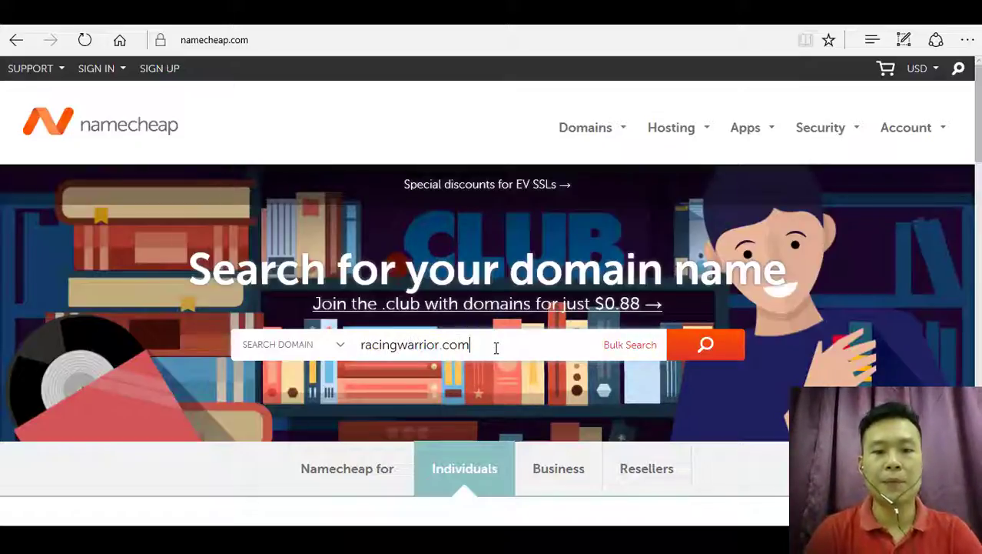
pyautogui.press('Return')
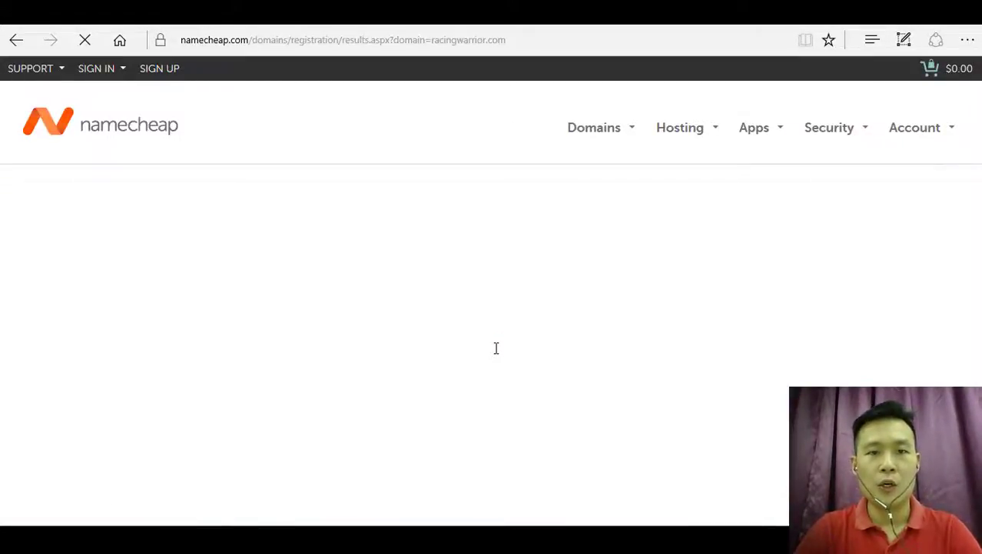
# - Add the racingwarrior.com domain to the cart from the popular results and view the cart
pyautogui.scroll(-2, 496, 348)
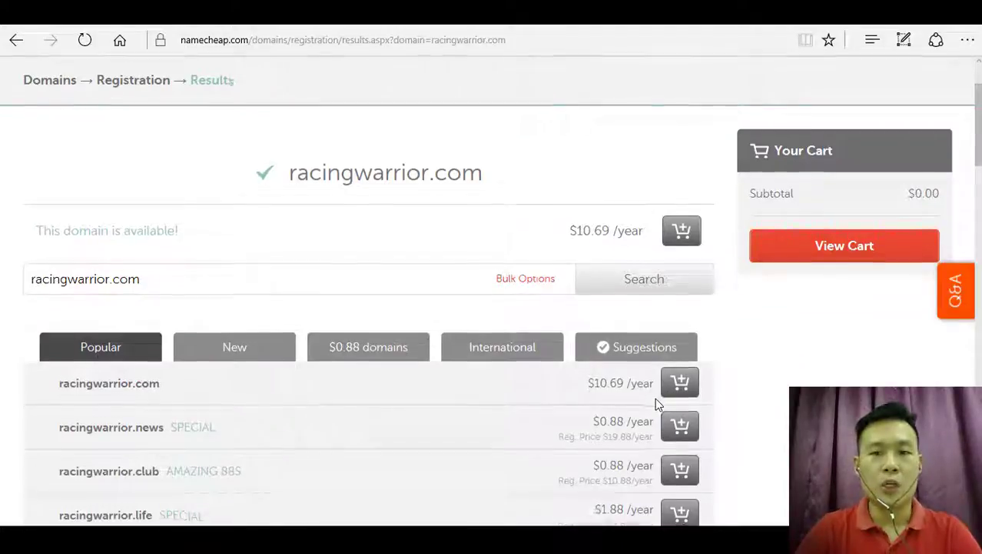
pyautogui.scroll(-2, 655, 397)
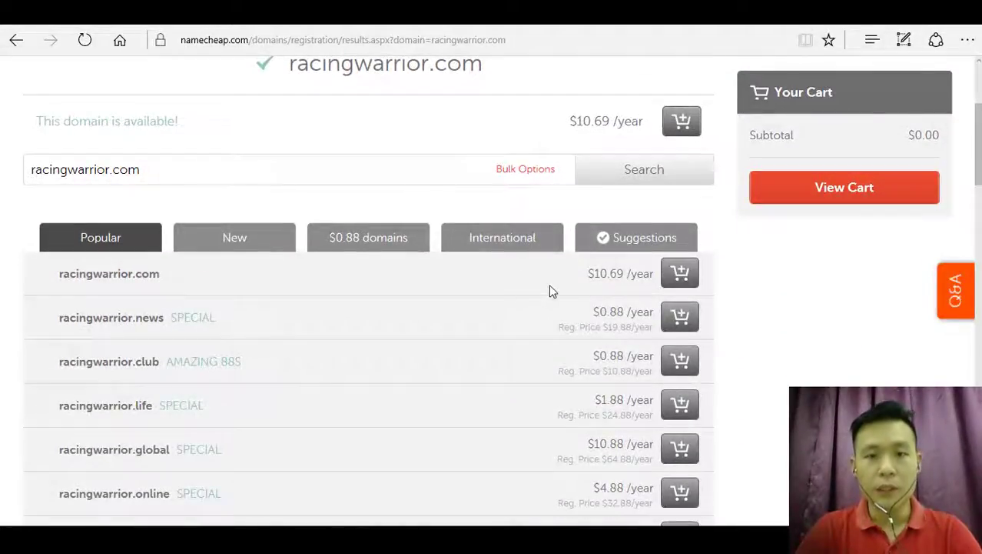
pyautogui.click(681, 275)
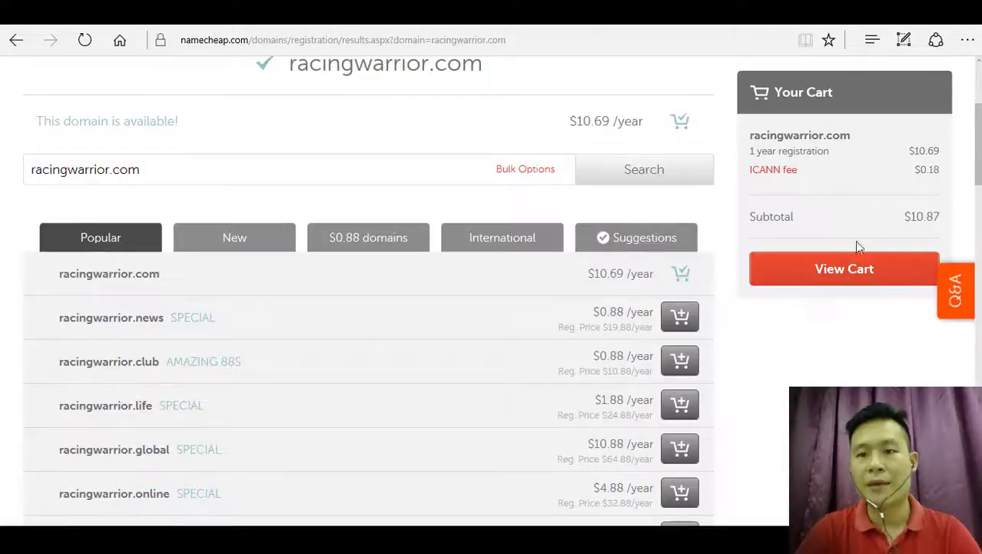
pyautogui.click(844, 273)
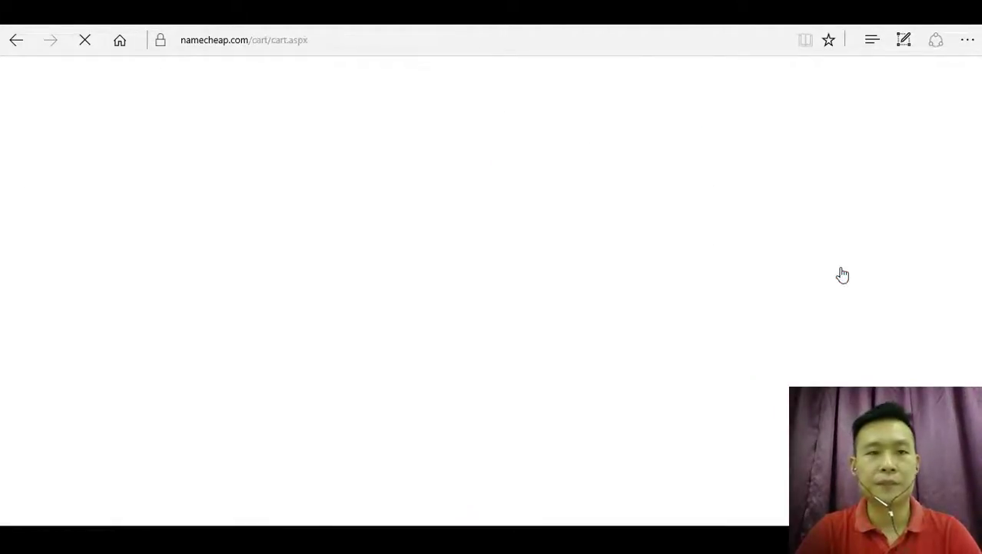
# - Examine the shopping cart's domain registration, WhoisGuard and promo code sections, along with the site's sign-up option
pyautogui.scroll(-1, 644, 359)
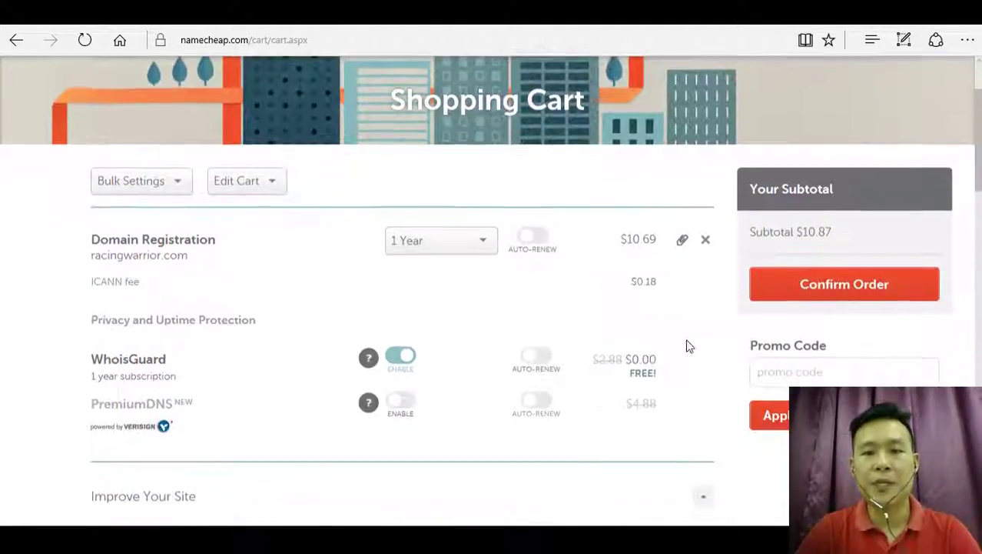
pyautogui.click(799, 371)
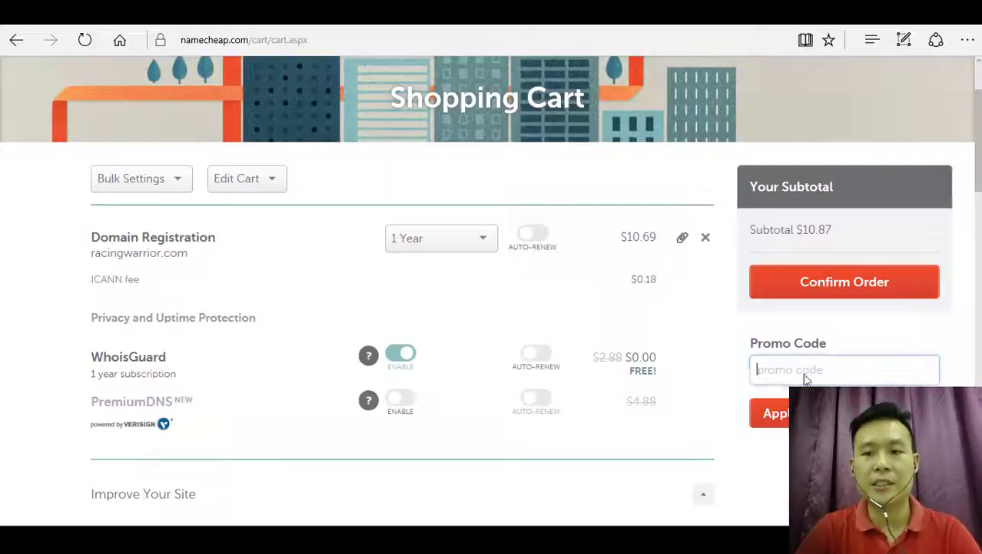
pyautogui.click(847, 342)
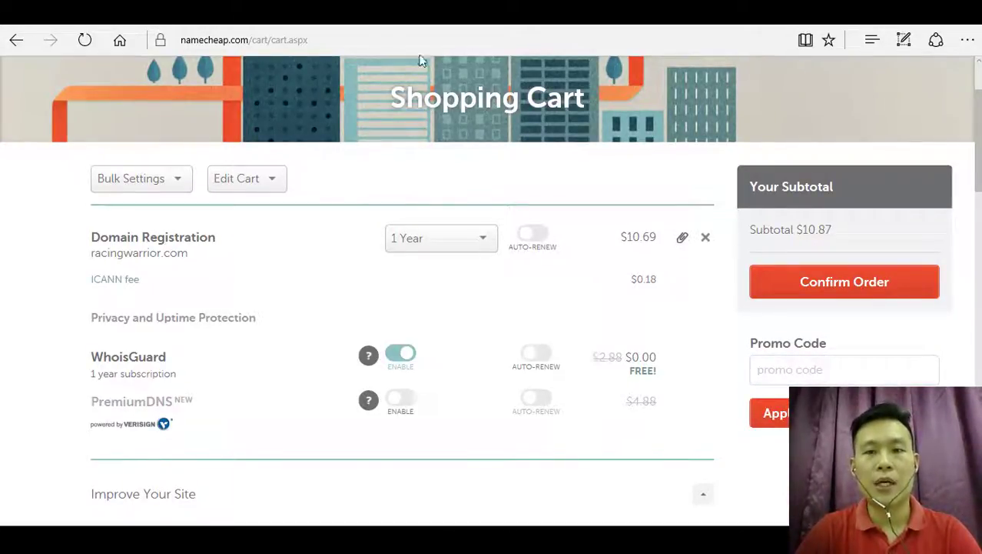
pyautogui.scroll(2, 554, 265)
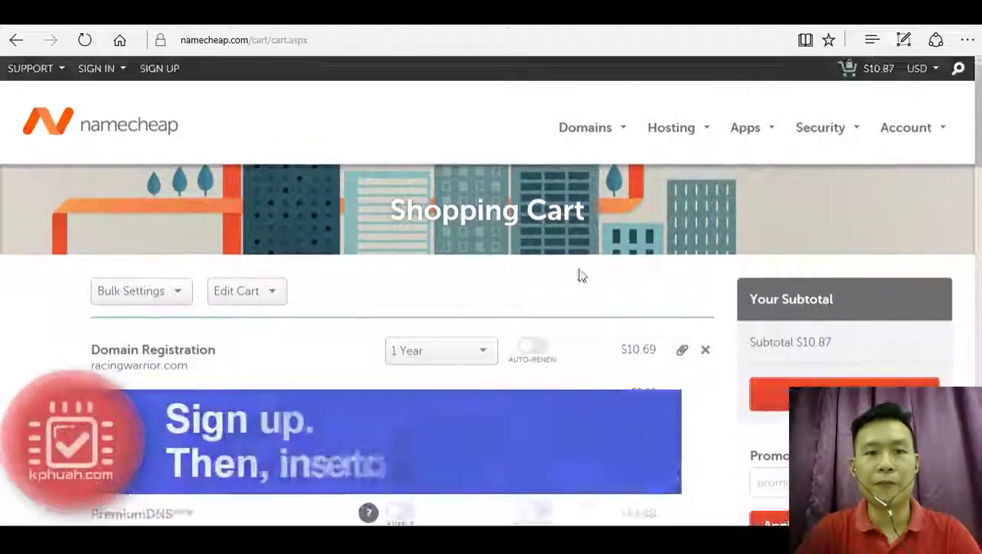
pyautogui.scroll(-3, 590, 290)
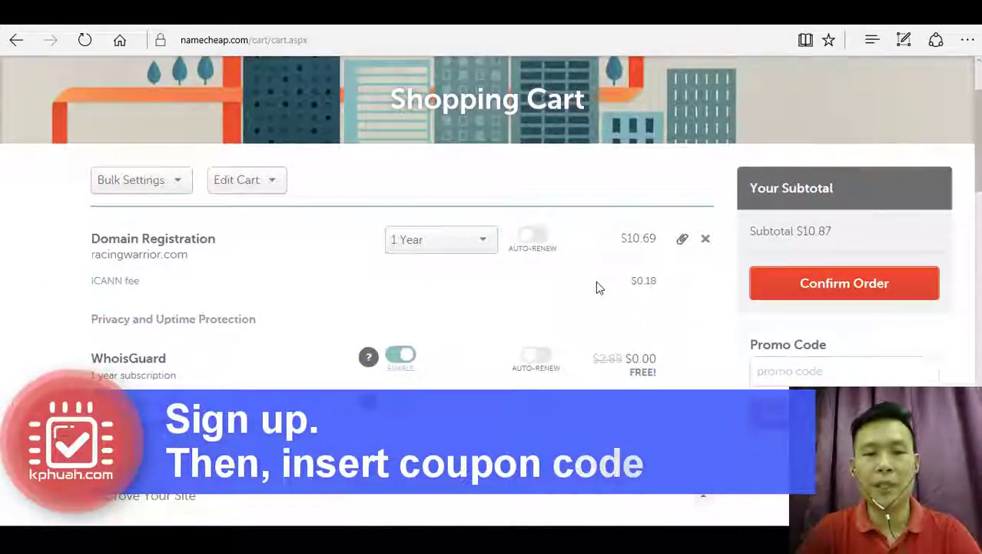
pyautogui.scroll(3, 599, 286)
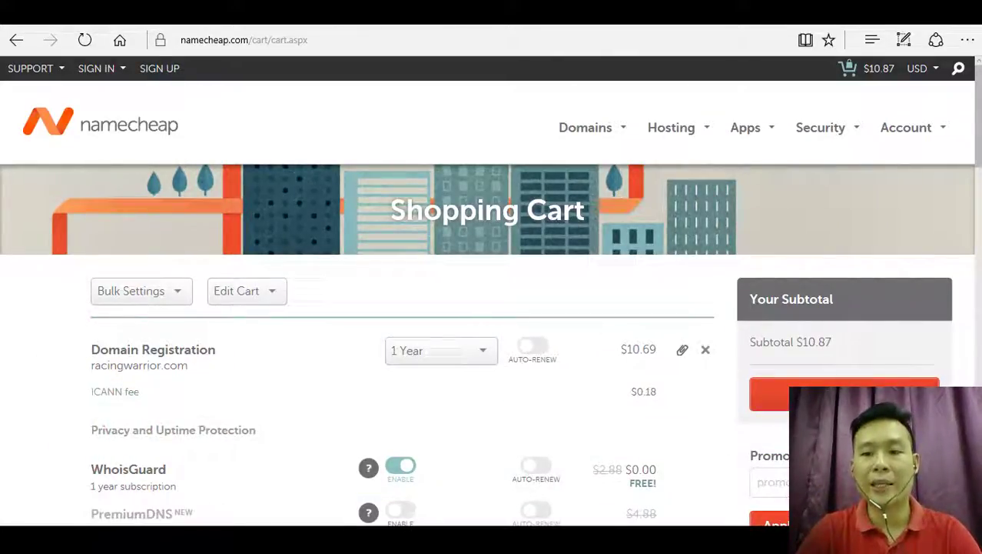
pyautogui.scroll(-3, 829, 355)
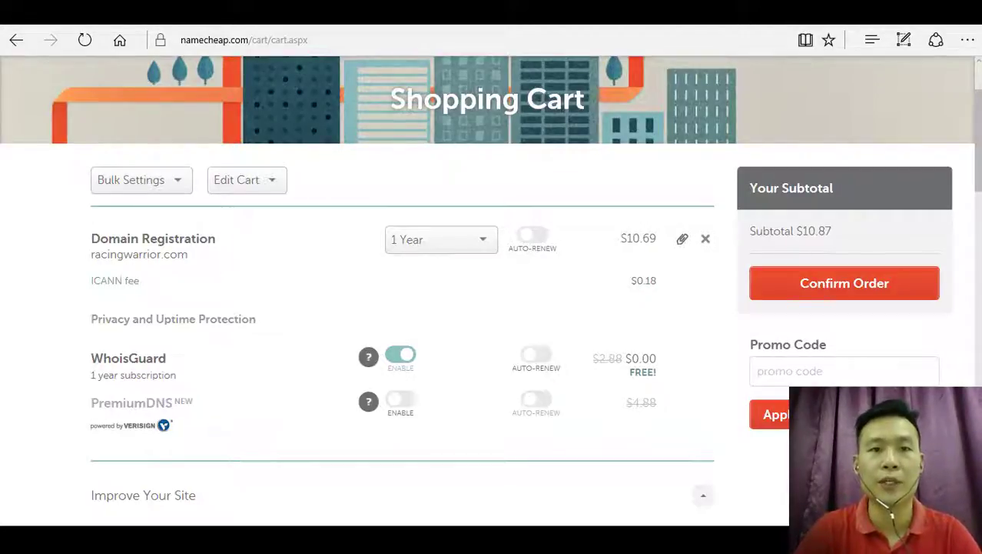
# - Search Google for "namecheap coupon" and open Namecheap's own coupons page from the results
pyautogui.hotkey('alt', 'Left')
pyautogui.write('na')
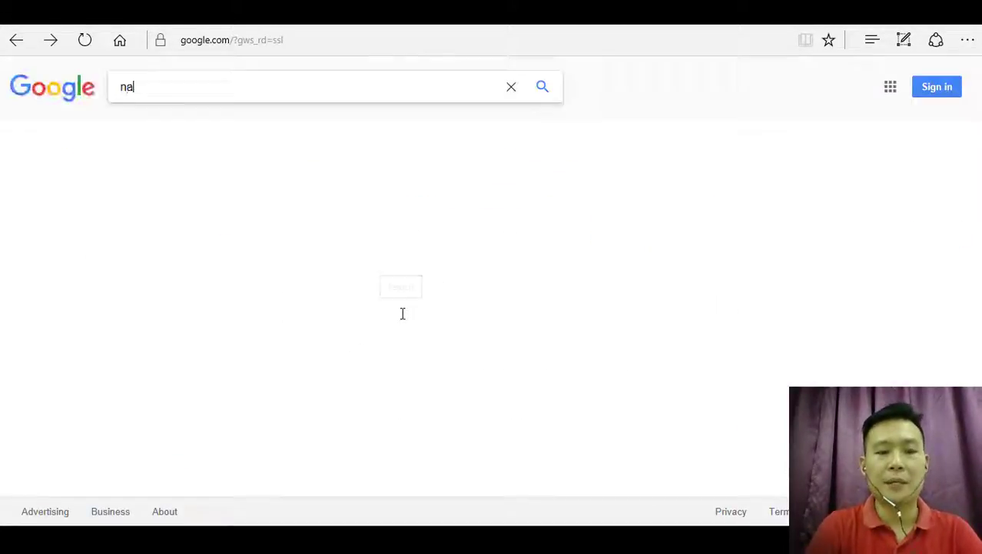
pyautogui.write('mecheap coupo')
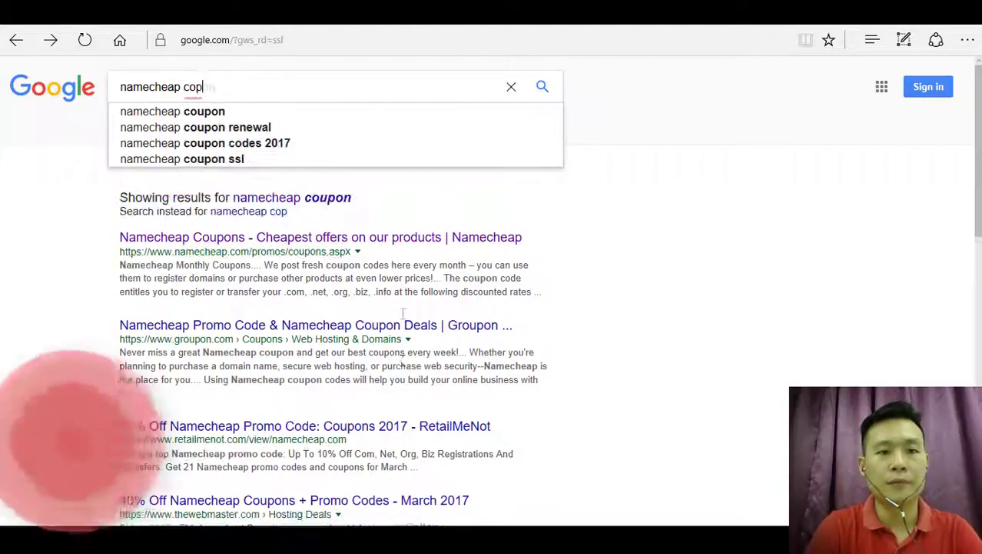
pyautogui.write('n')
pyautogui.press('Return')
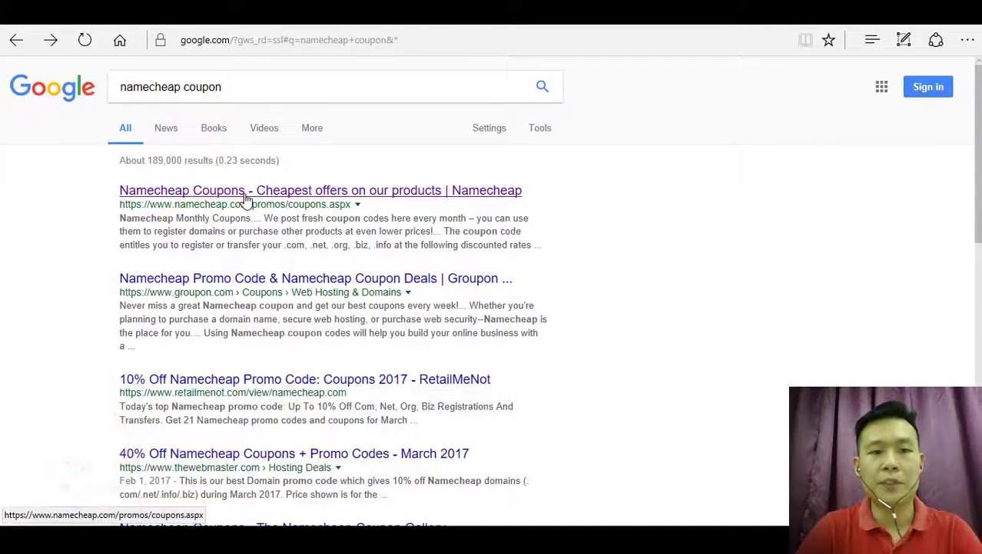
pyautogui.click(246, 196)
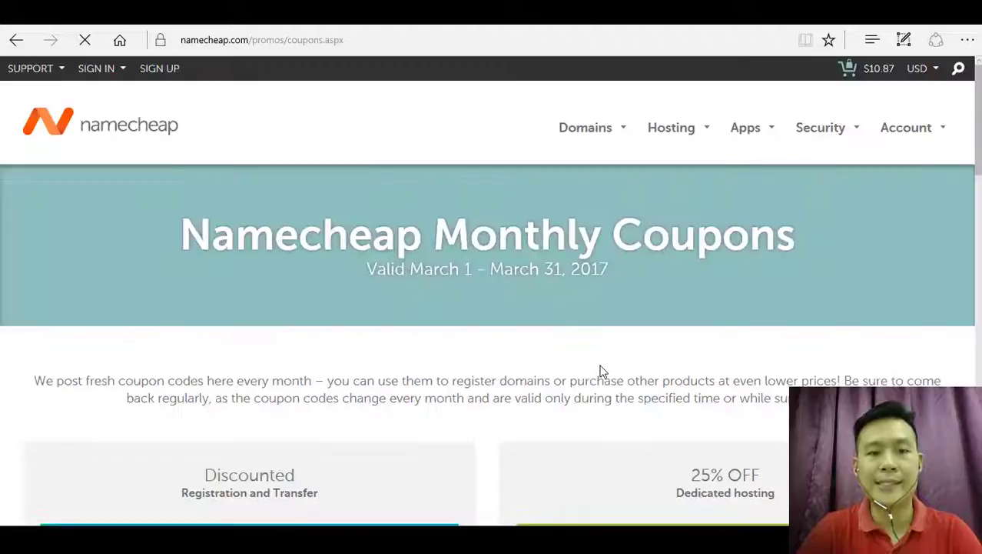
# - Copy the coupon code DOMAINIAC offered for discounted domain registration and transfer
pyautogui.scroll(-4, 600, 372)
pyautogui.scroll(-1, 601, 371)
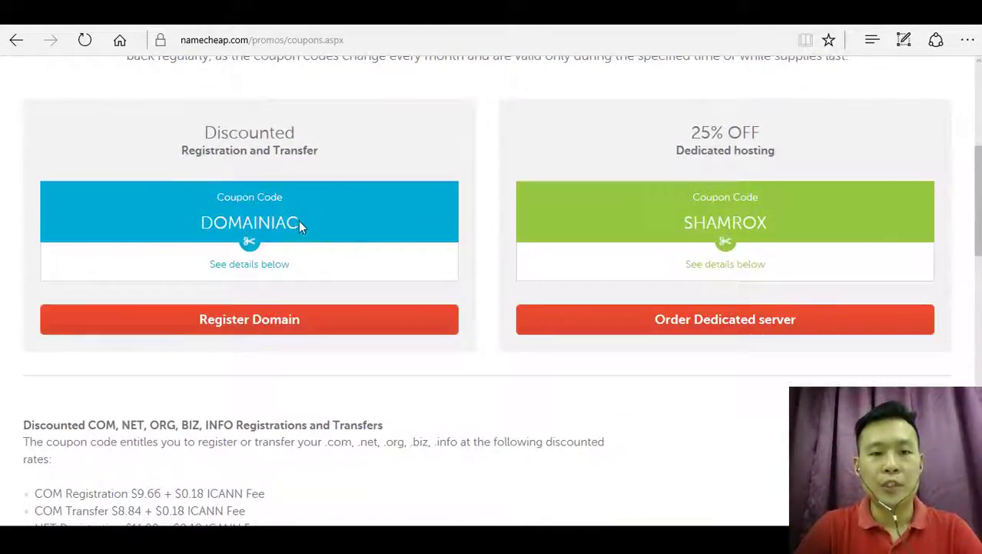
pyautogui.moveTo(299, 221); pyautogui.dragTo(193, 238)
pyautogui.hotkey('ctrl', 'c')
# - Return to the shopping cart and try to apply the promo code DOMAINIAC
pyautogui.click(73, 29)
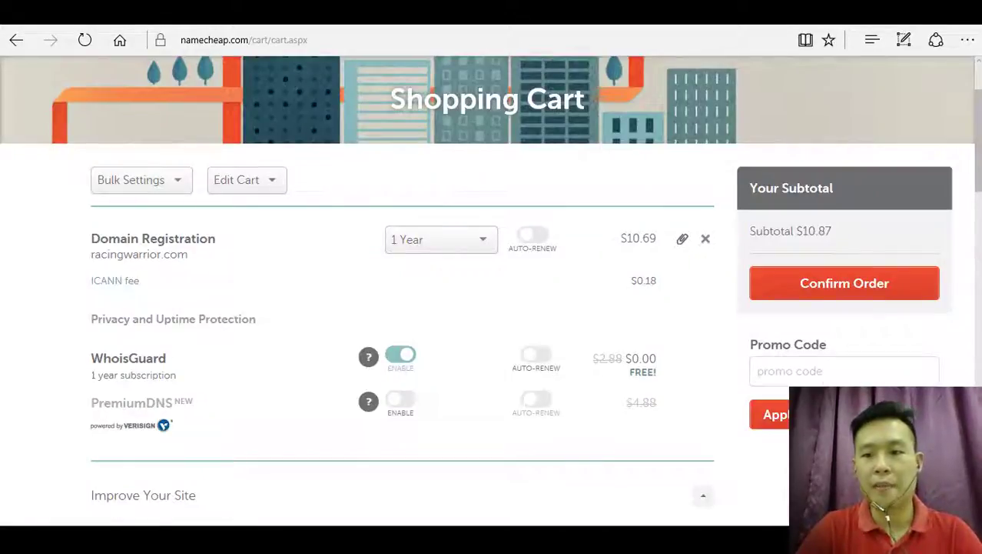
pyautogui.click(843, 370)
pyautogui.hotkey('ctrl', 'v')
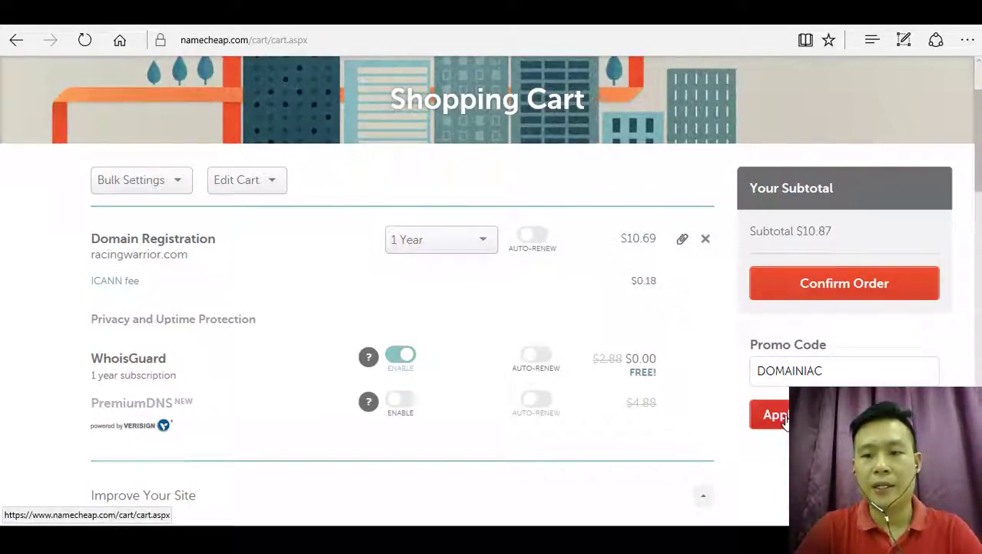
pyautogui.click(775, 415)
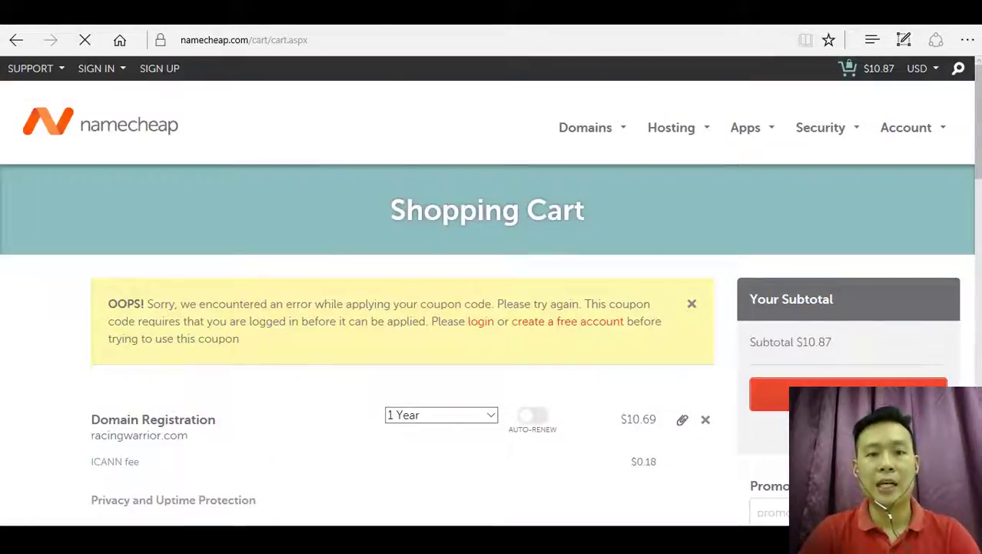
# - Go back to the coupons page and examine the discounted rate listed for COM registration
pyautogui.click(73, 28)
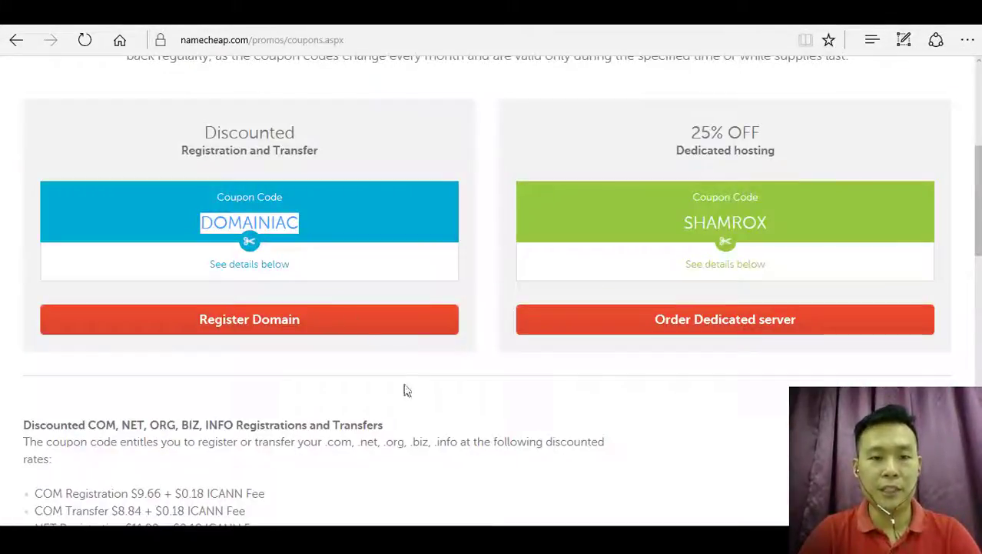
pyautogui.scroll(2, 353, 380)
pyautogui.scroll(-4, 364, 375)
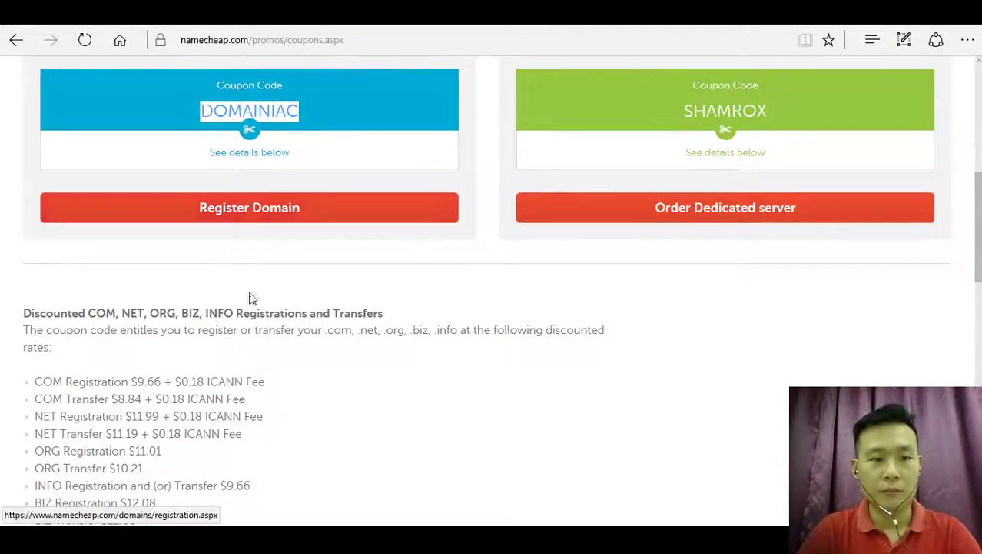
pyautogui.moveTo(66, 382); pyautogui.dragTo(301, 408)
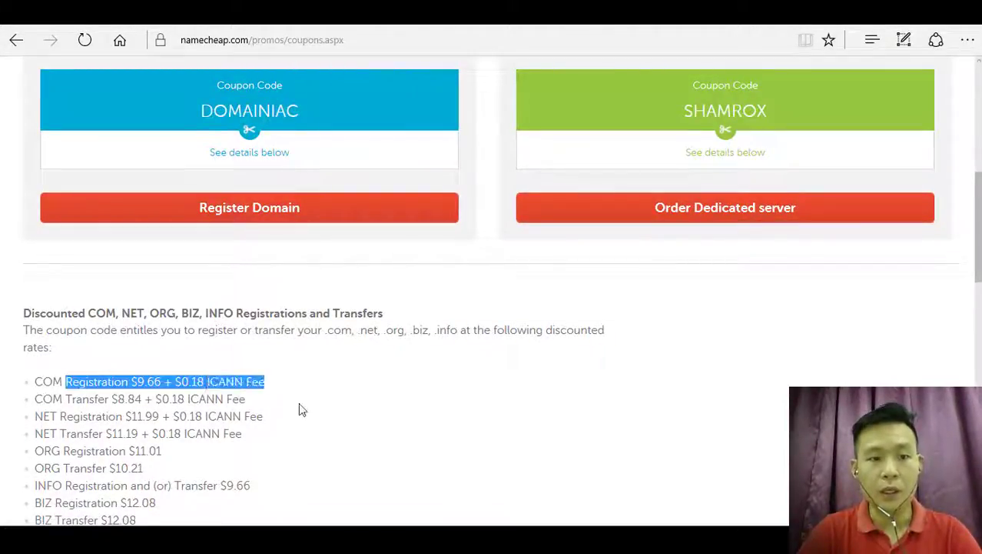
pyautogui.click(240, 396)
pyautogui.moveTo(66, 381); pyautogui.dragTo(208, 374)
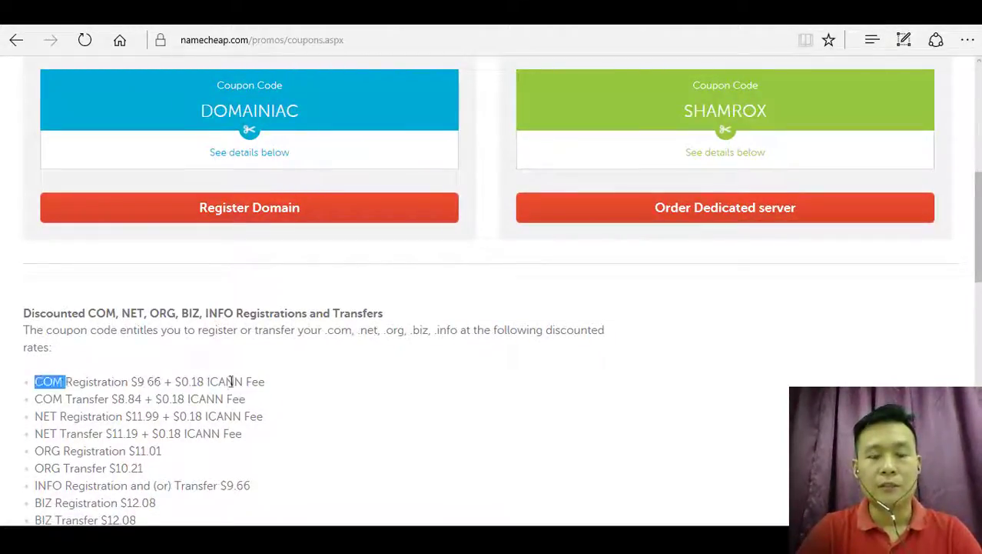
# - Return to the shopping cart and review the coupon notice, the order items and the promo code section
pyautogui.click(254, 208)
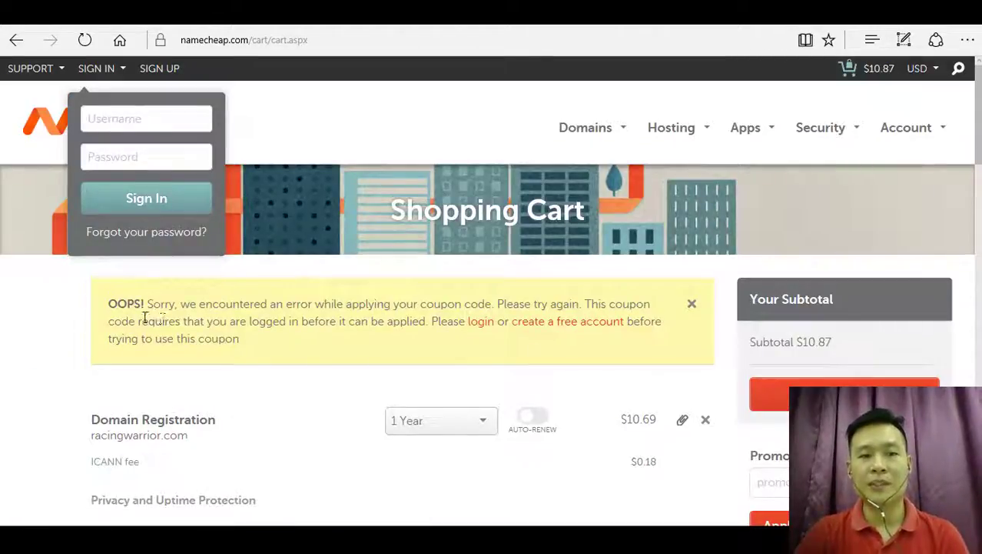
pyautogui.click(491, 344)
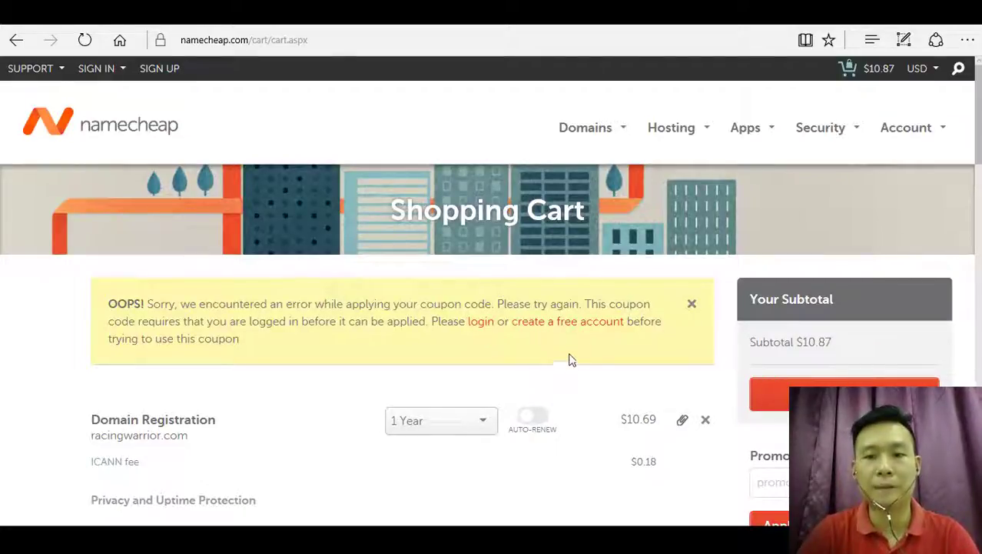
pyautogui.scroll(-3, 604, 371)
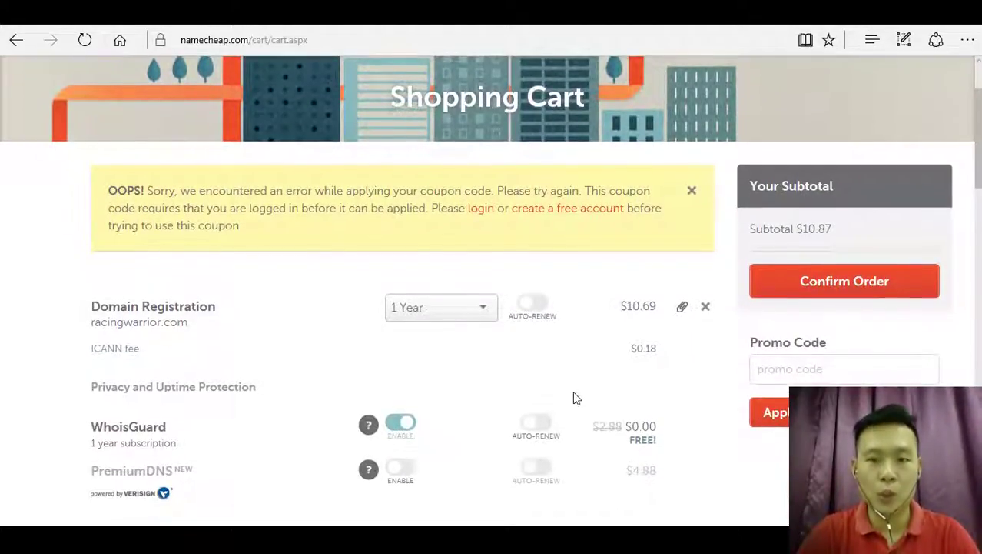
pyautogui.scroll(-3, 576, 398)
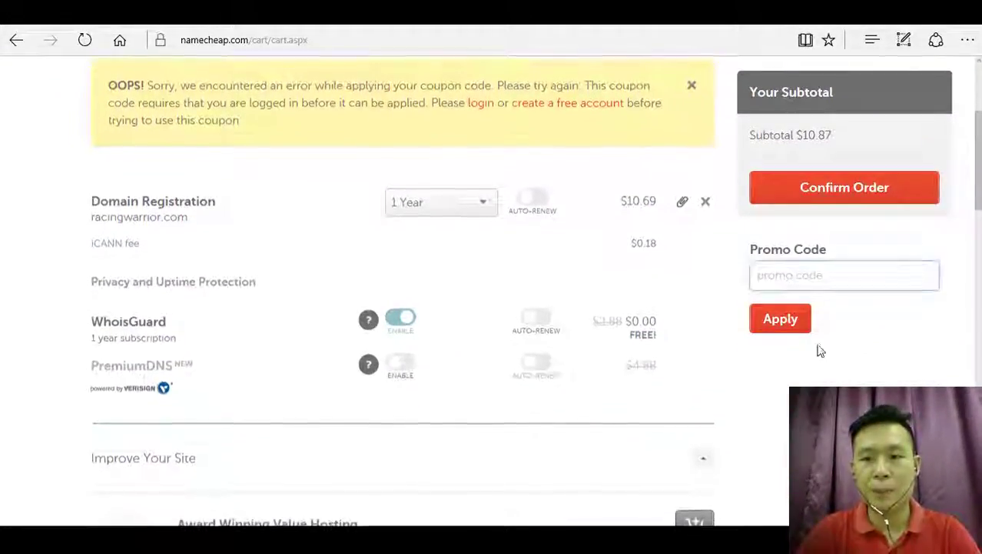
pyautogui.click(871, 274)
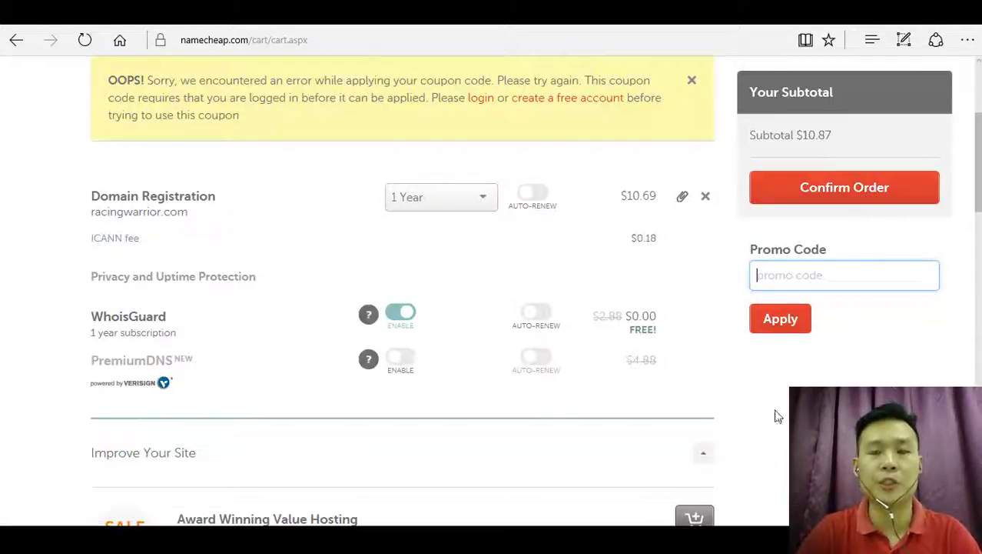
pyautogui.scroll(1, 726, 446)
pyautogui.scroll(3, 486, 358)
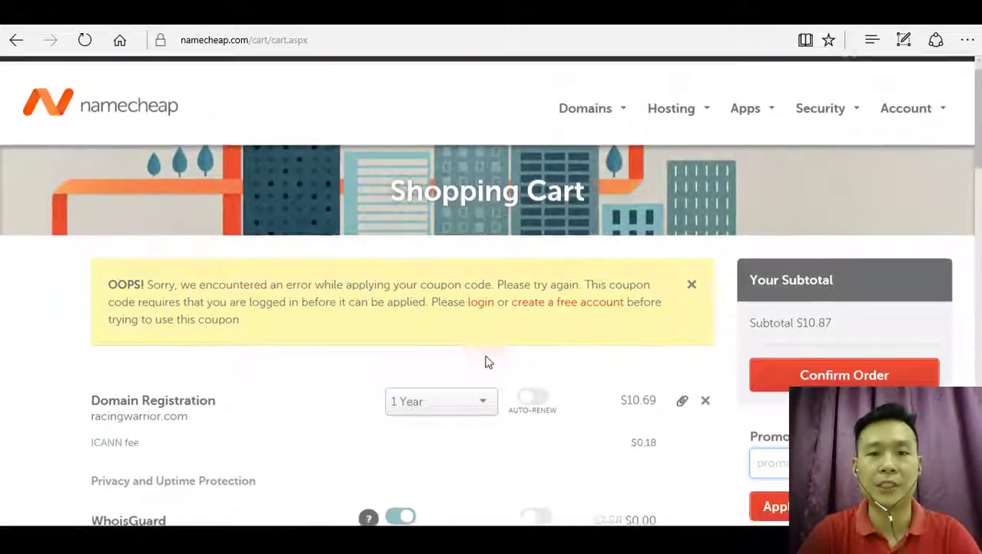
pyautogui.scroll(-2, 332, 340)
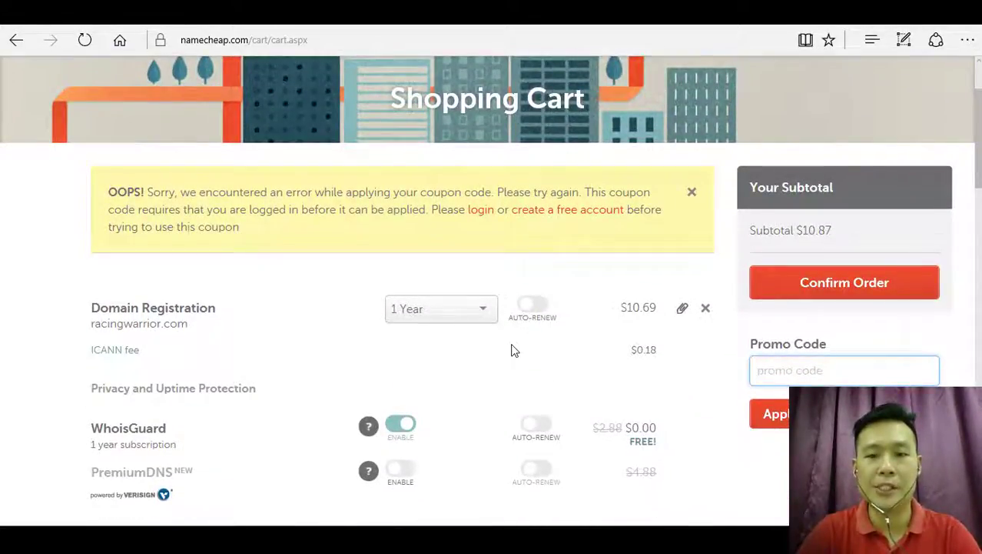
pyautogui.scroll(2, 515, 356)
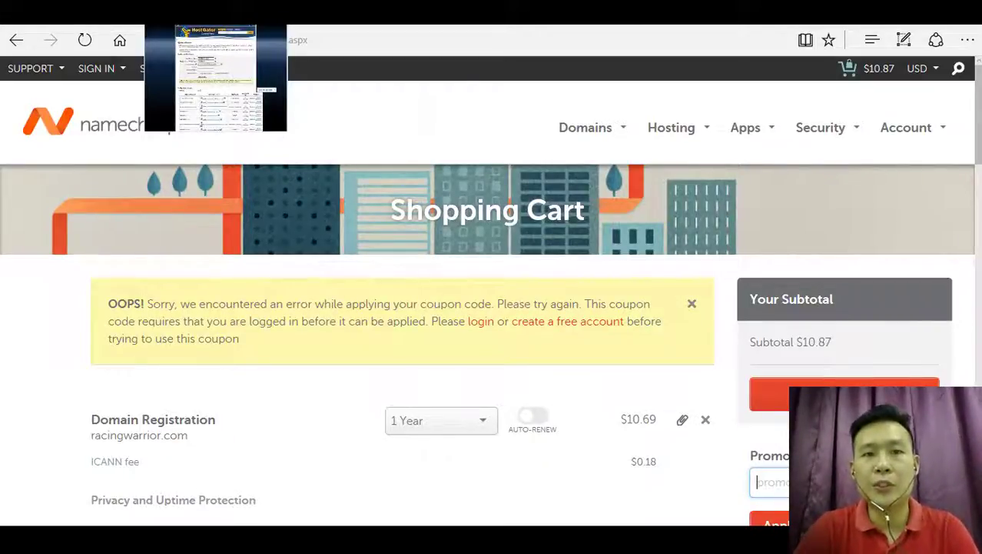
# - Open the HostGator website in a new browser tab
pyautogui.hotkey('ctrl', 't')
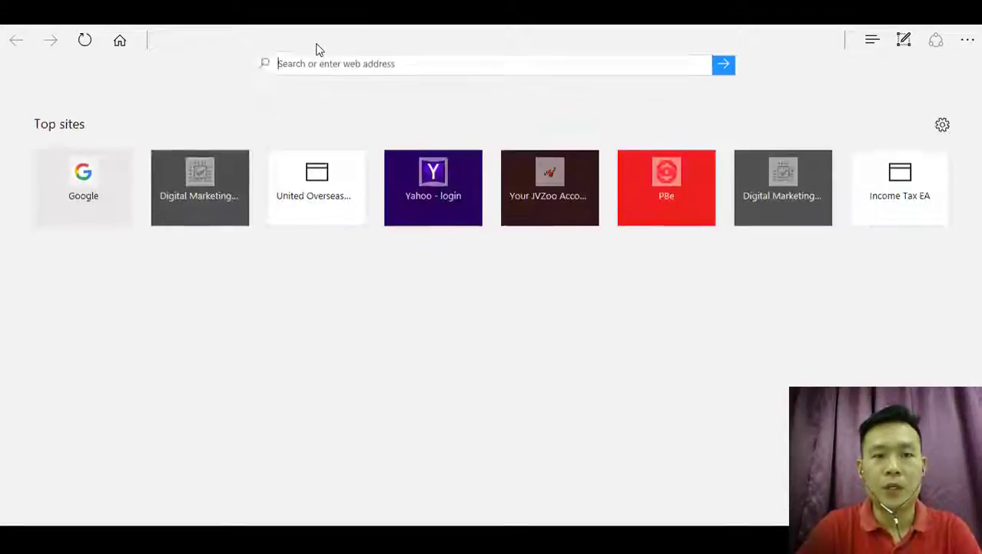
pyautogui.write('hostag')
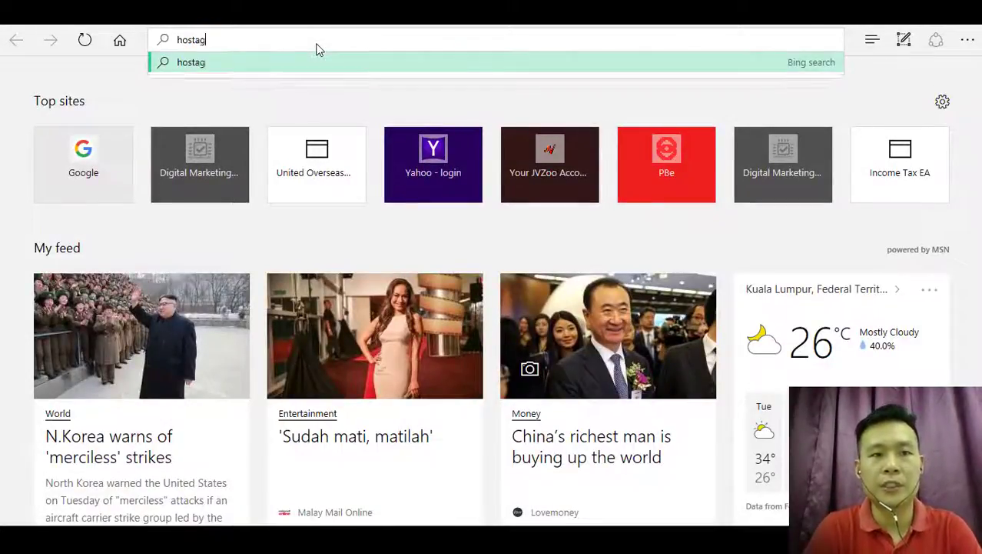
pyautogui.press('BackSpace')
pyautogui.press('BackSpace')
pyautogui.write('ga')
pyautogui.press('Return')
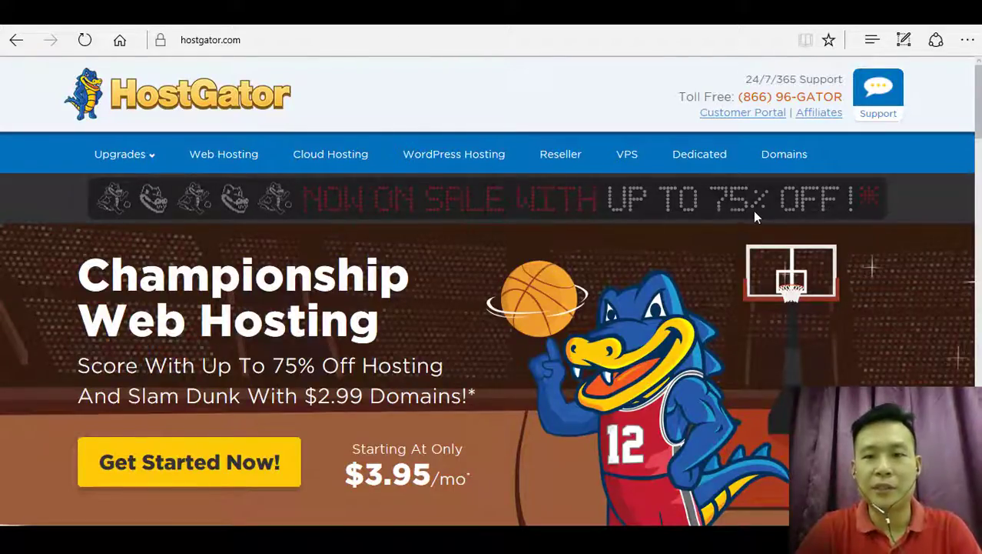
# - Open HostGator's web hosting plans and start signing up for the Baby Plan
pyautogui.scroll(-3, 580, 323)
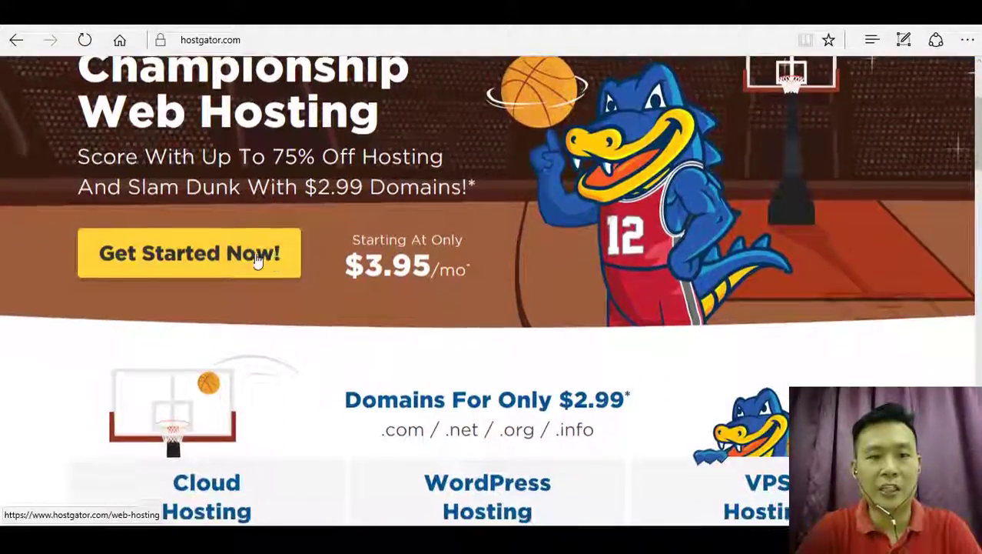
pyautogui.click(266, 243)
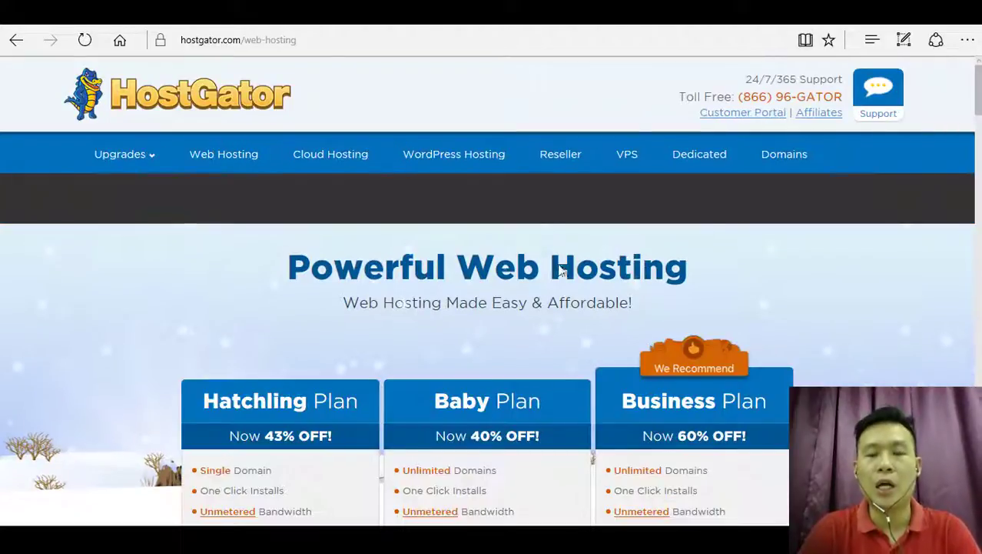
pyautogui.scroll(-3, 559, 271)
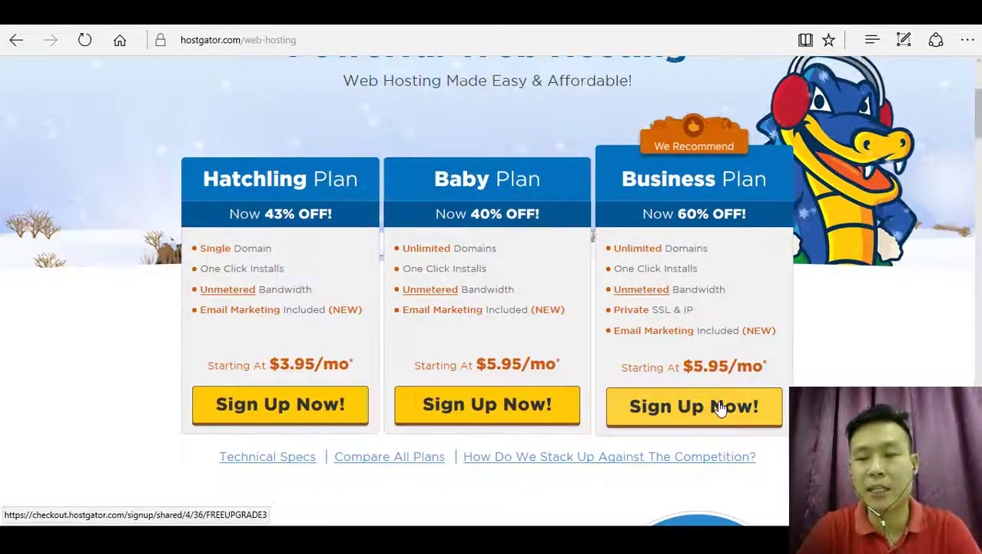
pyautogui.click(502, 405)
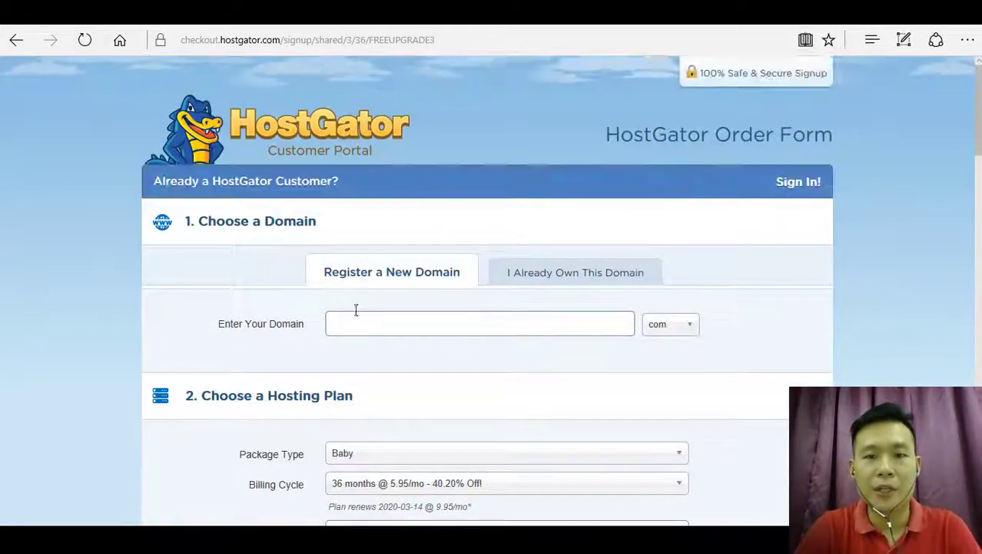
# - Set the order to use an already owned domain and enter racingwarrior.com
pyautogui.click(581, 278)
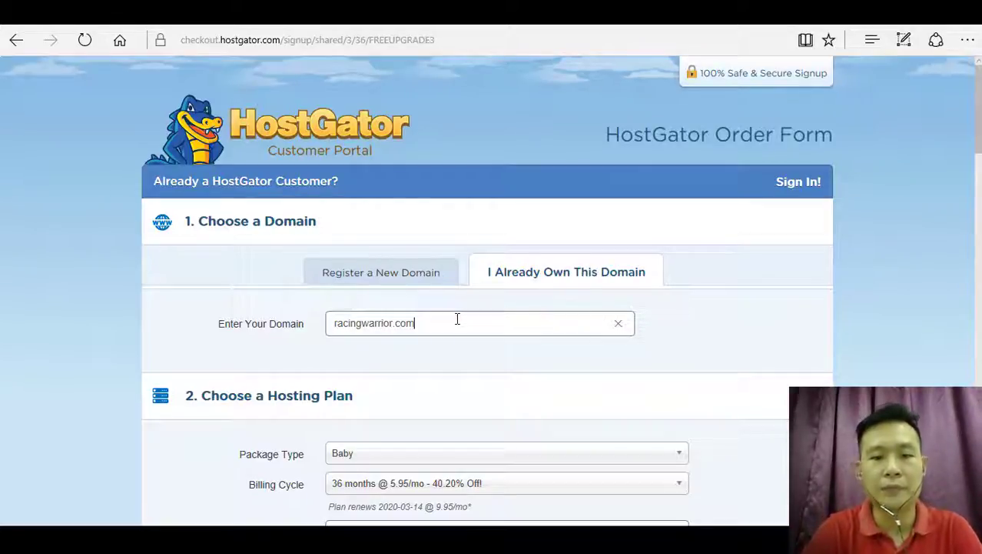
pyautogui.scroll(-10, 559, 389)
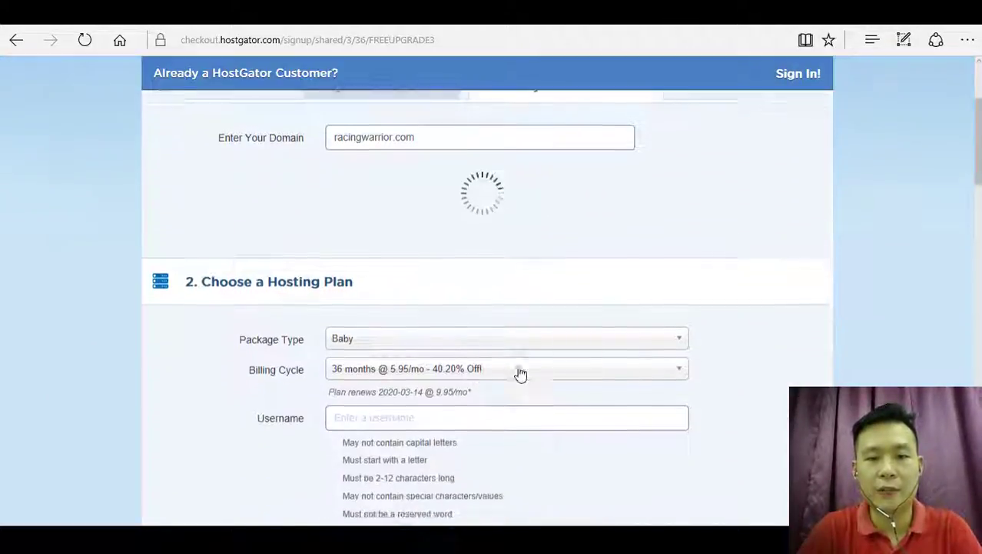
# - Examine the order form's domain results, hosting plan, coupon code and order details, including the hosting addons charge
pyautogui.scroll(-15, 553, 323)
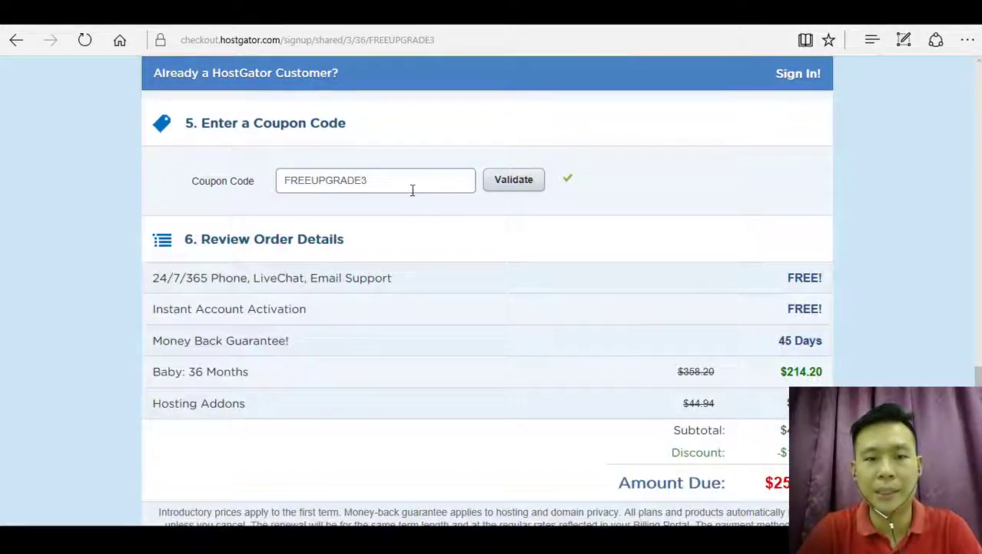
pyautogui.scroll(-3, 715, 382)
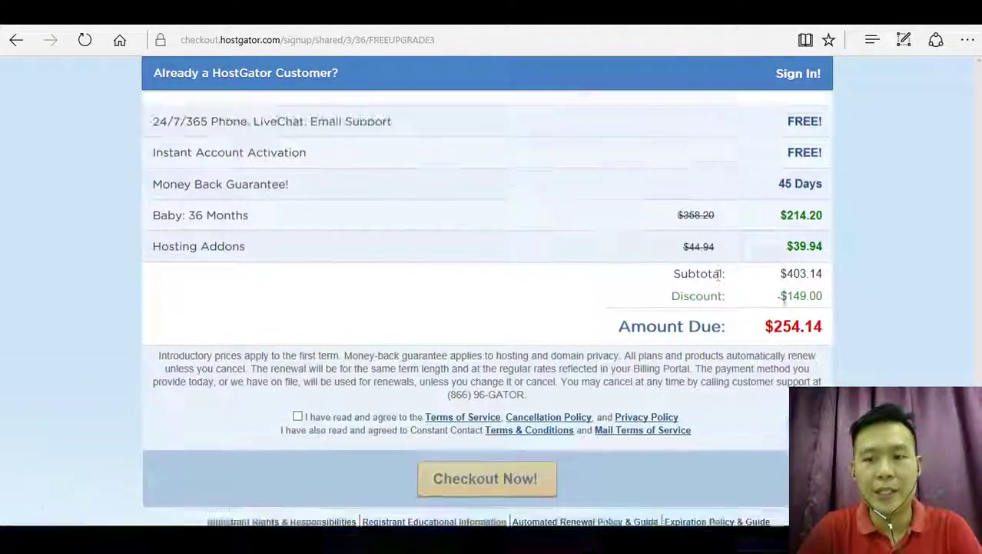
pyautogui.scroll(3, 773, 293)
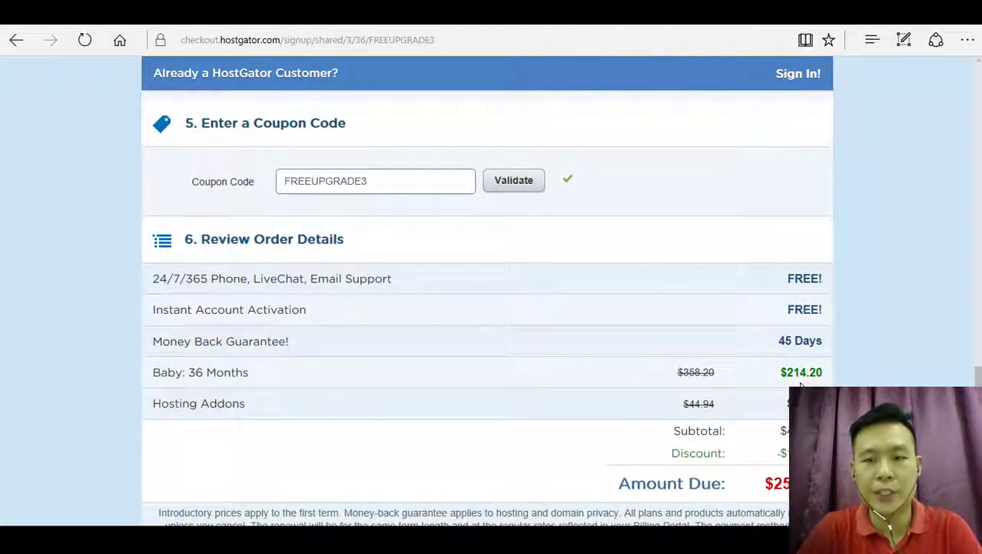
pyautogui.scroll(10, 802, 386)
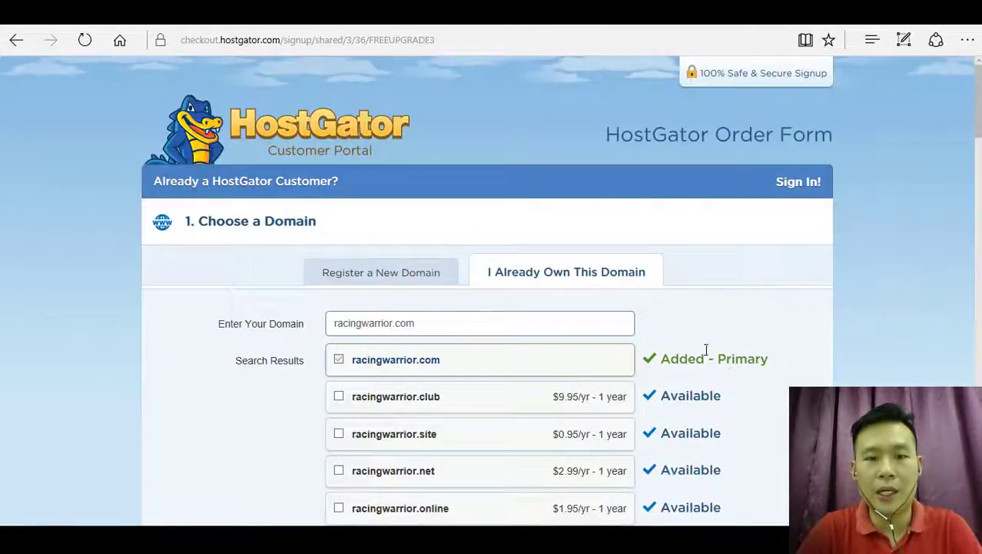
pyautogui.scroll(-4, 513, 401)
pyautogui.scroll(4, 649, 231)
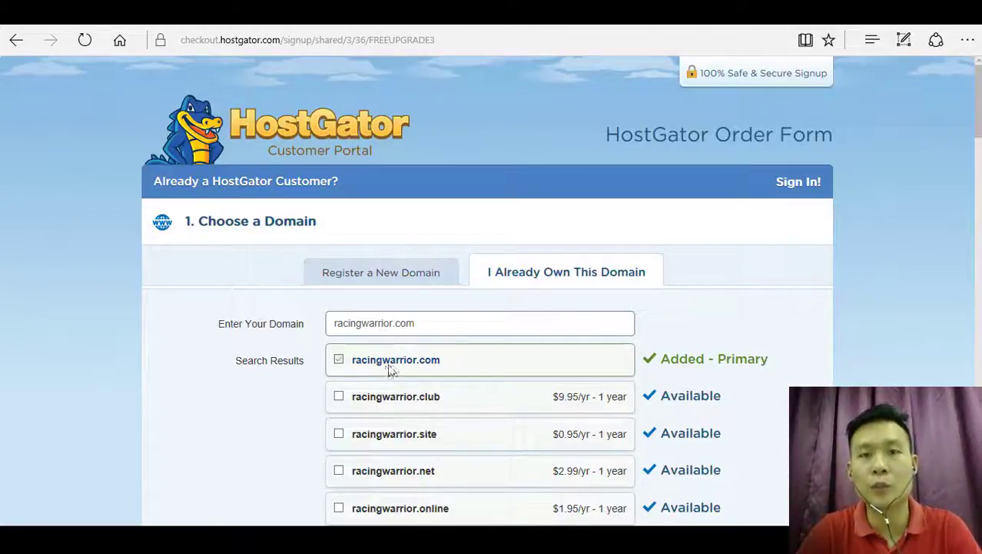
pyautogui.scroll(-15, 708, 419)
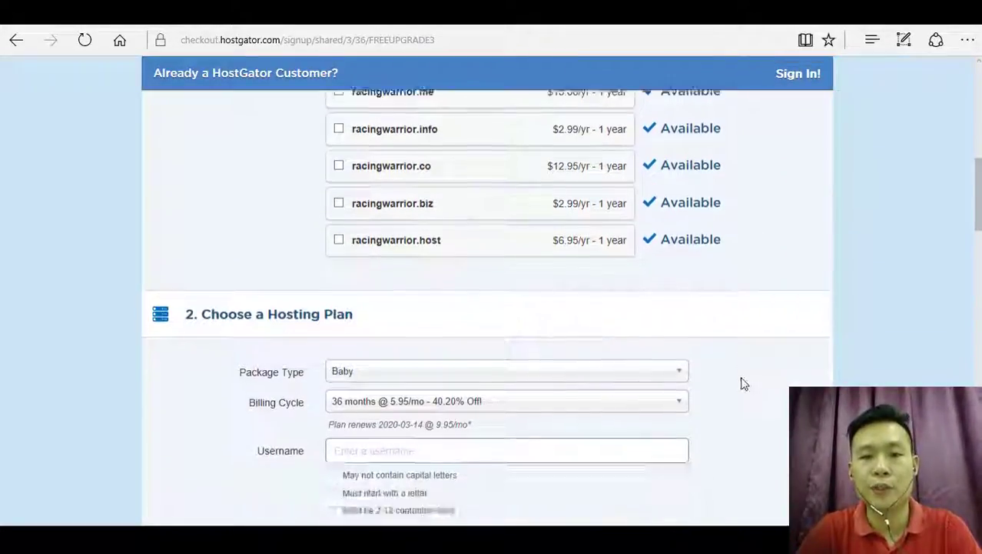
pyautogui.scroll(-6, 203, 306)
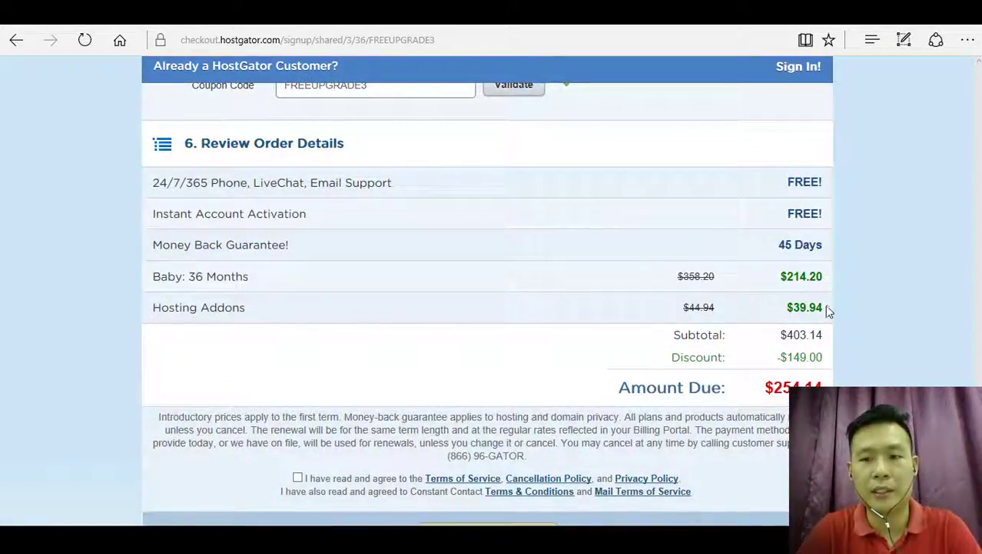
pyautogui.doubleClick(811, 307)
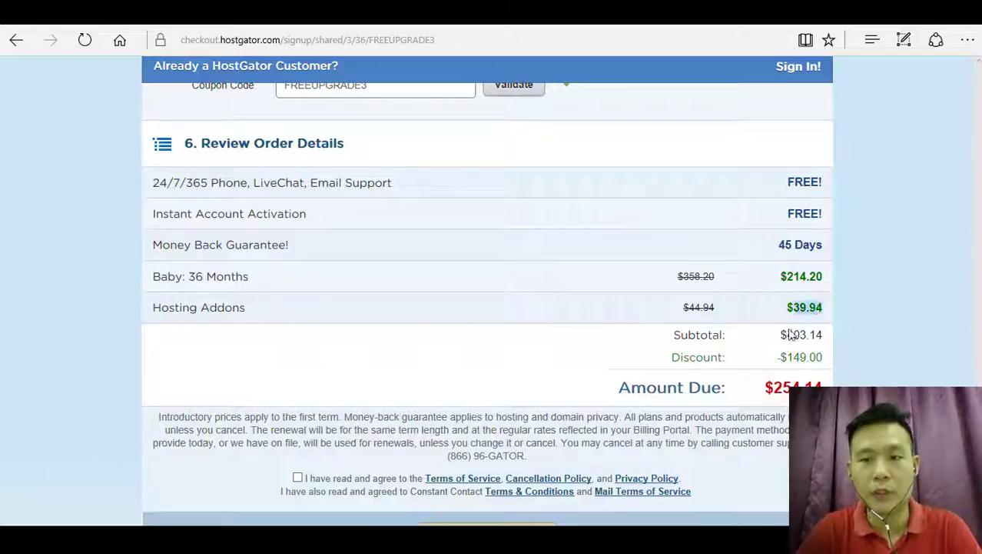
# - Remove the SiteLock monitoring and CodeGuard site backup services from the order and check the amount due
pyautogui.scroll(10, 432, 338)
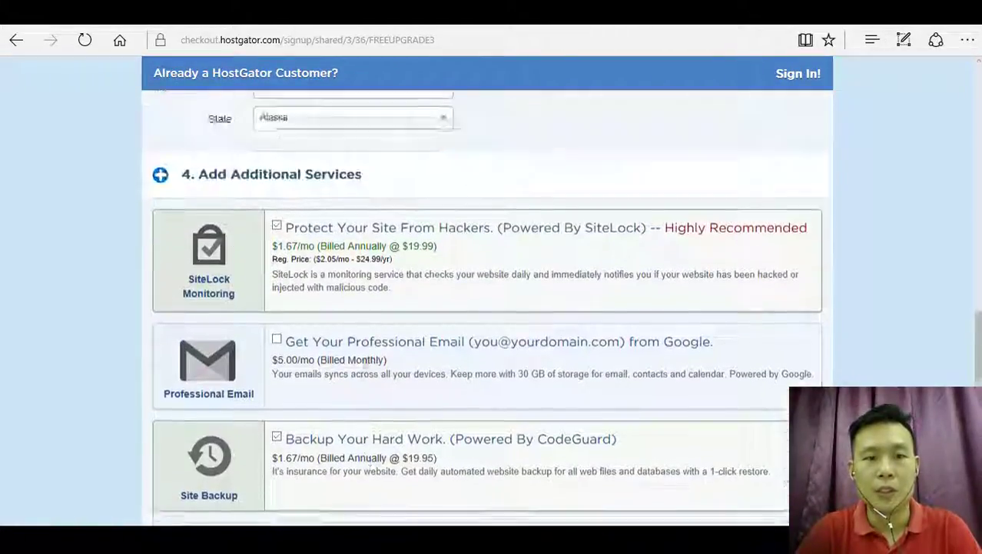
pyautogui.scroll(-3, 355, 375)
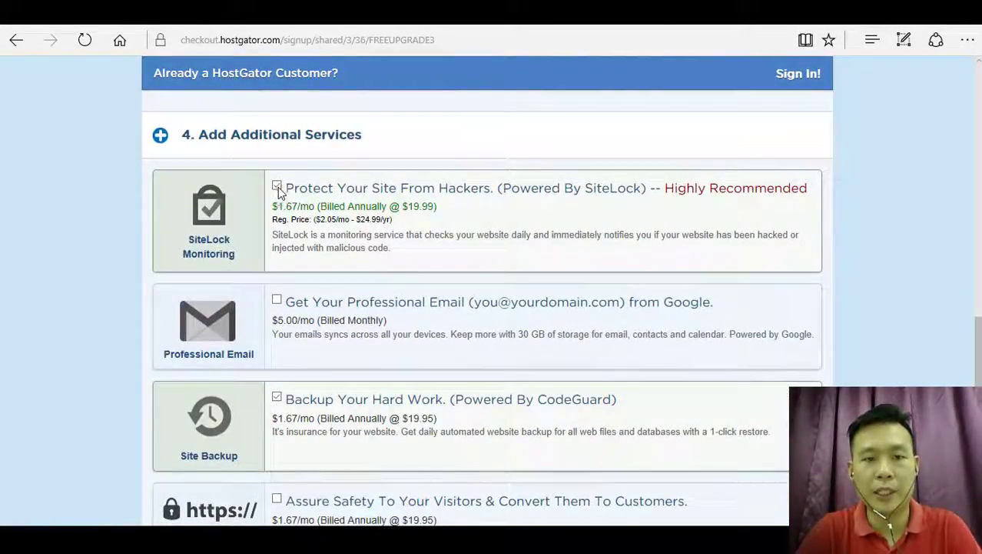
pyautogui.click(276, 186)
pyautogui.scroll(-4, 638, 327)
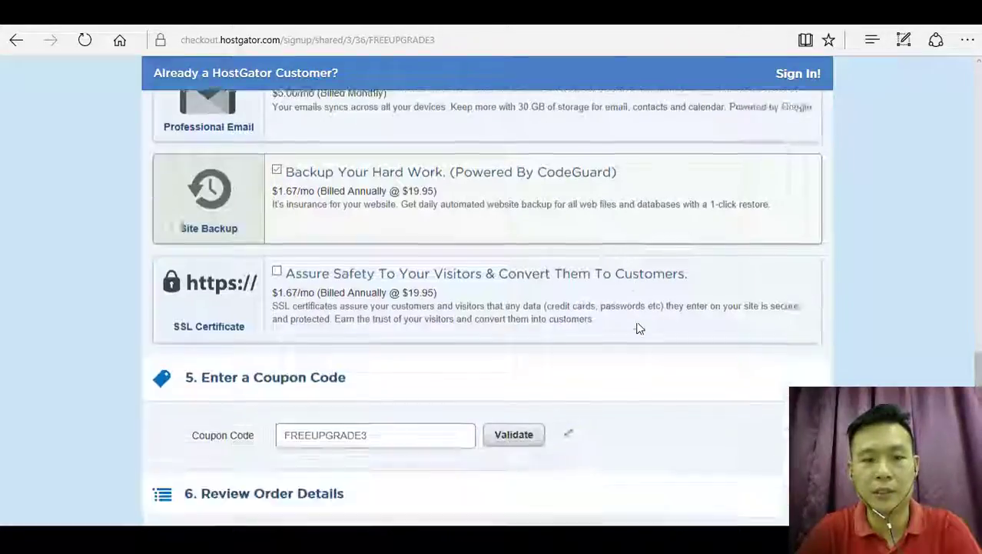
pyautogui.scroll(2, 529, 314)
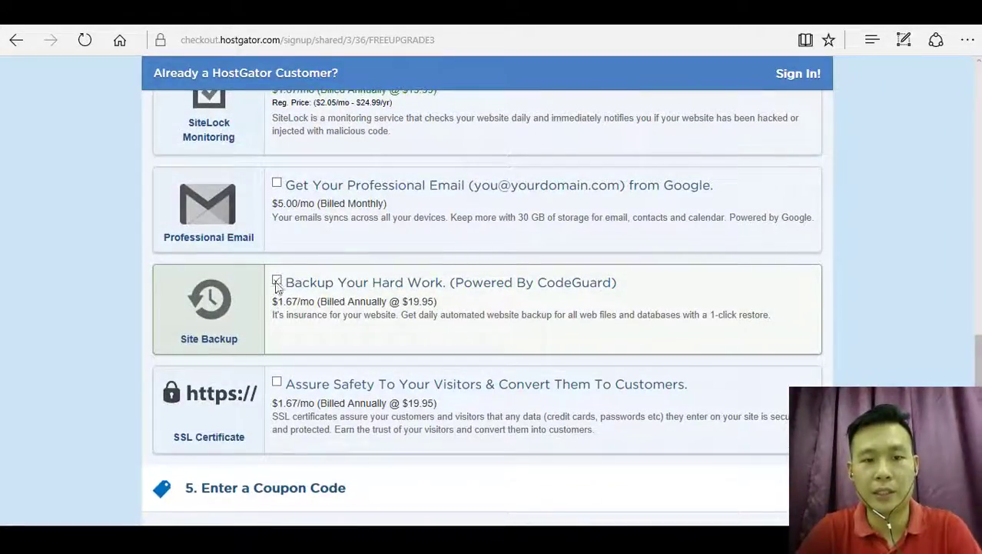
pyautogui.click(277, 283)
pyautogui.scroll(-6, 752, 334)
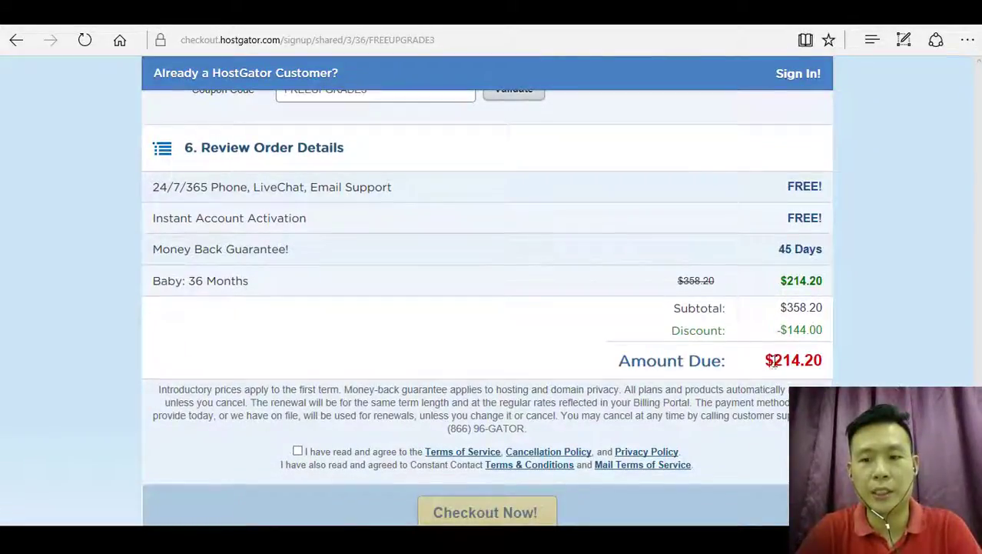
pyautogui.moveTo(773, 362); pyautogui.dragTo(821, 374)
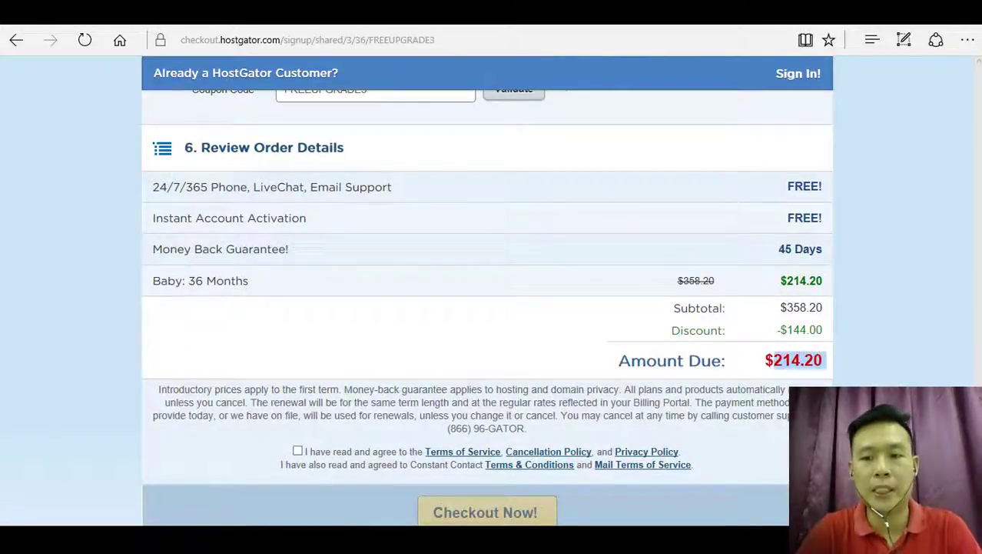
# - Set the Baby plan's billing cycle to 12 months and check the recalculated order details
pyautogui.scroll(10, 657, 412)
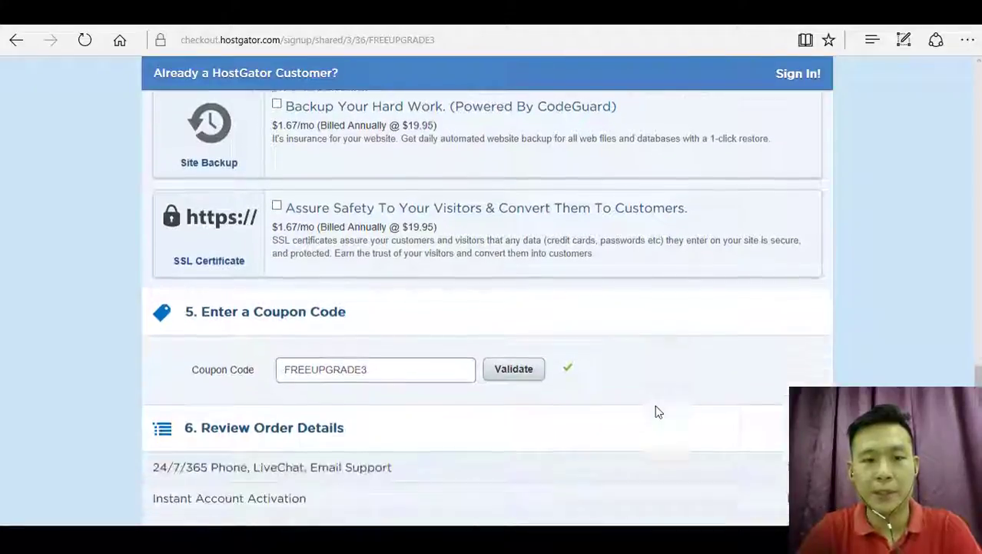
pyautogui.scroll(7, 658, 411)
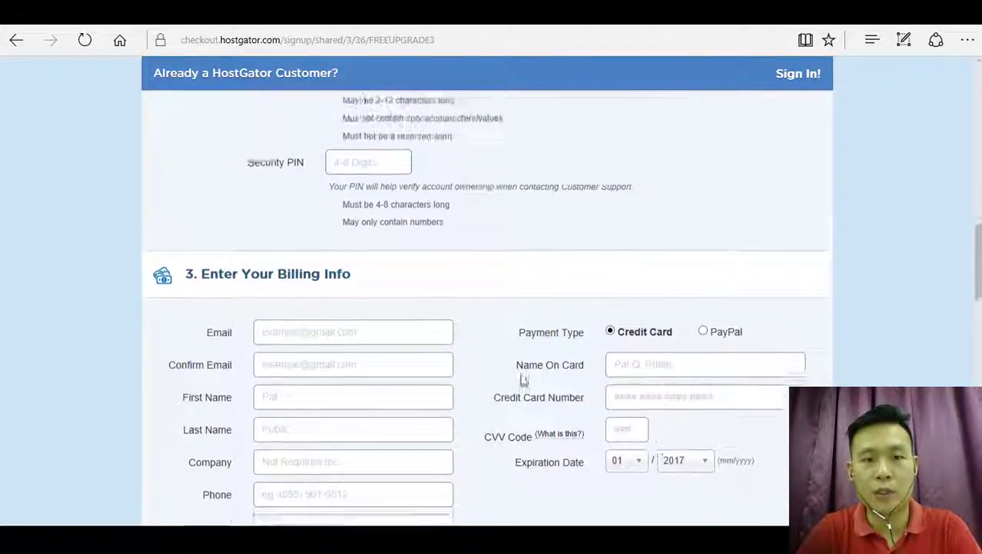
pyautogui.scroll(1, 392, 304)
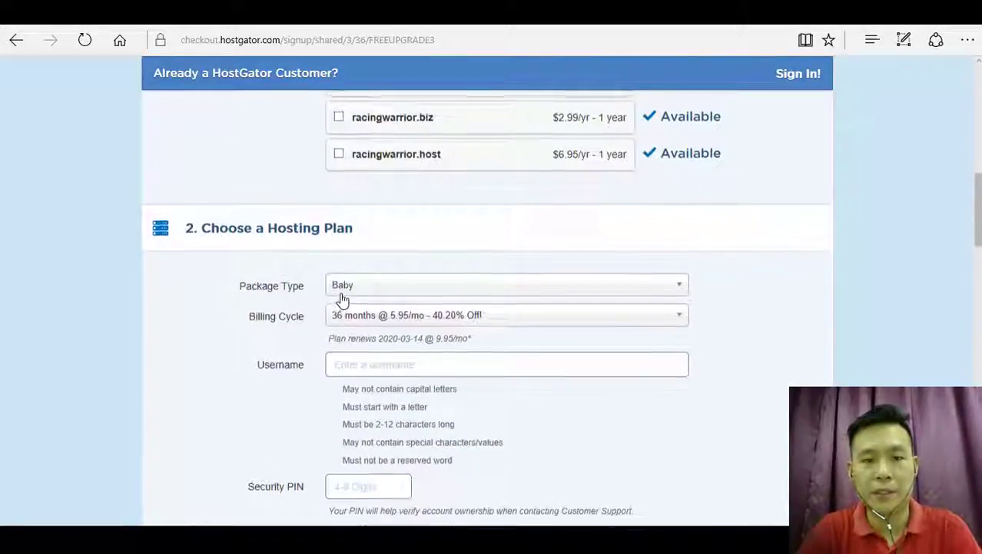
pyautogui.click(397, 325)
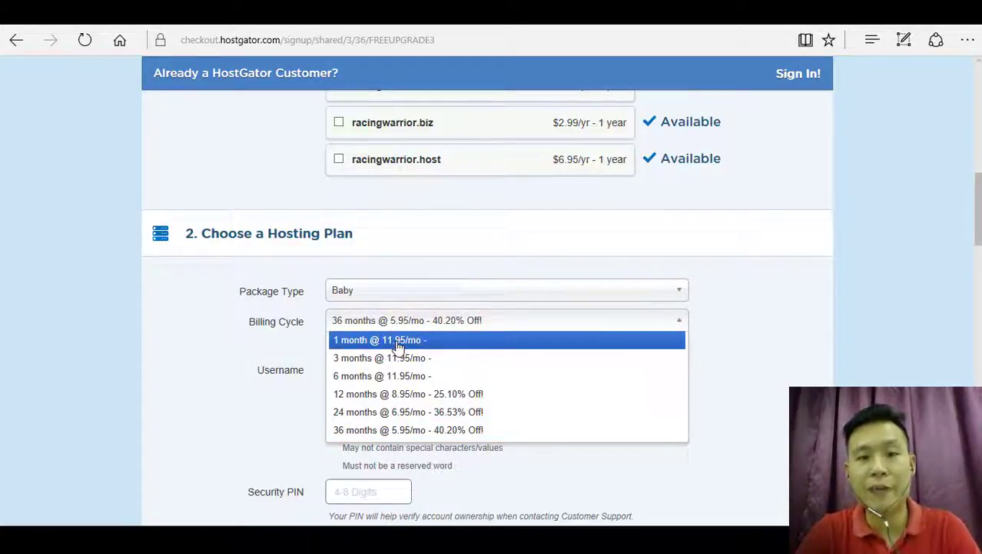
pyautogui.click(409, 396)
pyautogui.scroll(-10, 485, 307)
pyautogui.scroll(-15, 820, 269)
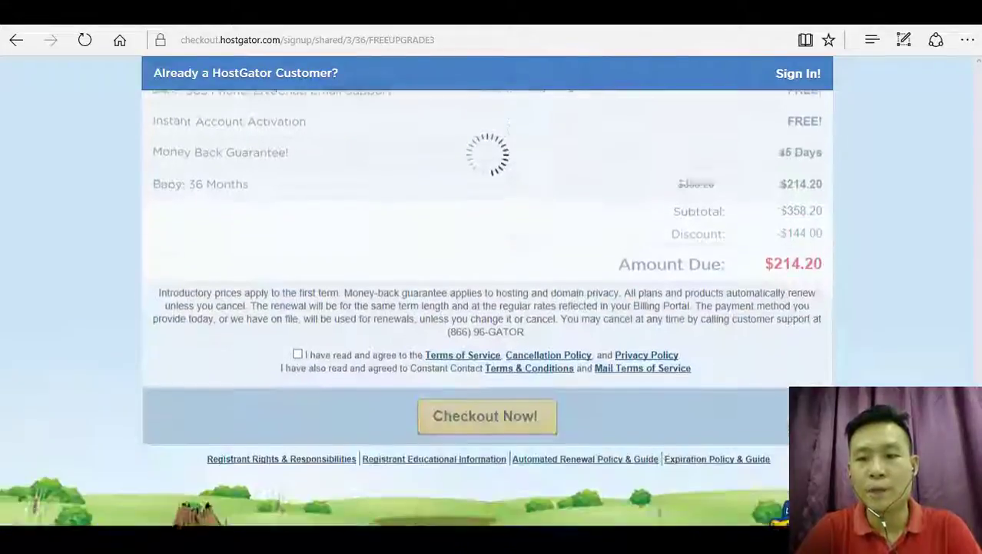
pyautogui.scroll(2, 820, 268)
pyautogui.scroll(1, 858, 305)
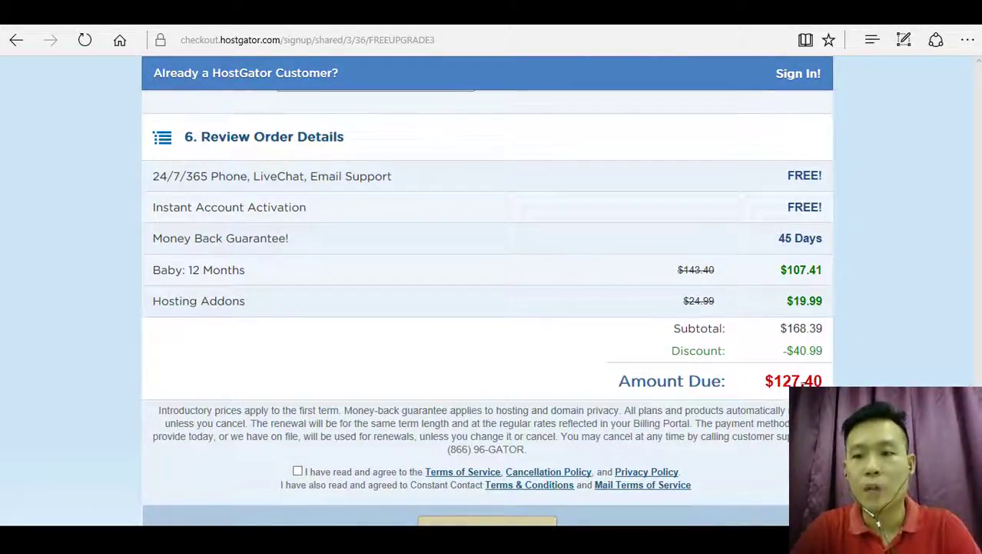
# - Open the Addon Domains page from the Domains section of the HostGator control panel
pyautogui.scroll(-2, 541, 109)
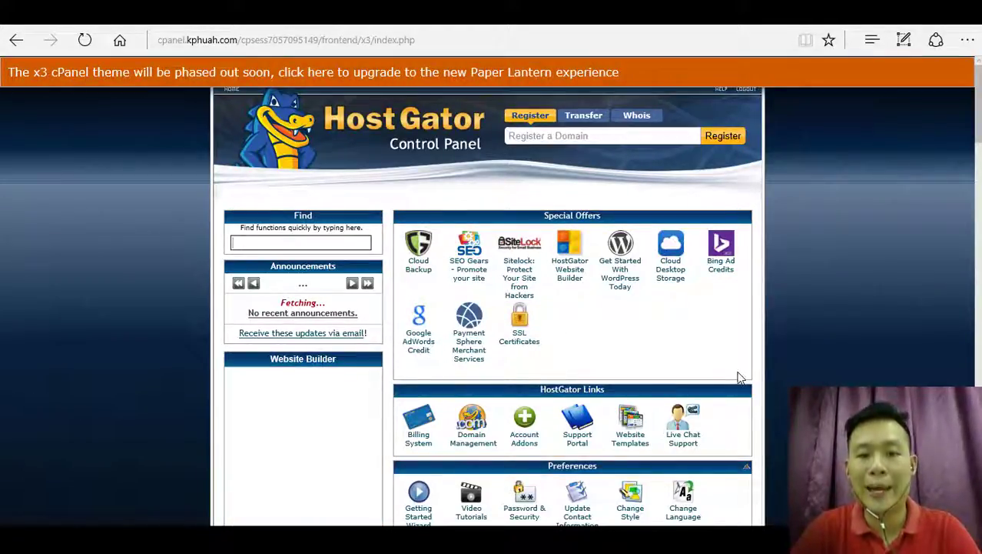
pyautogui.scroll(-3, 738, 377)
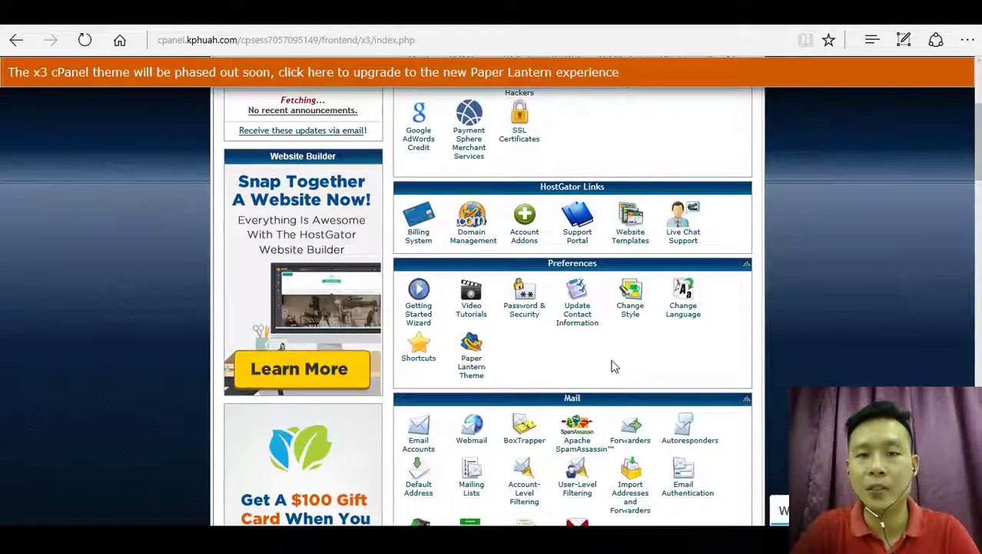
pyautogui.scroll(-3, 530, 396)
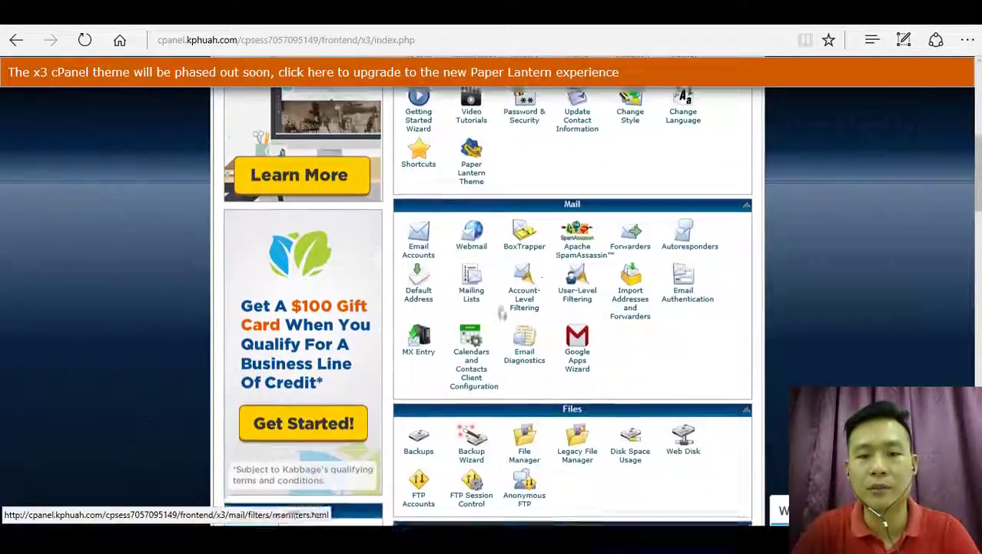
pyautogui.scroll(-4, 530, 397)
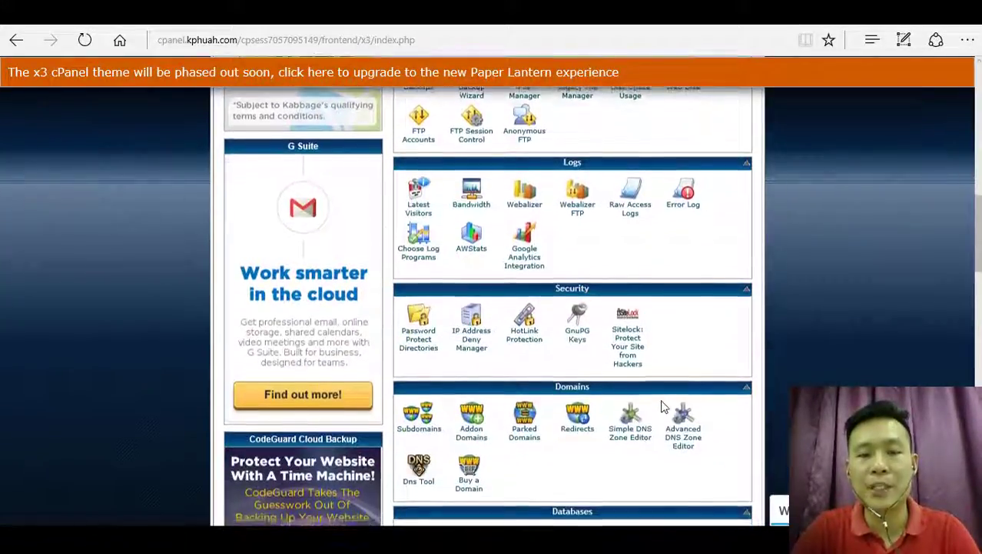
pyautogui.scroll(-1, 663, 406)
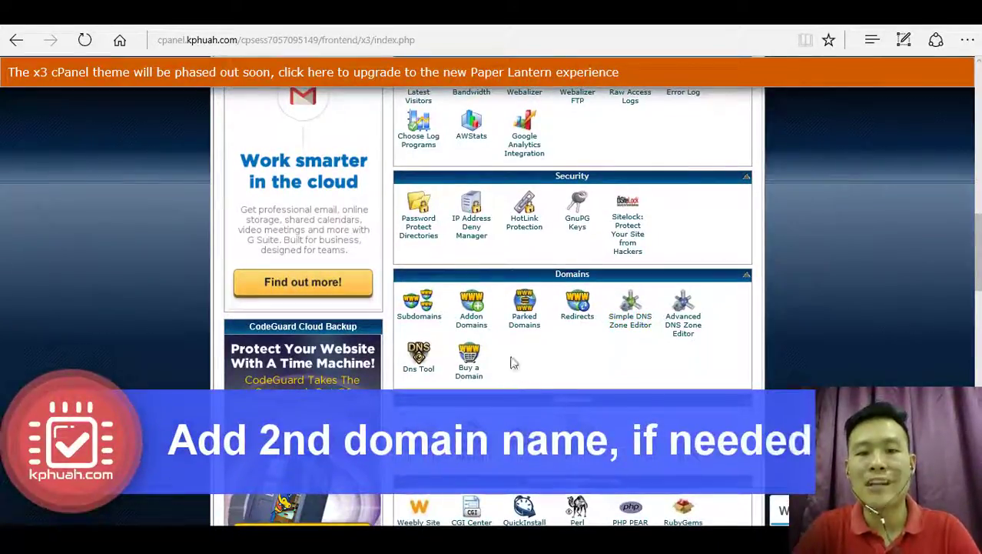
pyautogui.click(471, 315)
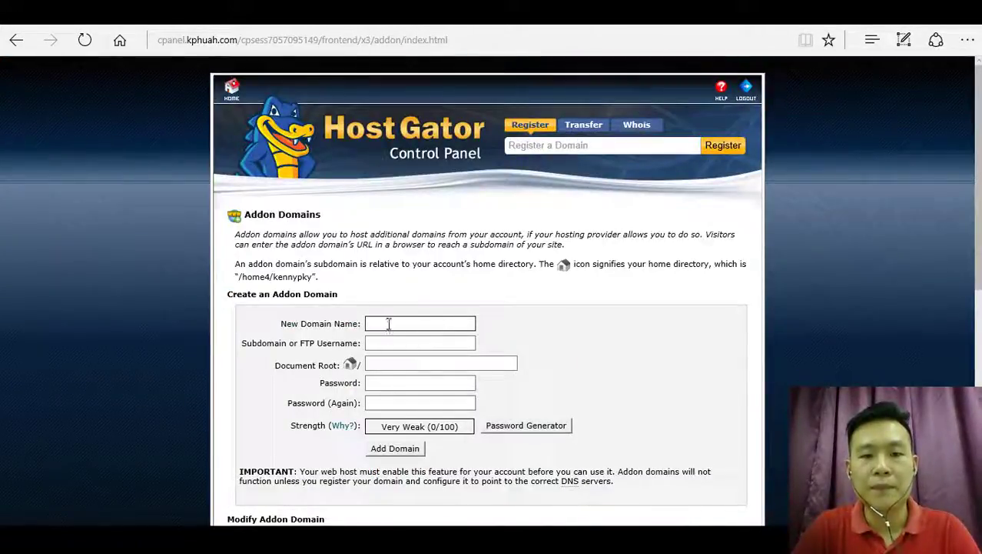
# - Add racingwarrior.com as an addon domain with username racingwarrior and document root public_html/racingwarrior.com
pyautogui.click(388, 324)
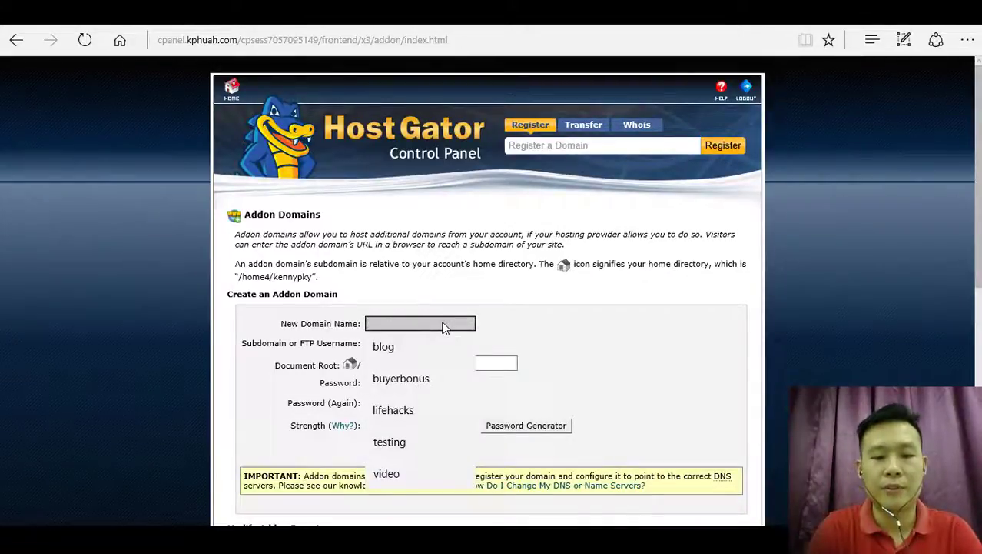
pyautogui.write('rac')
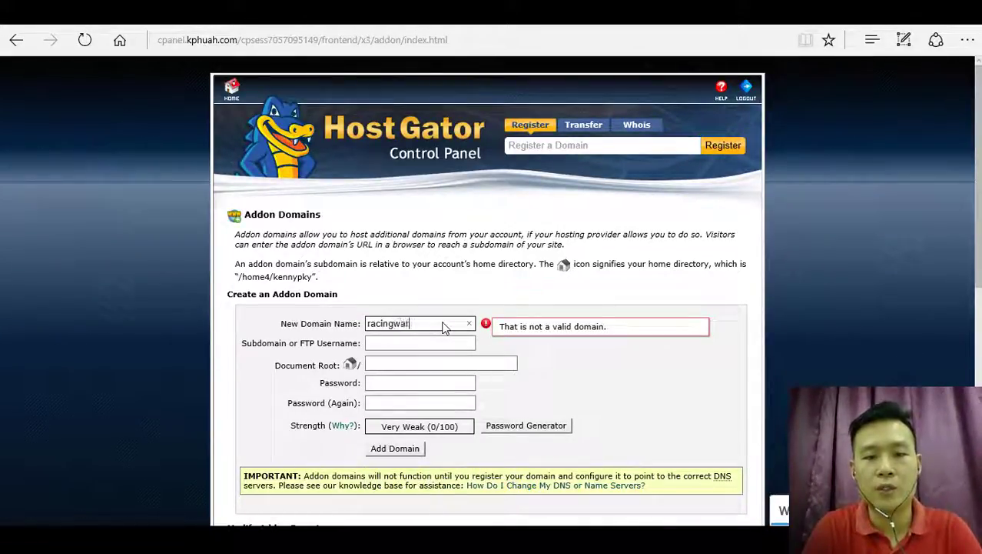
pyautogui.write('ingwarrior.com')
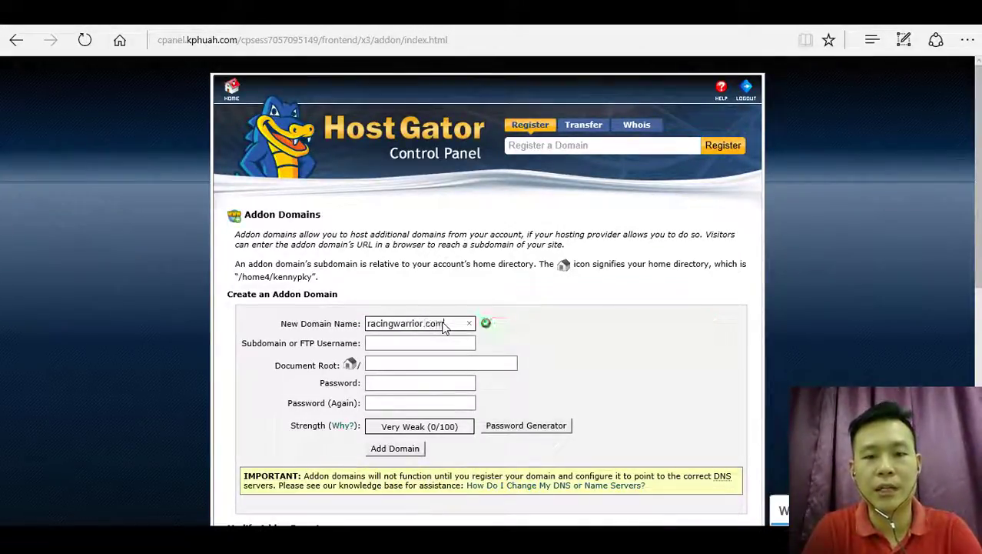
pyautogui.click(425, 344)
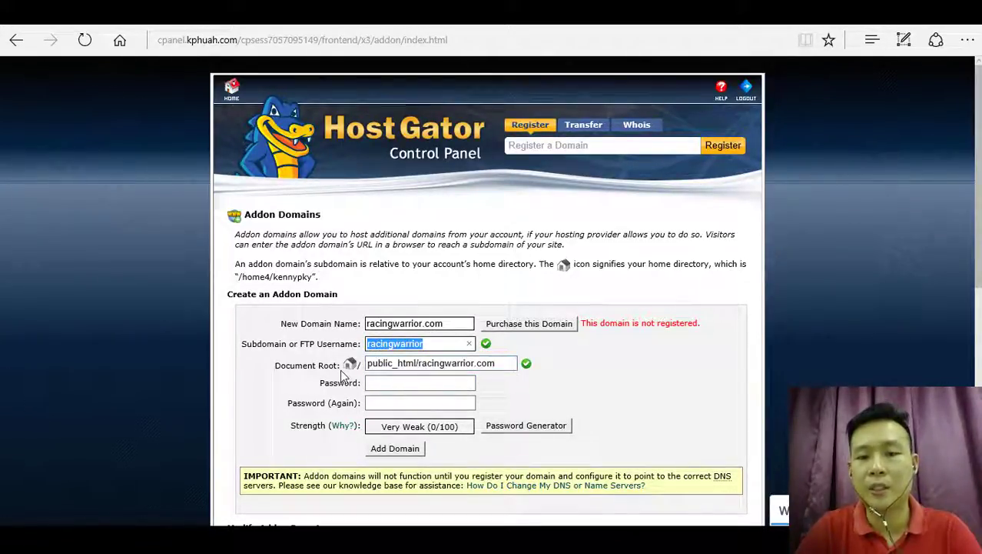
pyautogui.click(415, 384)
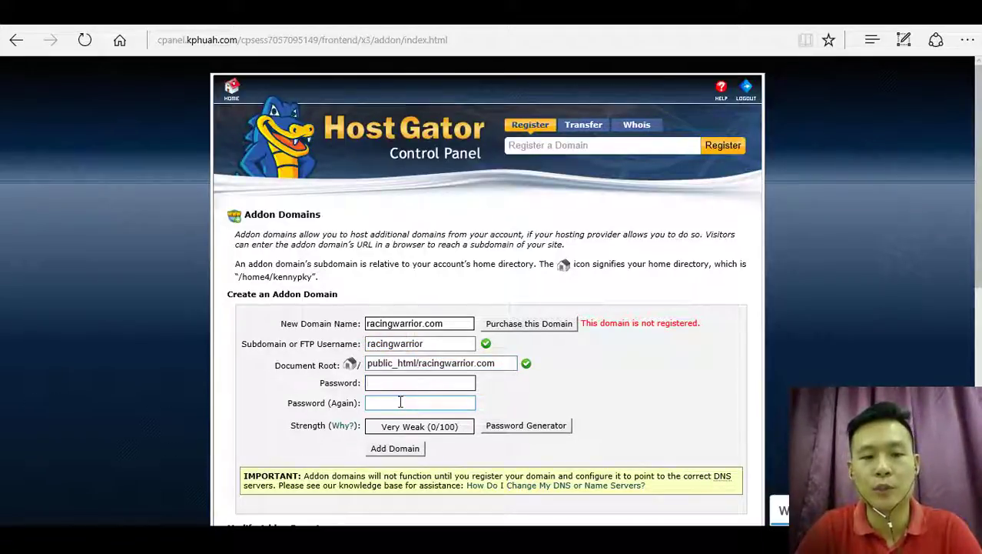
pyautogui.click(398, 452)
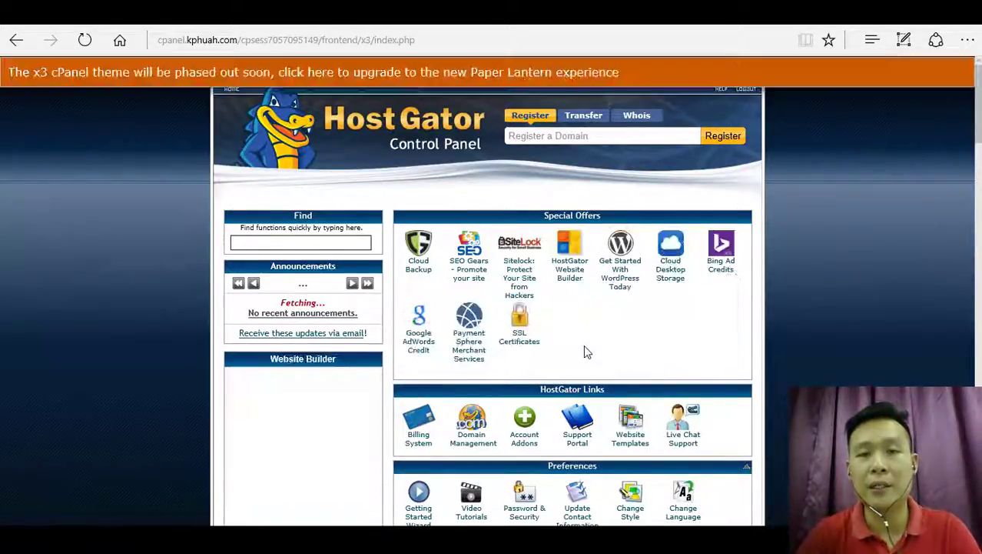
# - Find the name servers in the control panel's Account Information and select the first one for copying
pyautogui.scroll(-7, 233, 242)
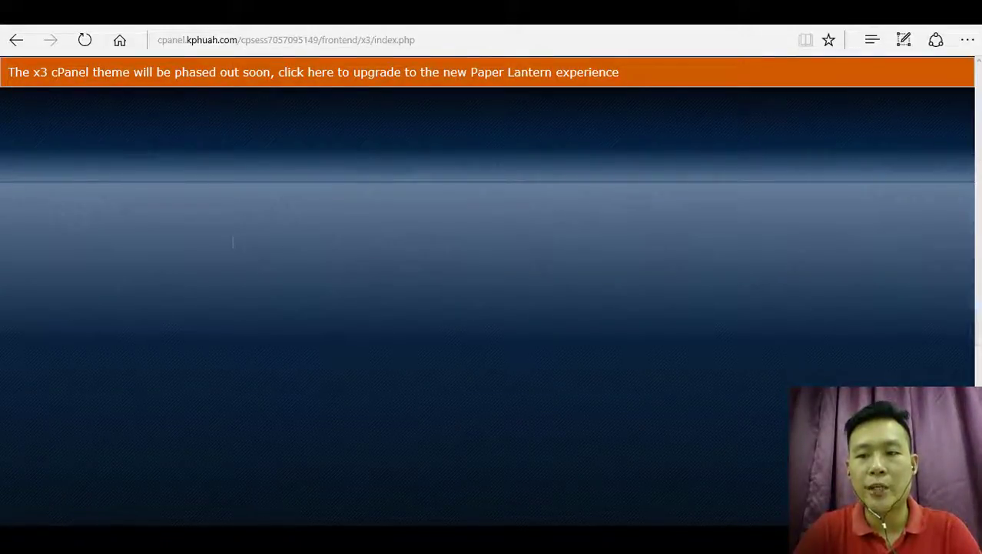
pyautogui.scroll(5, 233, 242)
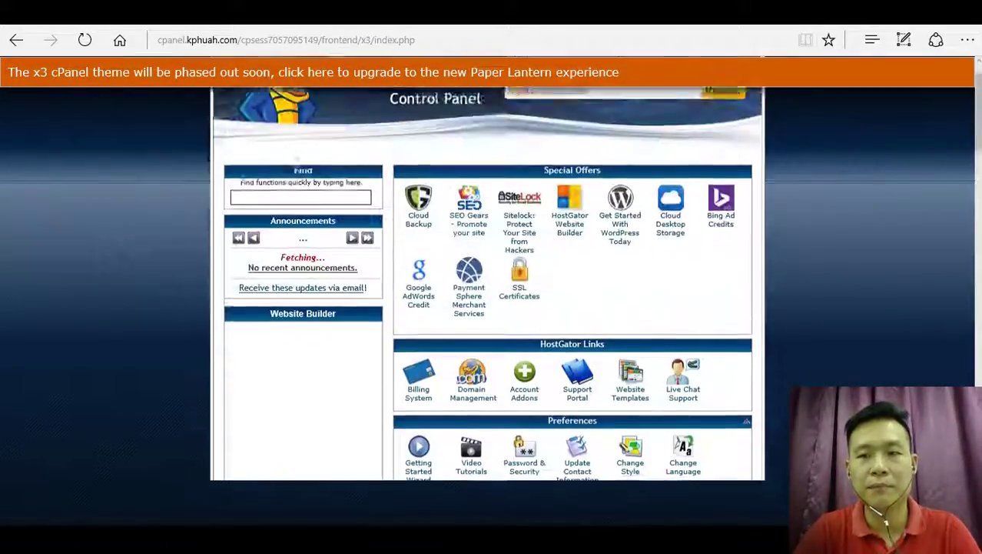
pyautogui.scroll(-5, 233, 242)
pyautogui.scroll(-10, 442, 274)
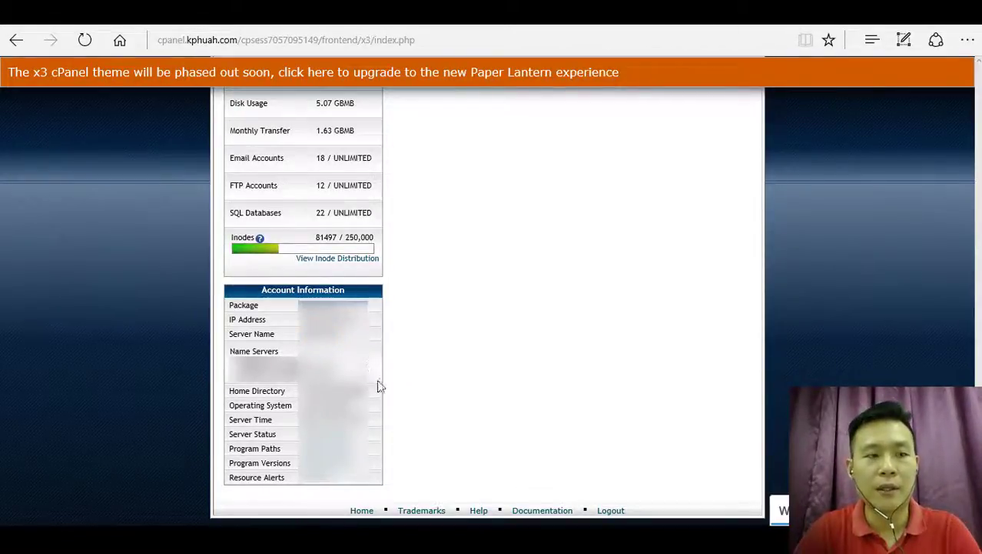
pyautogui.moveTo(246, 367); pyautogui.dragTo(330, 369)
pyautogui.click(257, 384)
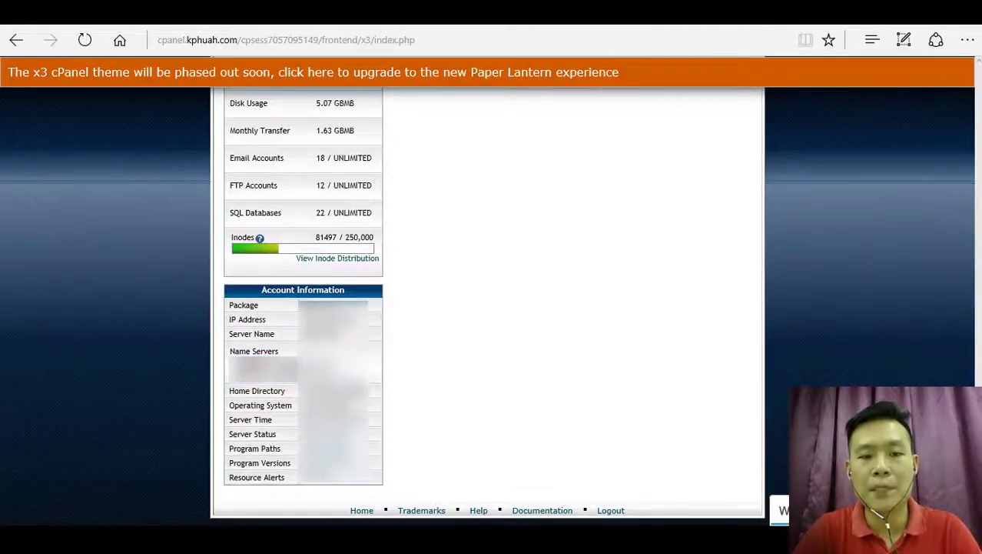
pyautogui.moveTo(233, 367); pyautogui.dragTo(337, 369)
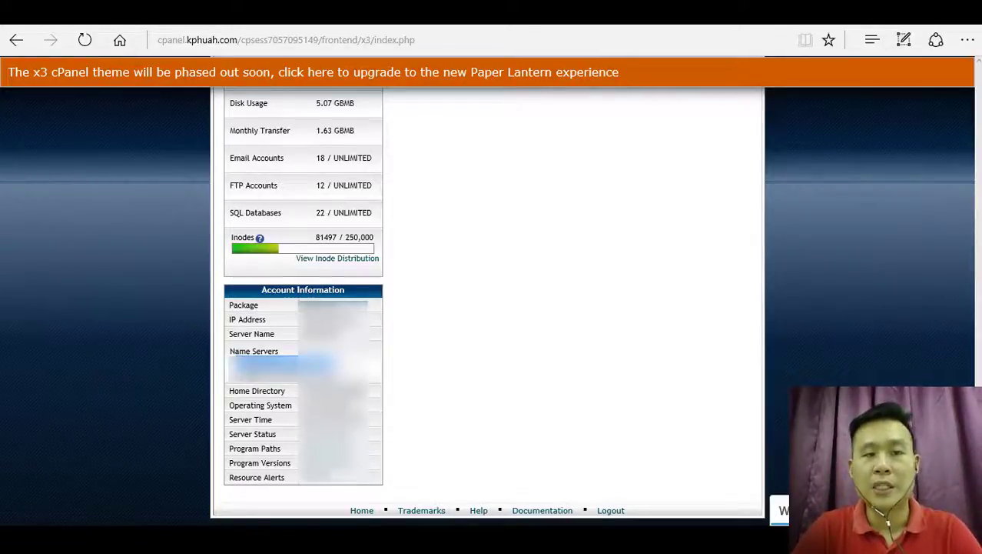
# - Switch to the Namecheap account and open the management page of convertribonus.review from the domain list
pyautogui.click(71, 12)
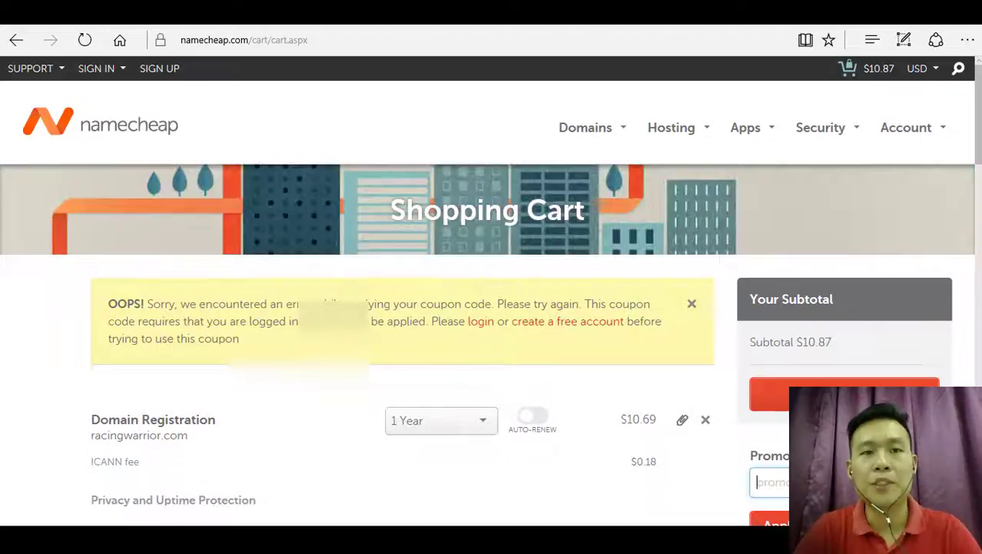
pyautogui.moveTo(99, 74)
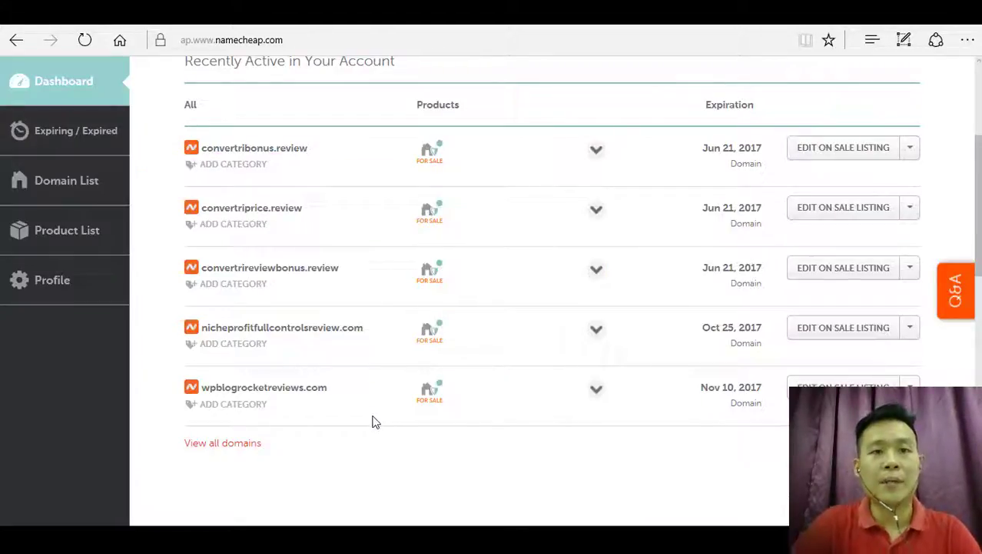
pyautogui.scroll(3, 372, 421)
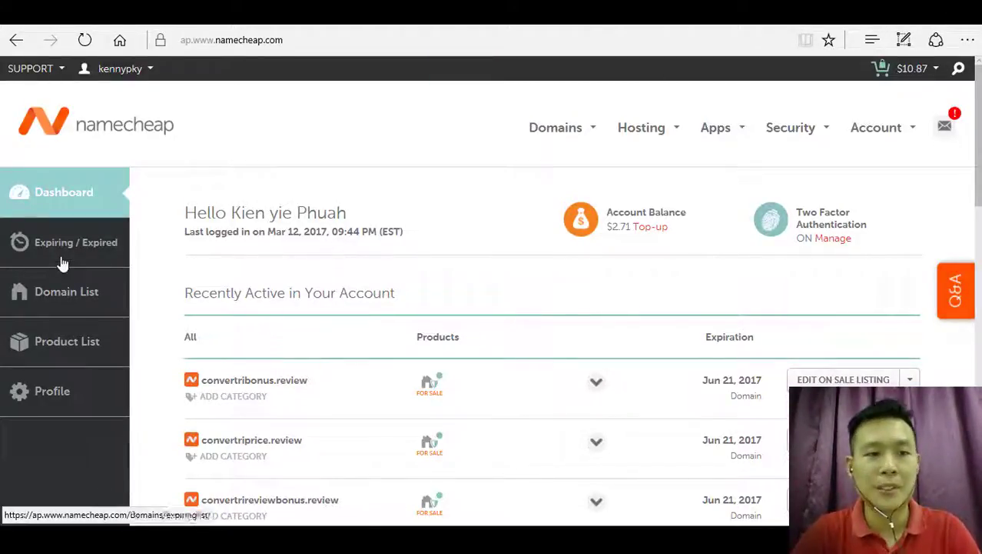
pyautogui.click(55, 301)
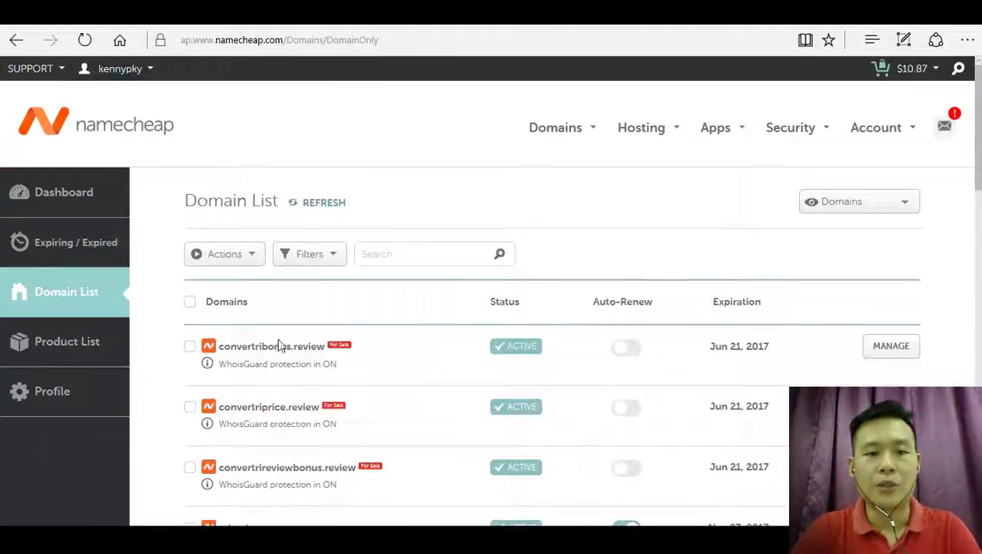
pyautogui.scroll(-2, 166, 313)
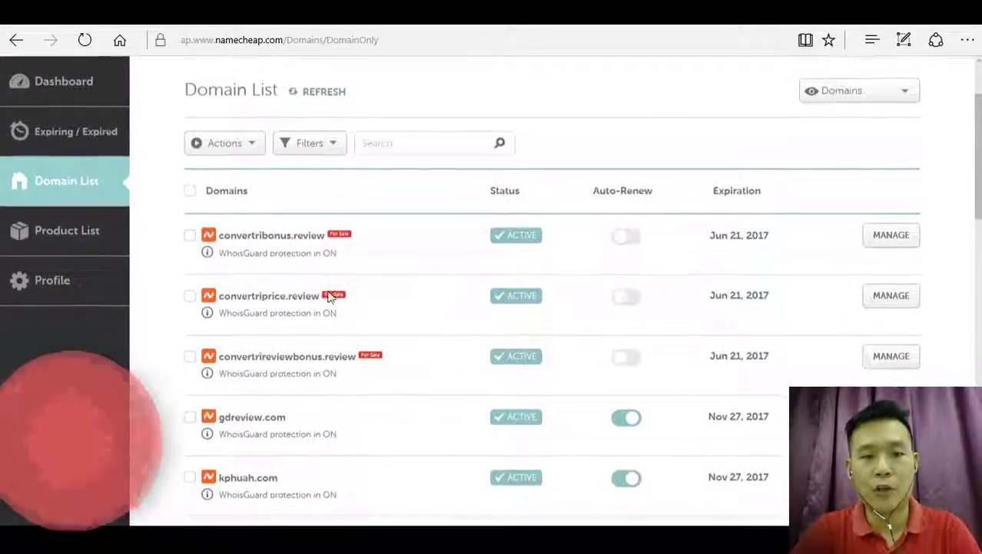
pyautogui.click(905, 236)
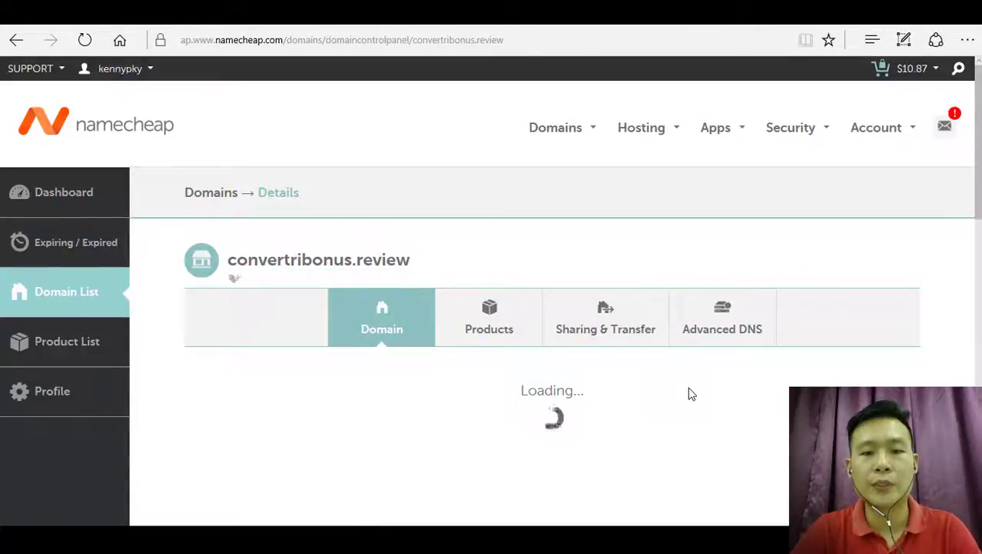
# - Set the nameservers of convertribonus.review to Custom DNS, enter the hosting account's name servers and save them
pyautogui.scroll(-3, 688, 389)
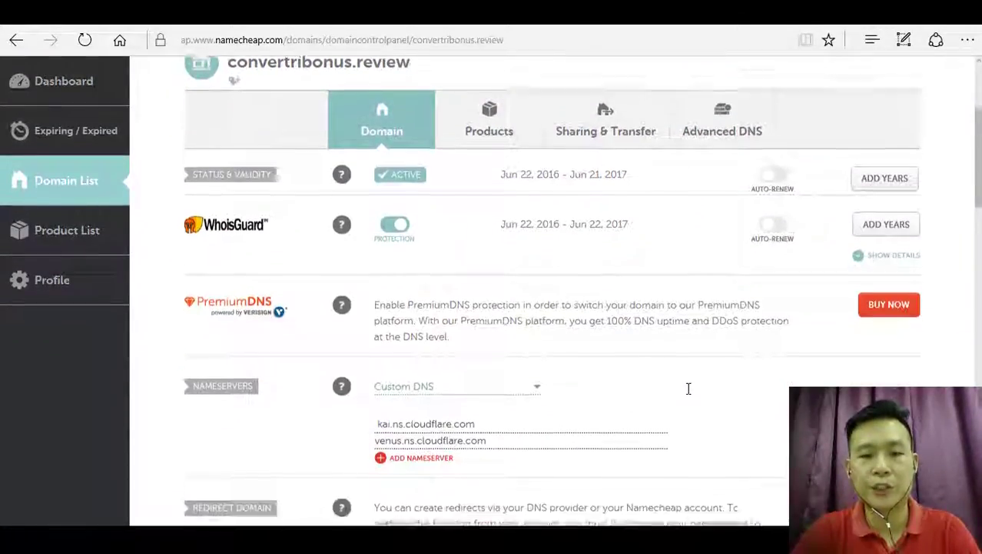
pyautogui.scroll(-1, 646, 358)
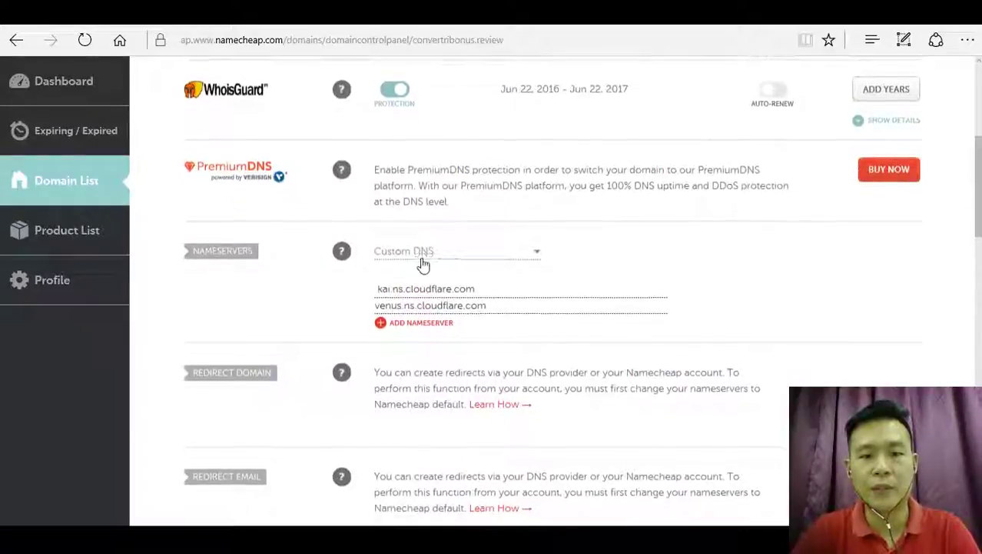
pyautogui.click(423, 260)
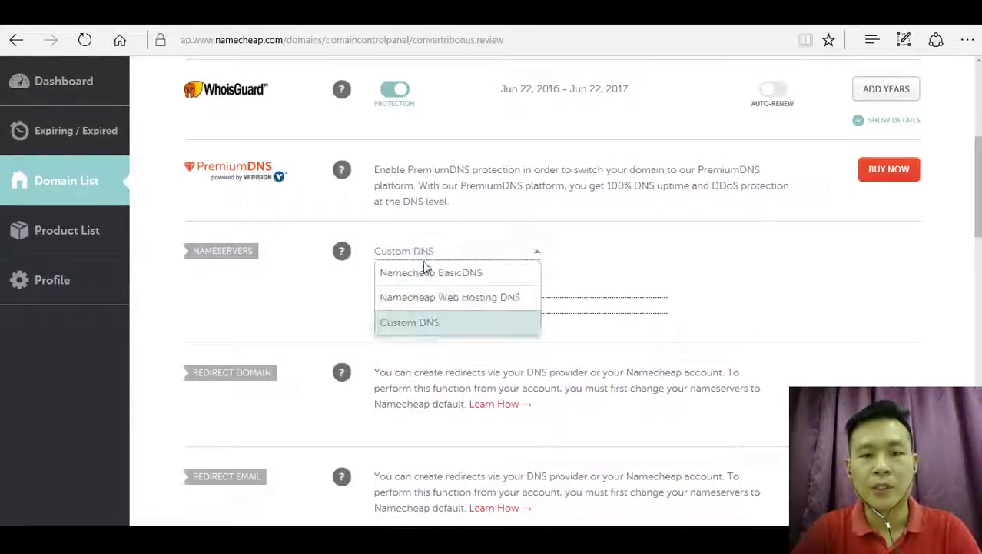
pyautogui.click(494, 279)
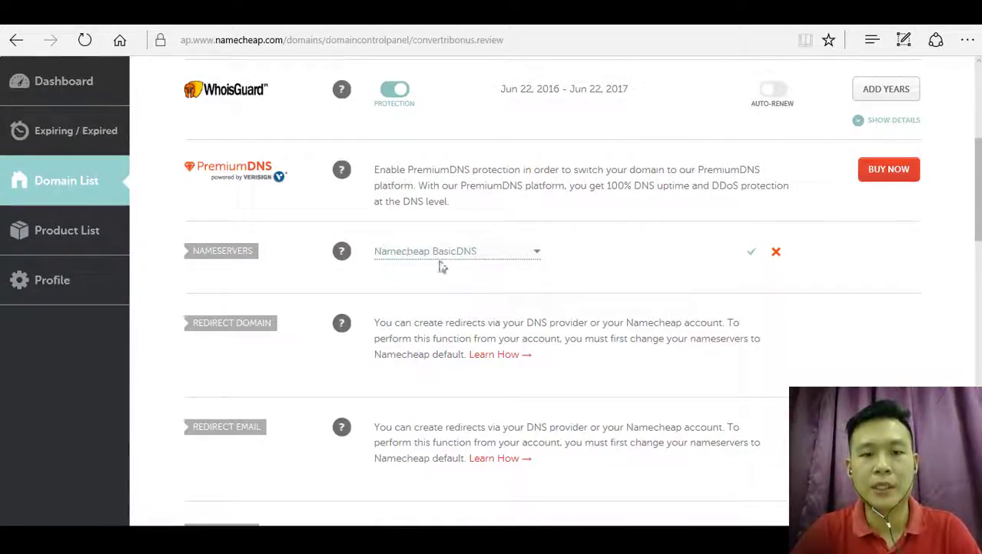
pyautogui.click(473, 257)
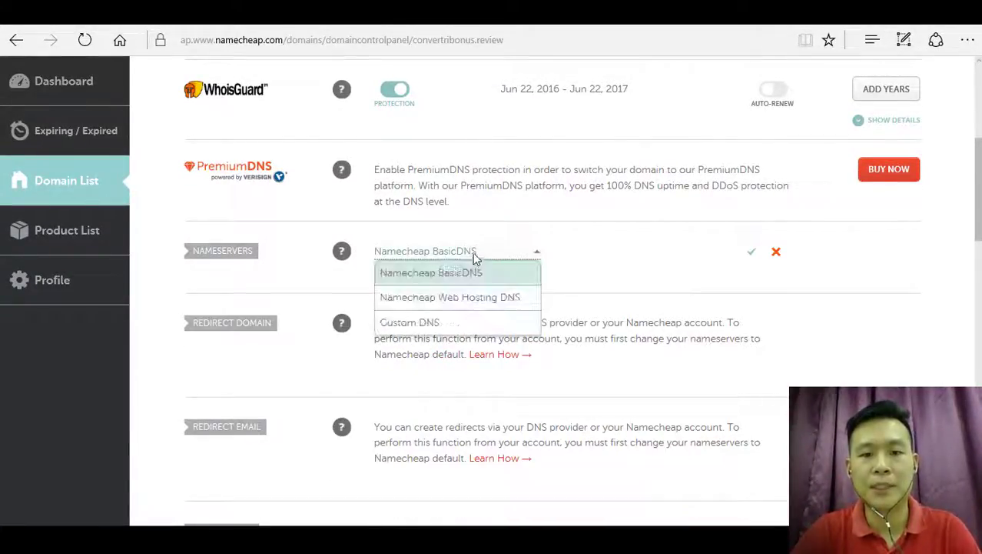
pyautogui.click(466, 324)
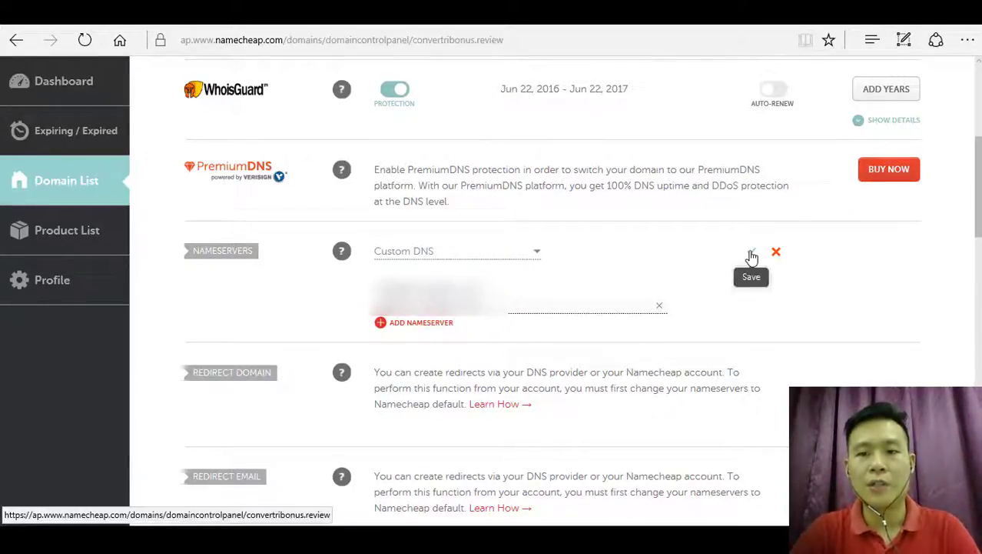
pyautogui.click(752, 256)
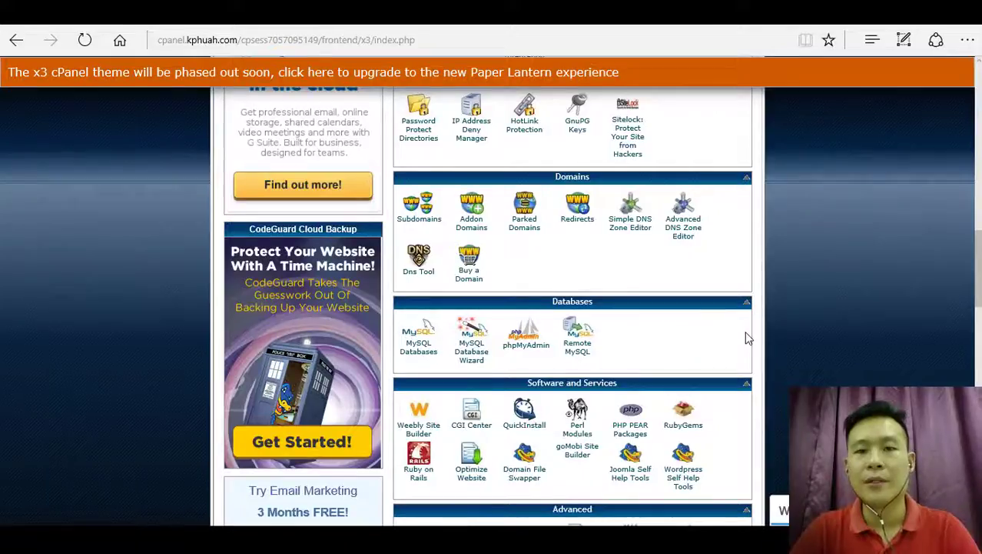
# - Switch back to the HostGator control panel, open QuickInstall and locate WordPress among the popular installs
pyautogui.scroll(15, 746, 336)
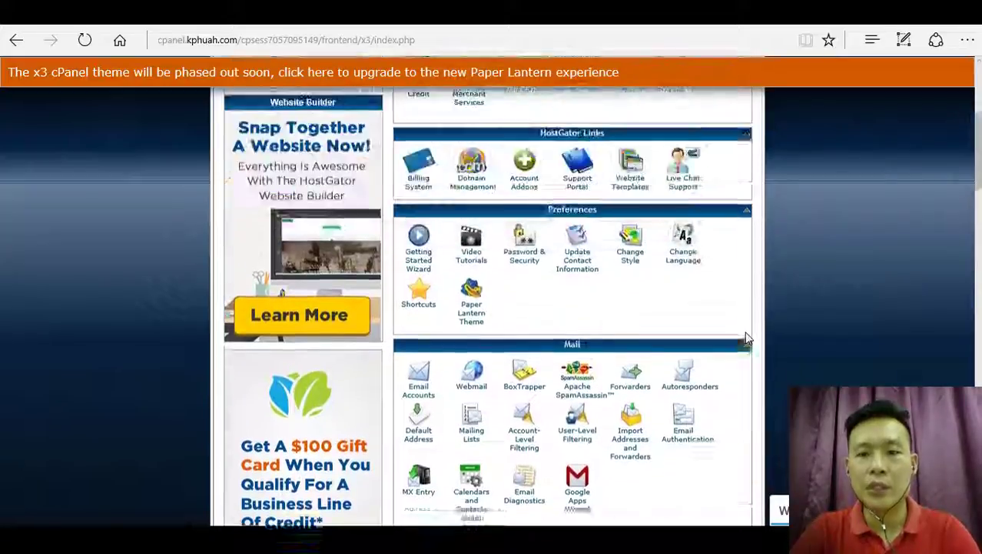
pyautogui.scroll(3, 746, 336)
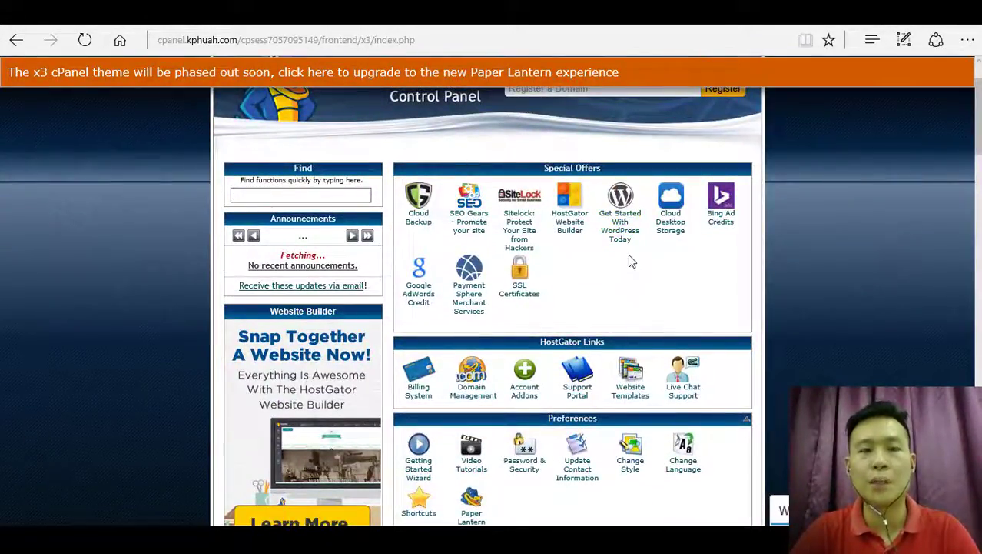
pyautogui.scroll(-10, 635, 281)
pyautogui.scroll(-2, 634, 289)
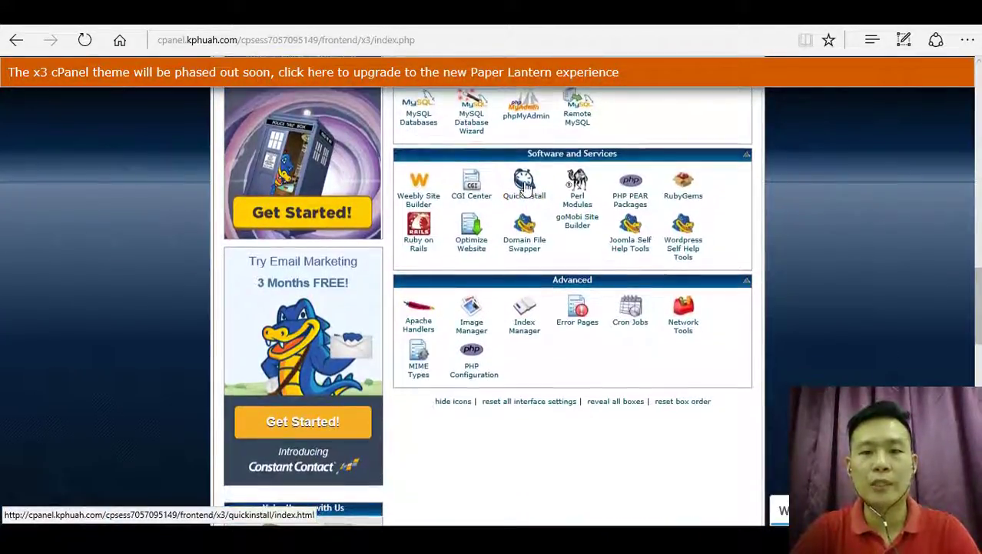
pyautogui.click(525, 187)
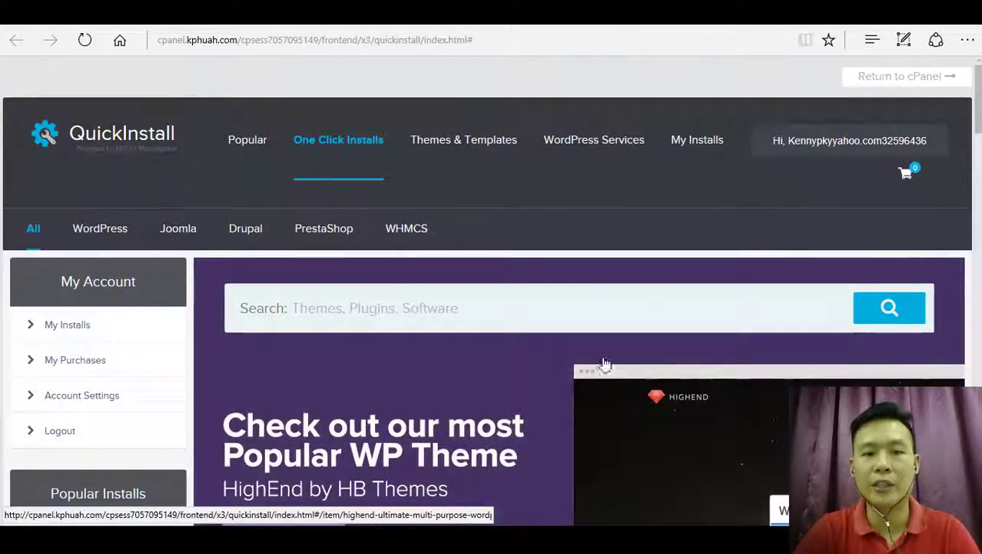
pyautogui.scroll(-5, 553, 366)
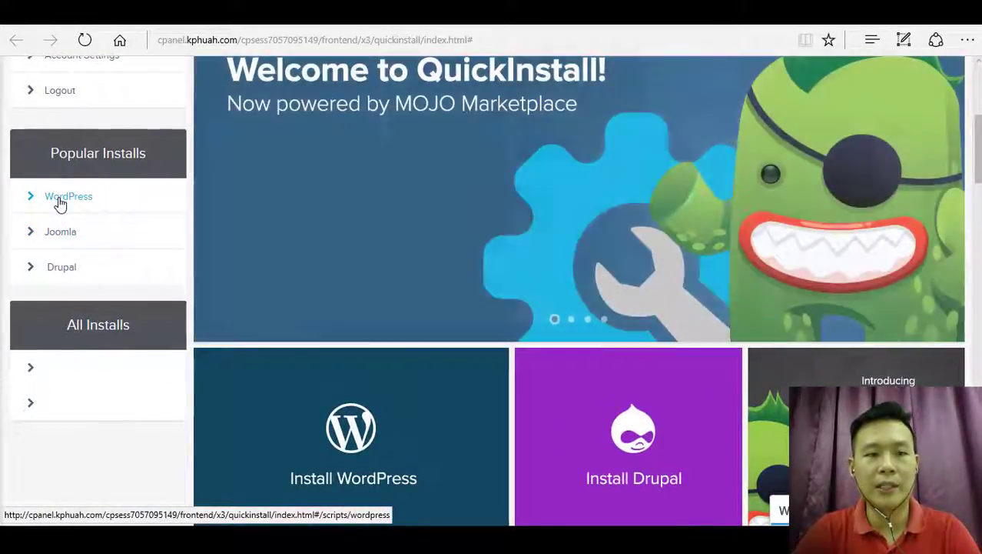
# - Open QuickInstall's WordPress page and start the free WordPress installation to bring up its form
pyautogui.click(61, 198)
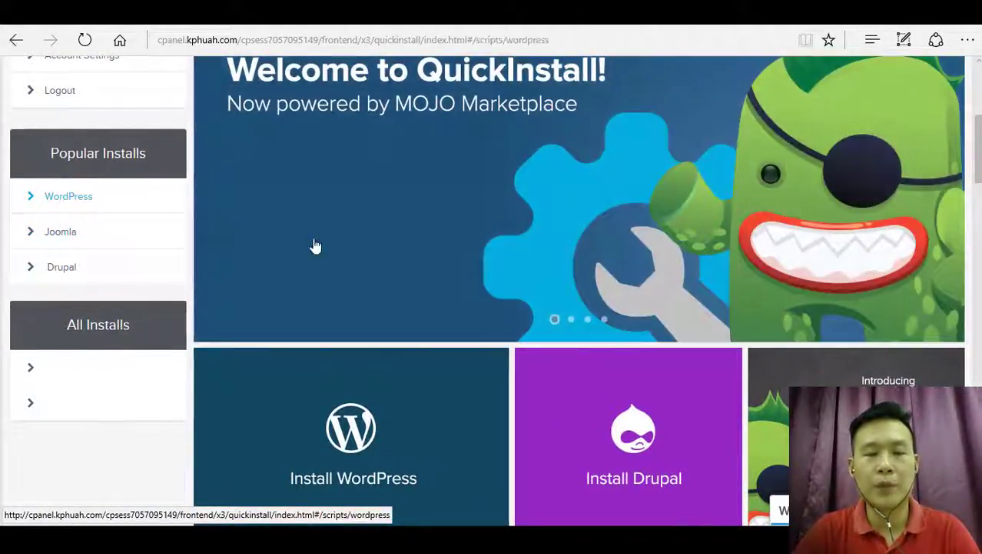
pyautogui.scroll(-5, 719, 399)
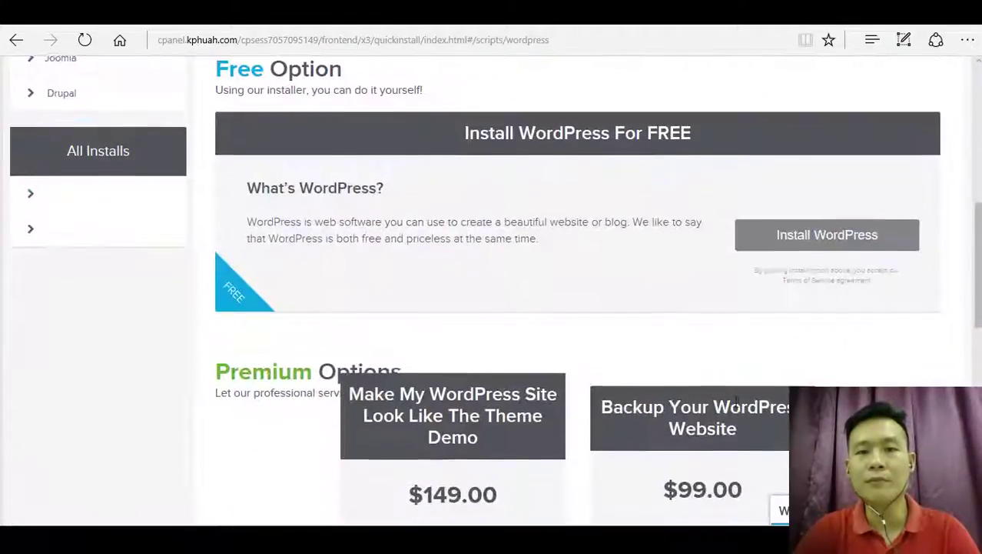
pyautogui.click(803, 240)
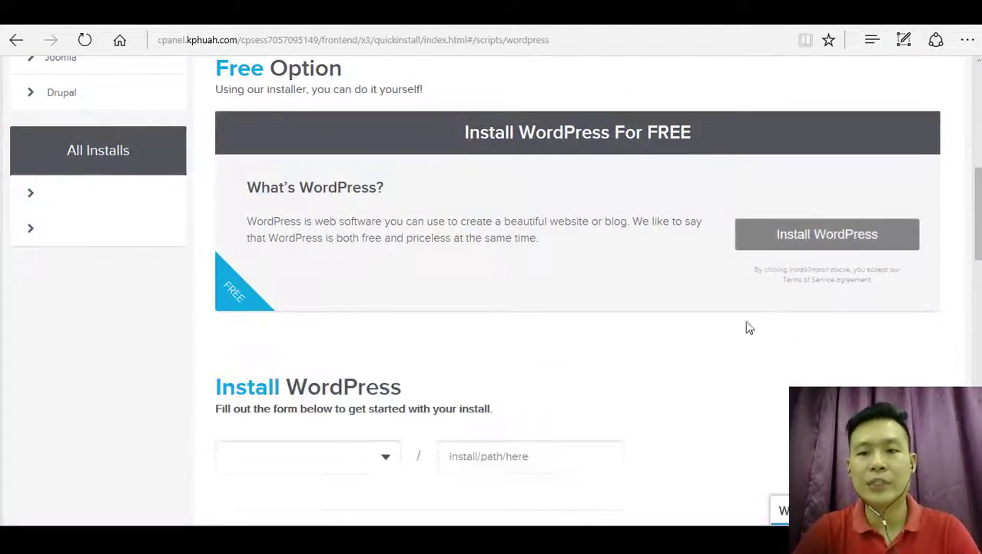
# - Choose convertribonus.review as the domain for the WordPress install, leave the install path empty and review the admin and blog title fields
pyautogui.scroll(-3, 745, 324)
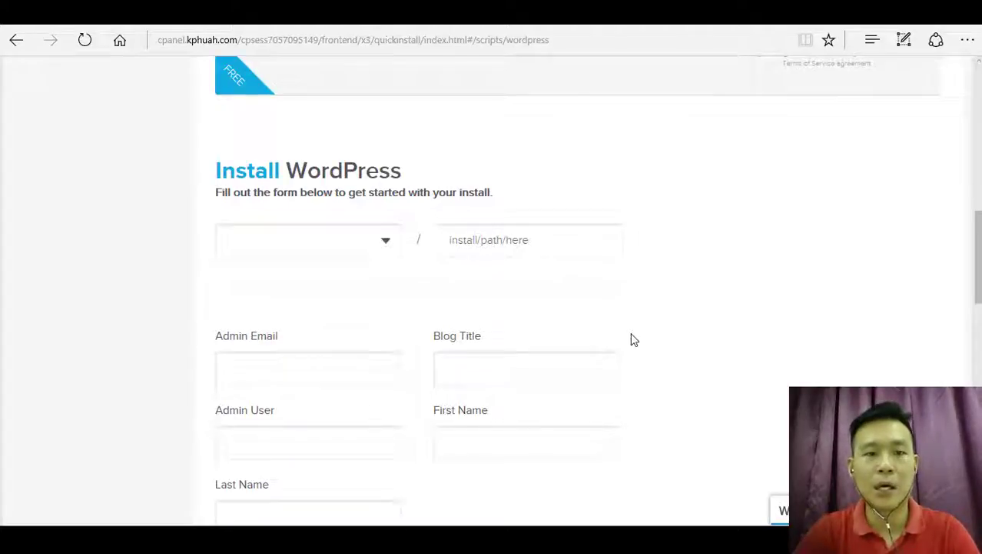
pyautogui.scroll(-2, 615, 323)
pyautogui.click(322, 139)
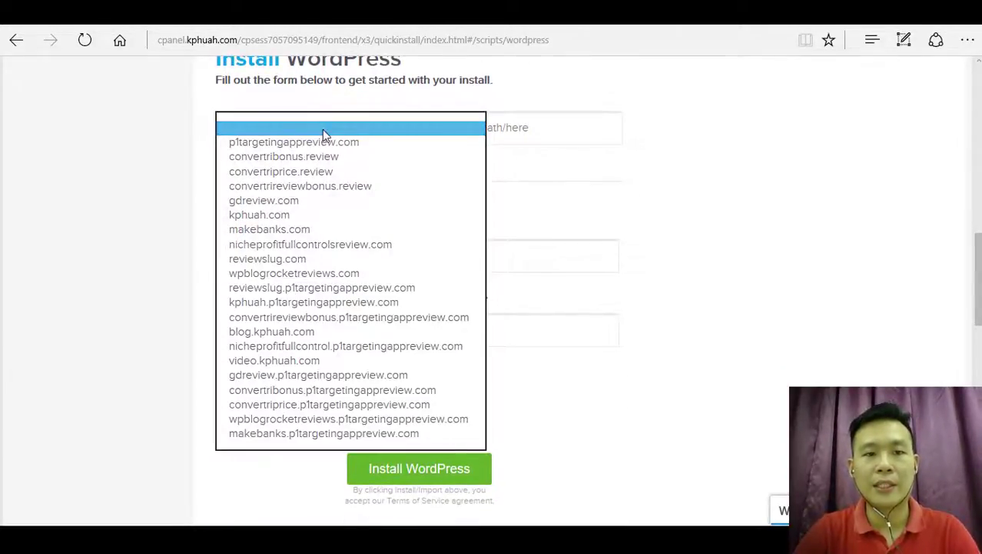
pyautogui.click(390, 123)
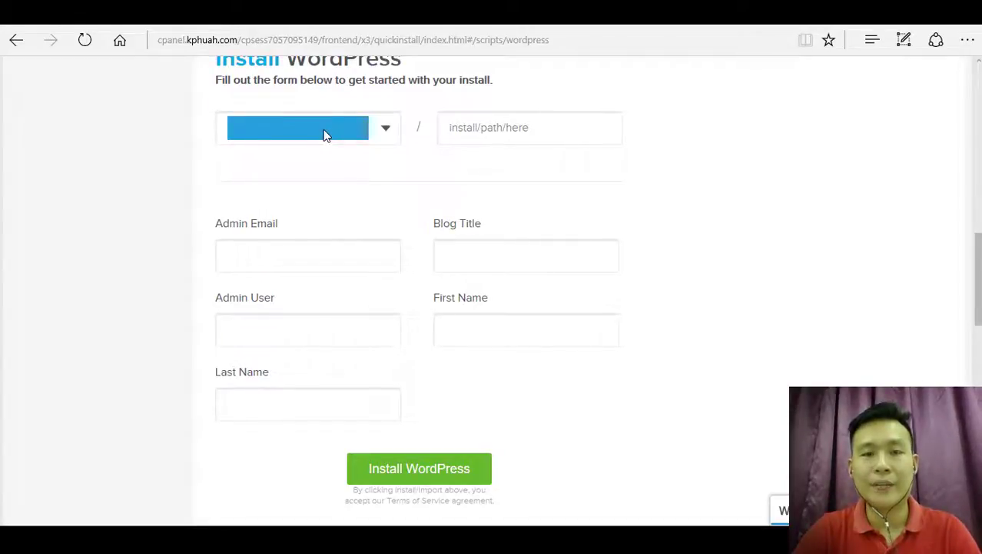
pyautogui.click(324, 131)
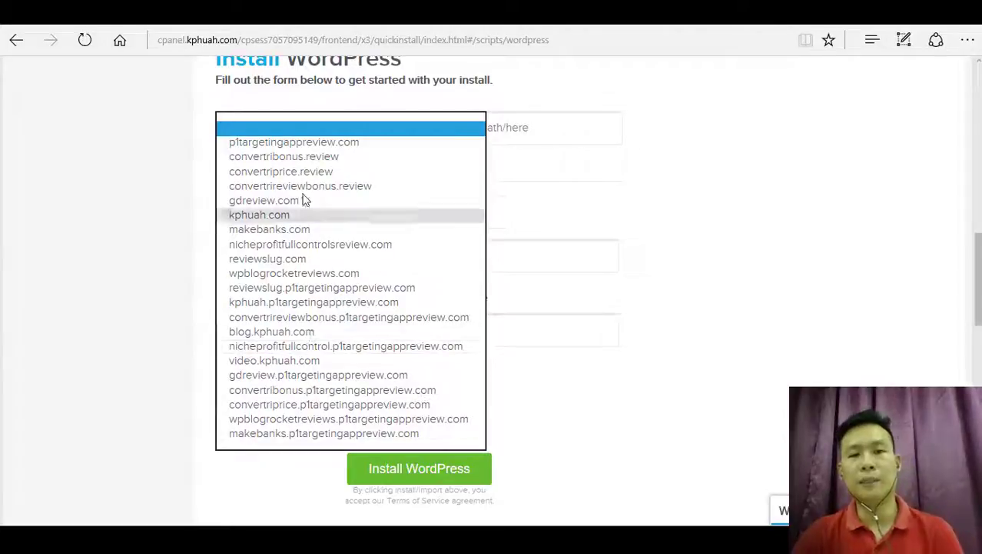
pyautogui.click(306, 157)
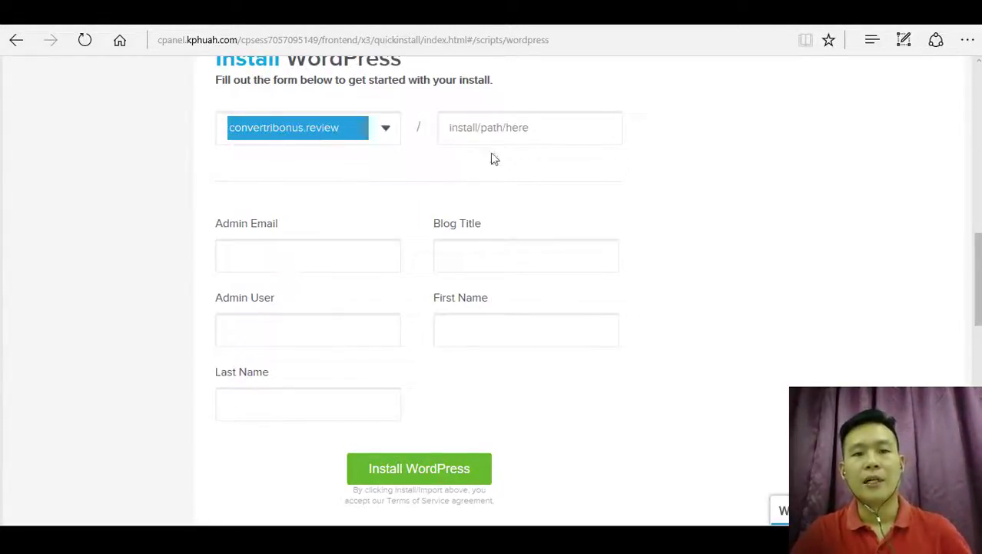
pyautogui.click(310, 257)
pyautogui.click(647, 256)
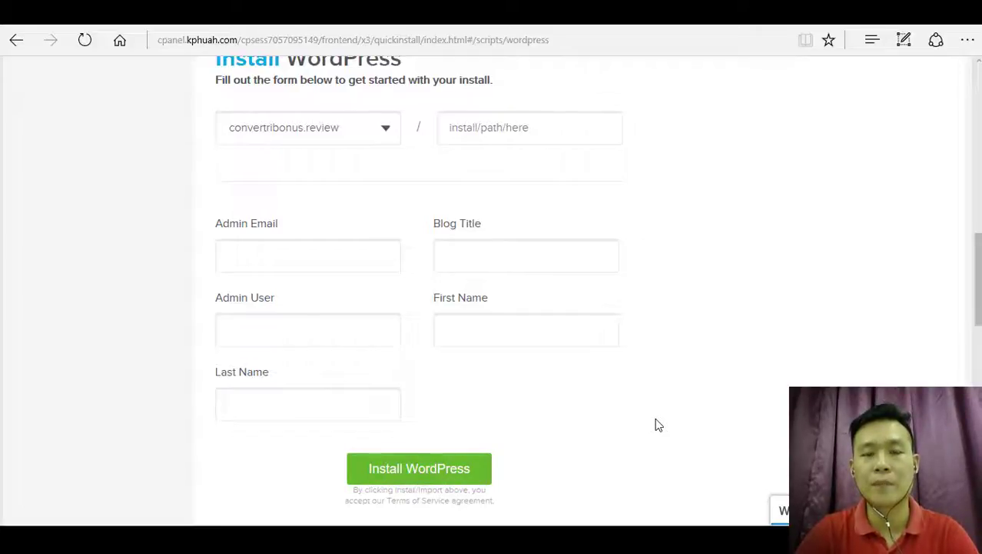
pyautogui.scroll(5, 677, 405)
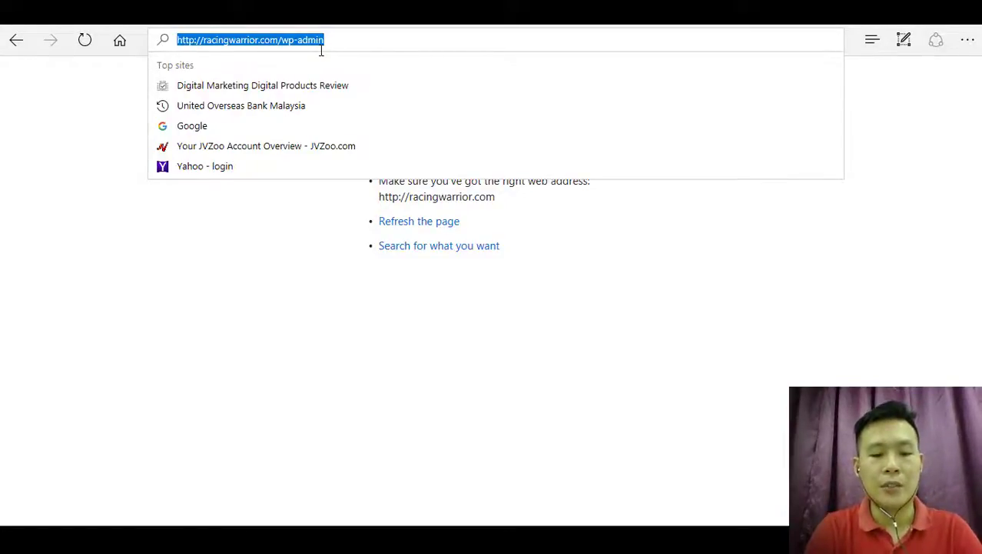
# - Go to gdreview.com/wp-admin and log in to the WordPress site with the account's username and password
pyautogui.write('gd')
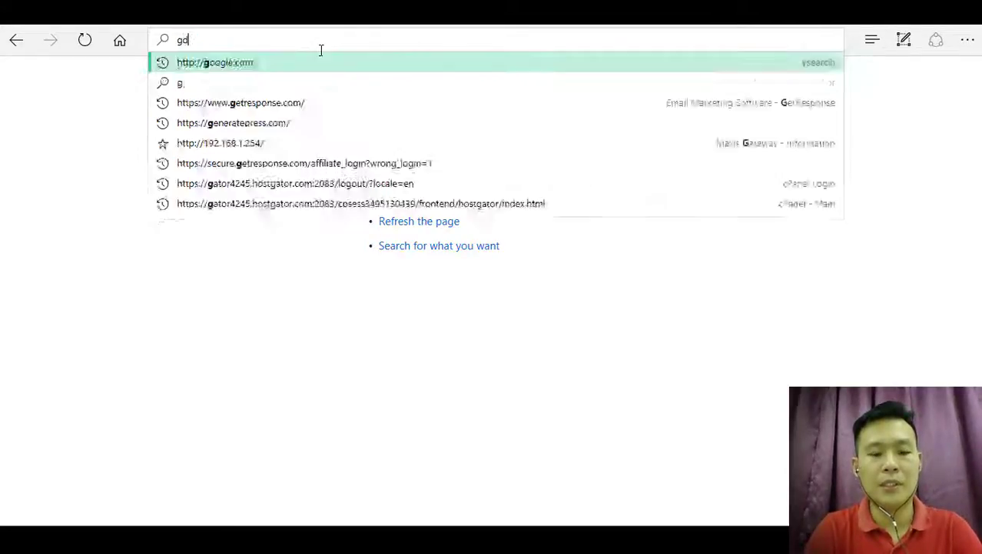
pyautogui.write('review.com')
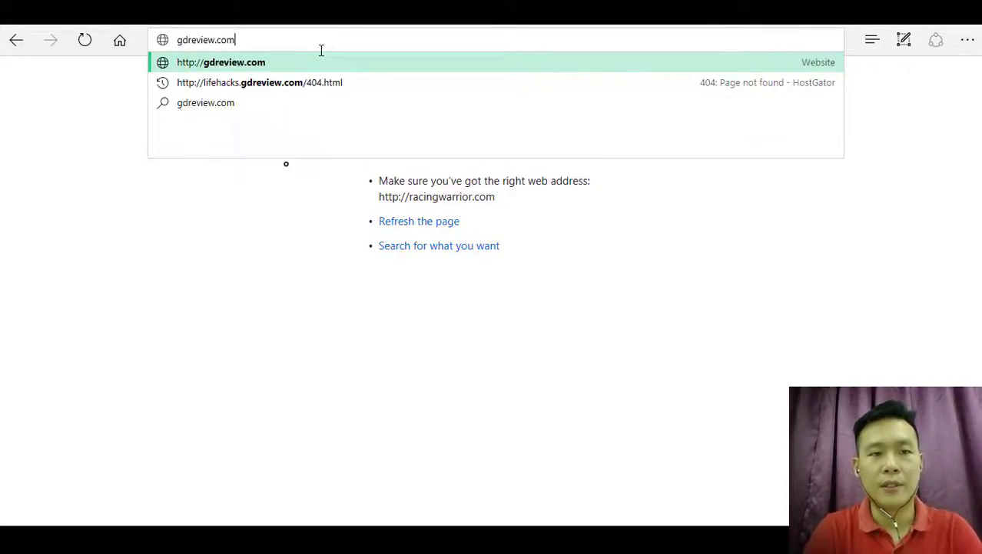
pyautogui.write('/wp-admin')
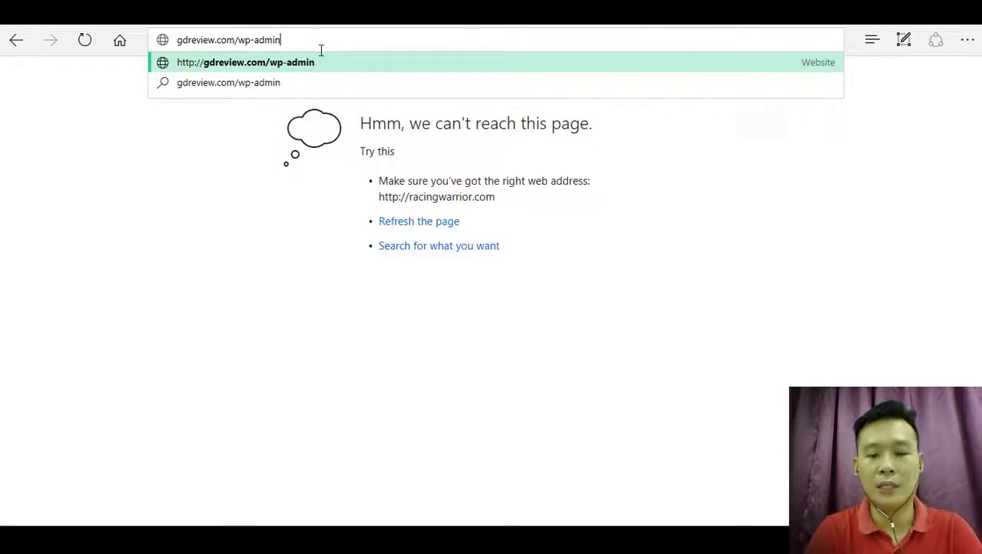
pyautogui.press('Return')
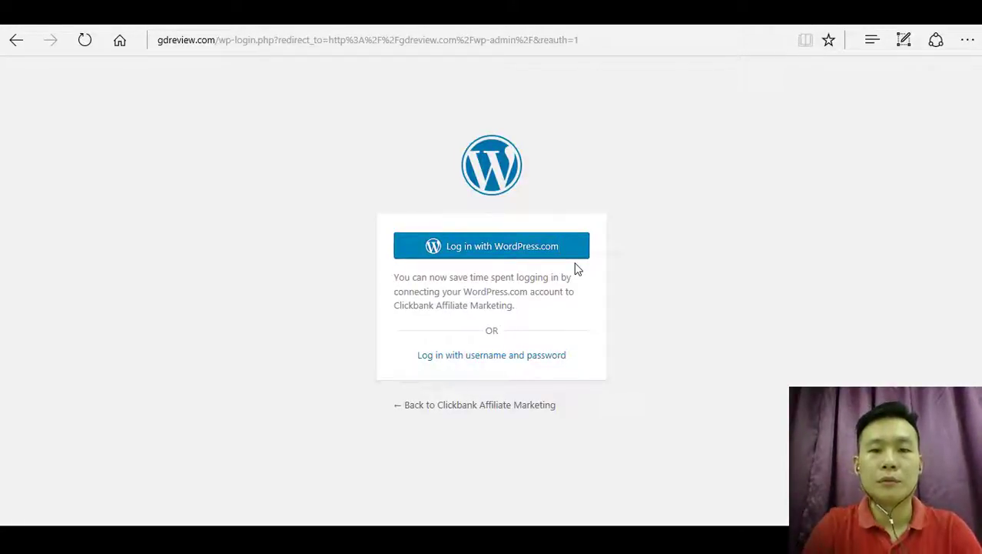
pyautogui.click(533, 357)
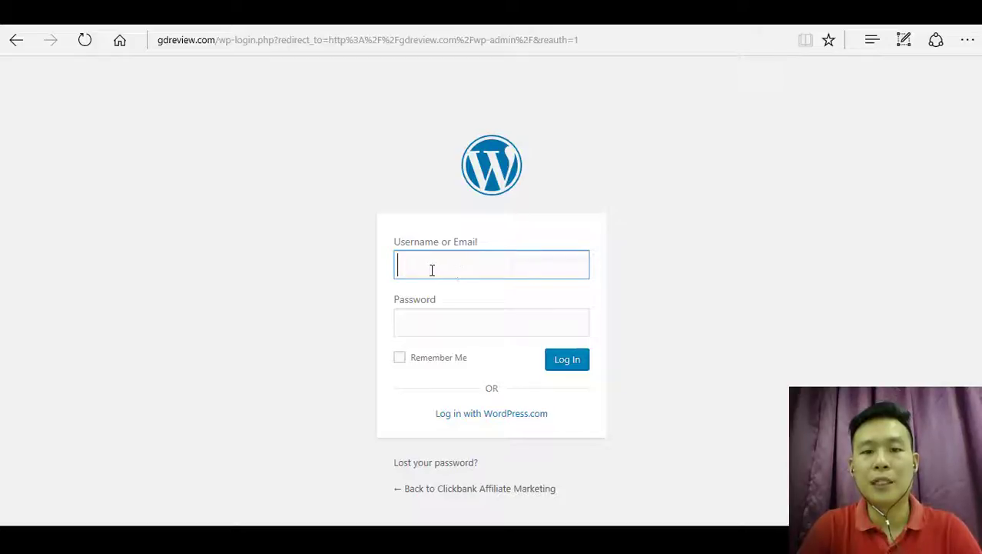
pyautogui.click(451, 325)
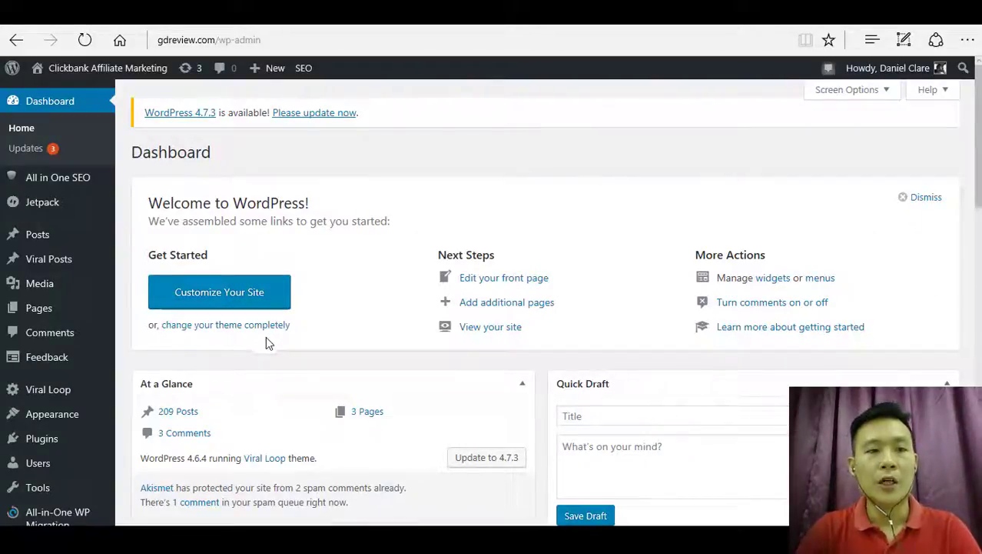
# - Look over the WordPress dashboard's sections and open the Updates page to check for available core and plugin updates
pyautogui.moveTo(34, 192)
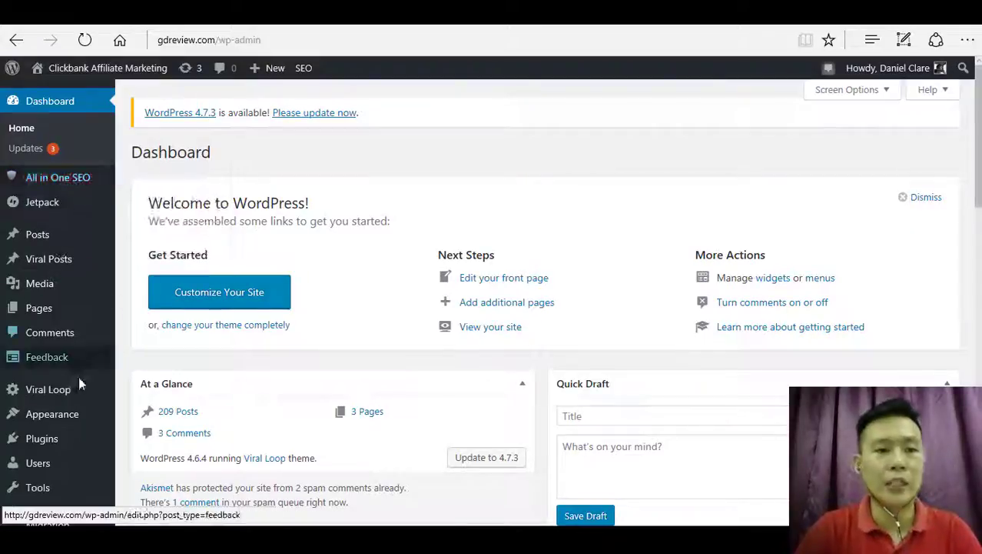
pyautogui.moveTo(66, 416)
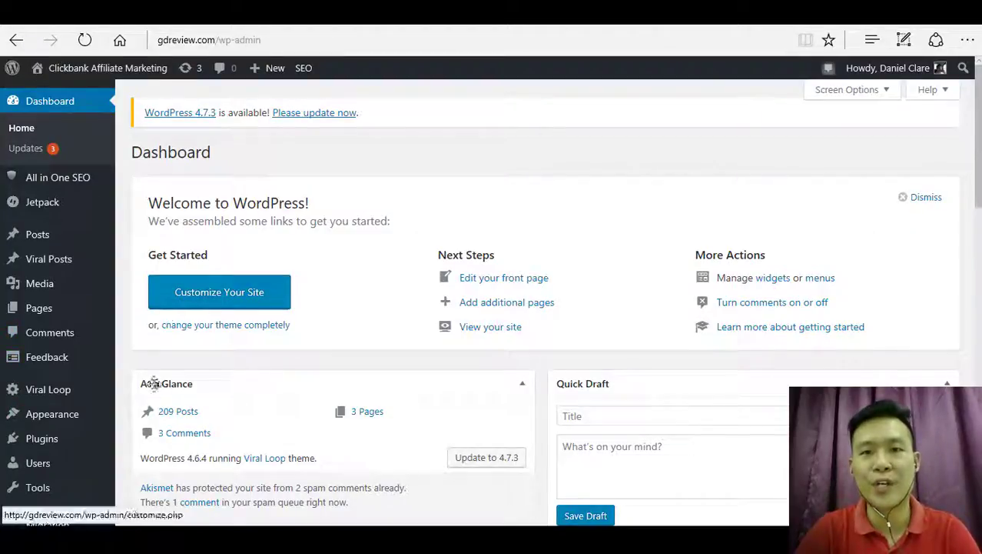
pyautogui.moveTo(10, 361)
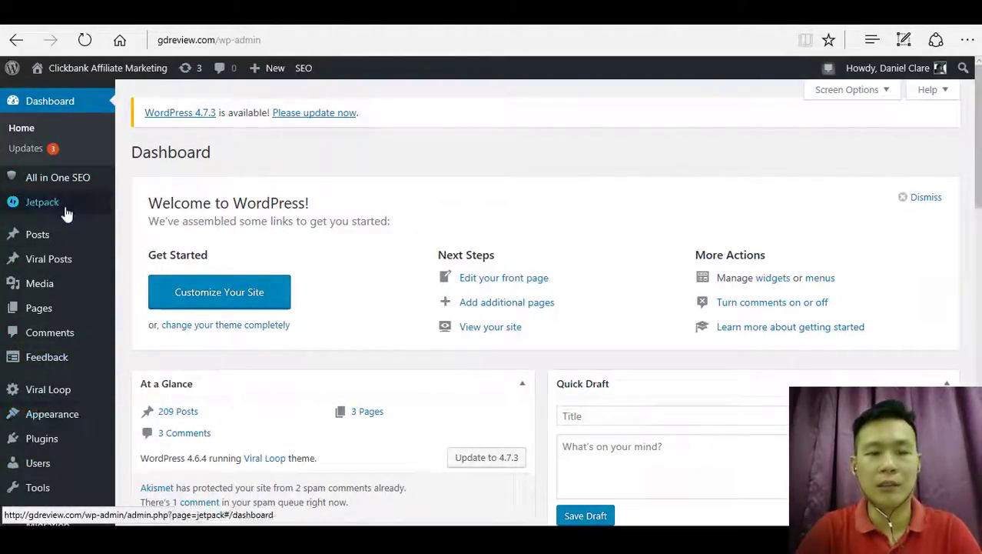
pyautogui.scroll(-5, 44, 411)
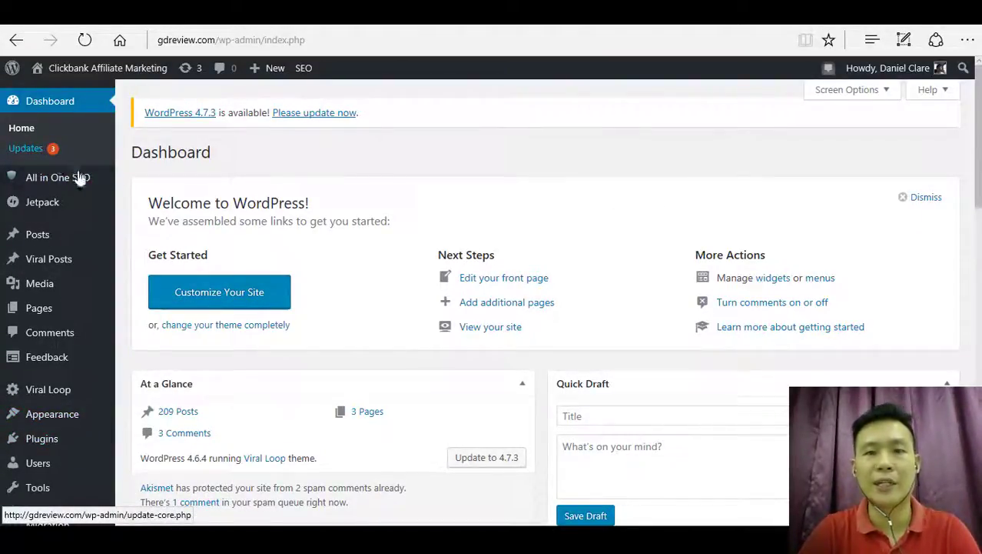
pyautogui.click(41, 152)
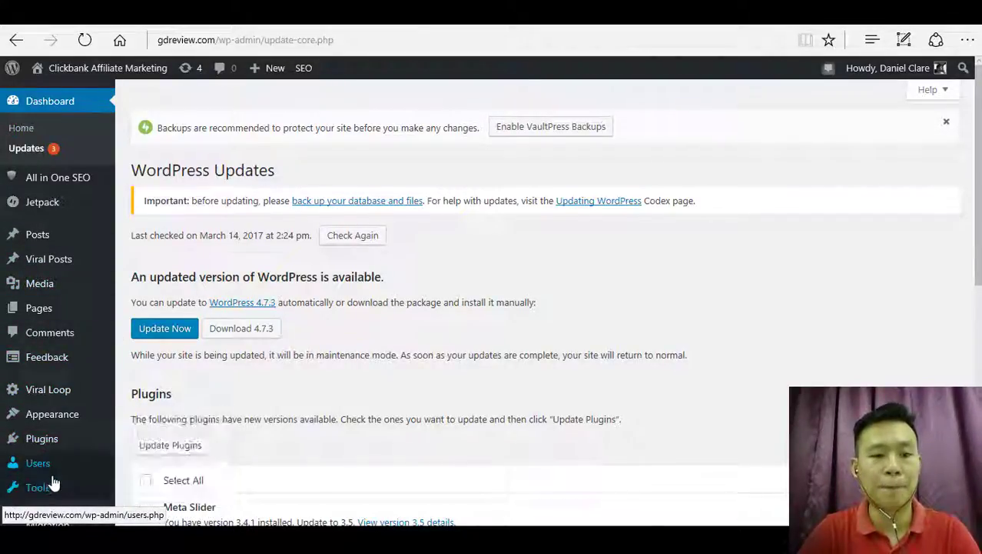
# - Open the site's permalink settings and save them with the Post name structure
pyautogui.scroll(-1, 51, 462)
pyautogui.moveTo(56, 453)
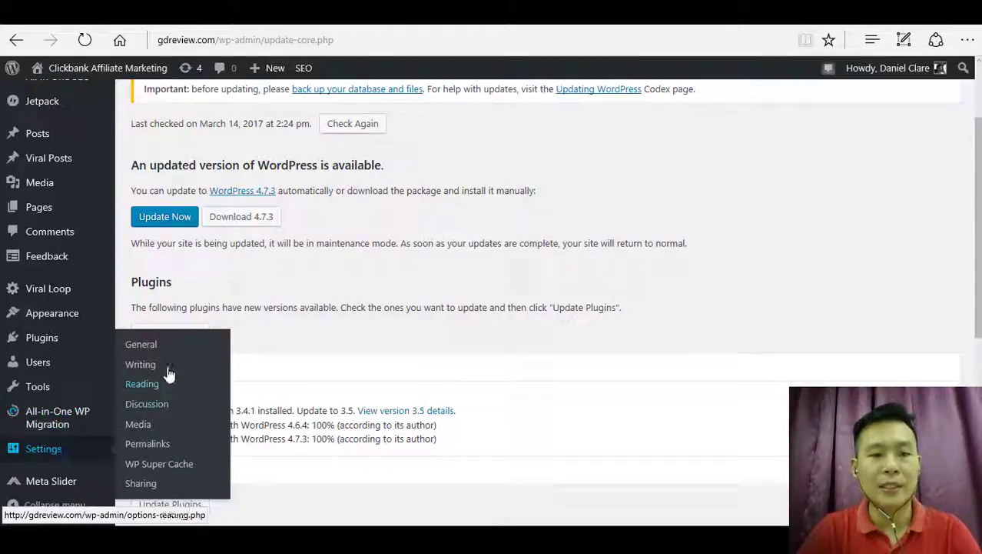
pyautogui.click(181, 449)
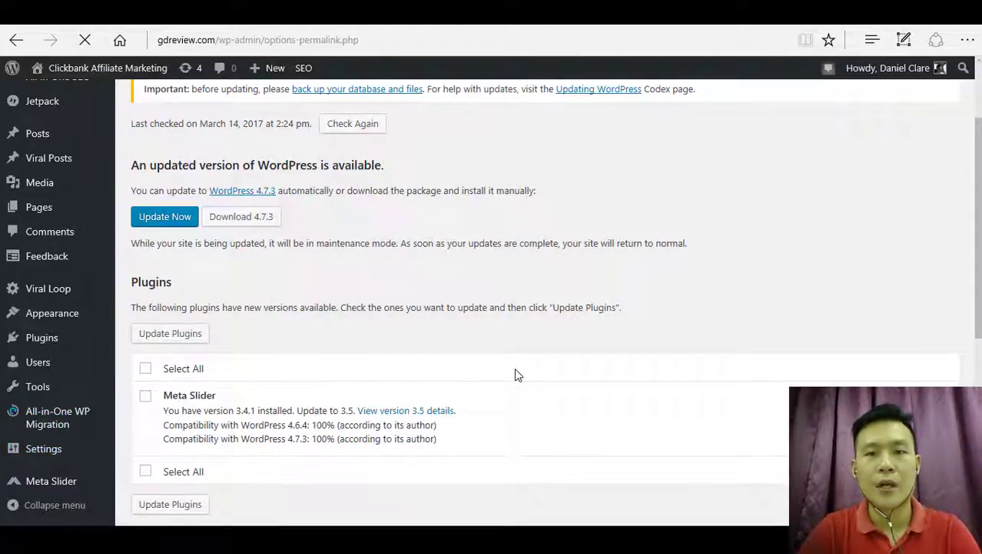
pyautogui.scroll(-3, 219, 311)
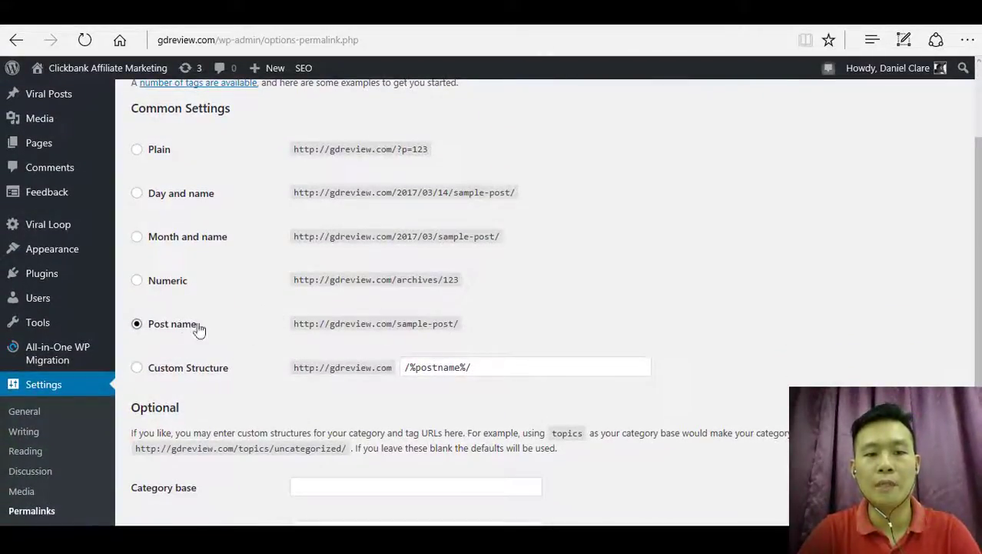
pyautogui.scroll(-3, 198, 329)
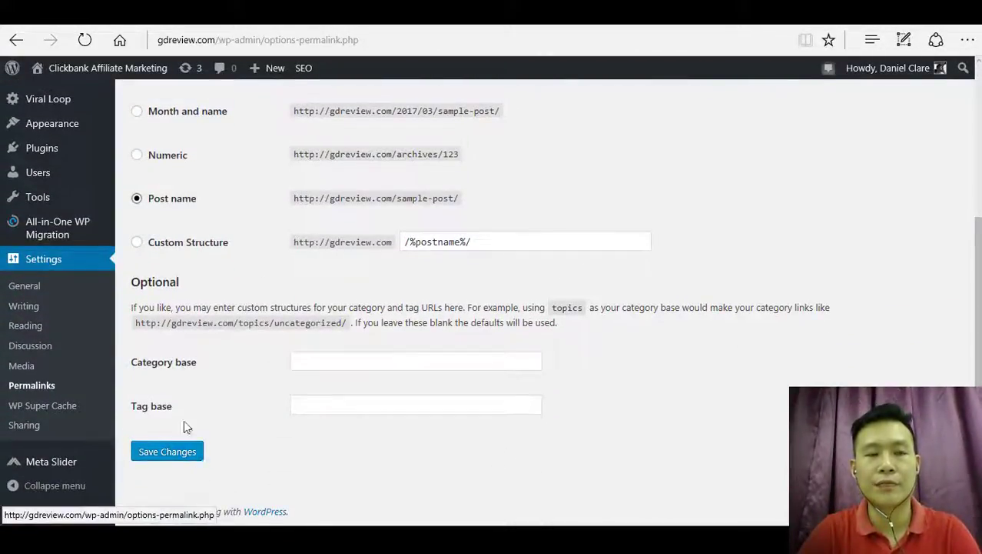
pyautogui.click(182, 450)
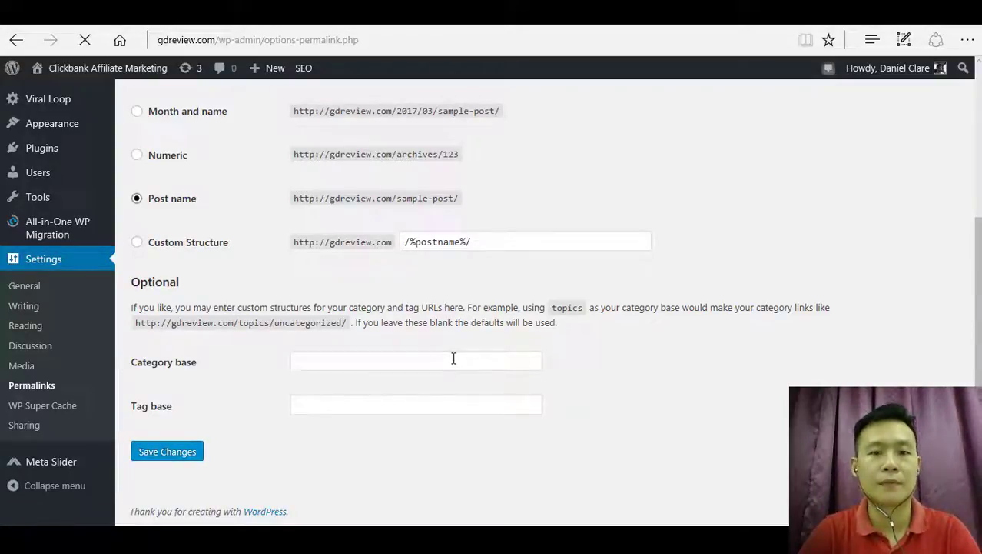
# - Open the site's installed themes under Appearance and start adding a new theme
pyautogui.moveTo(51, 127)
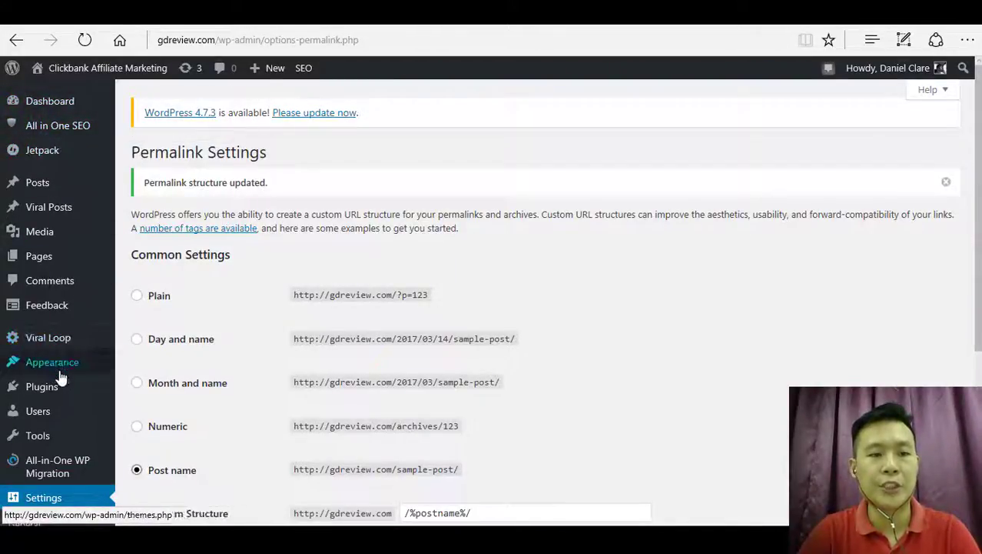
pyautogui.moveTo(61, 371)
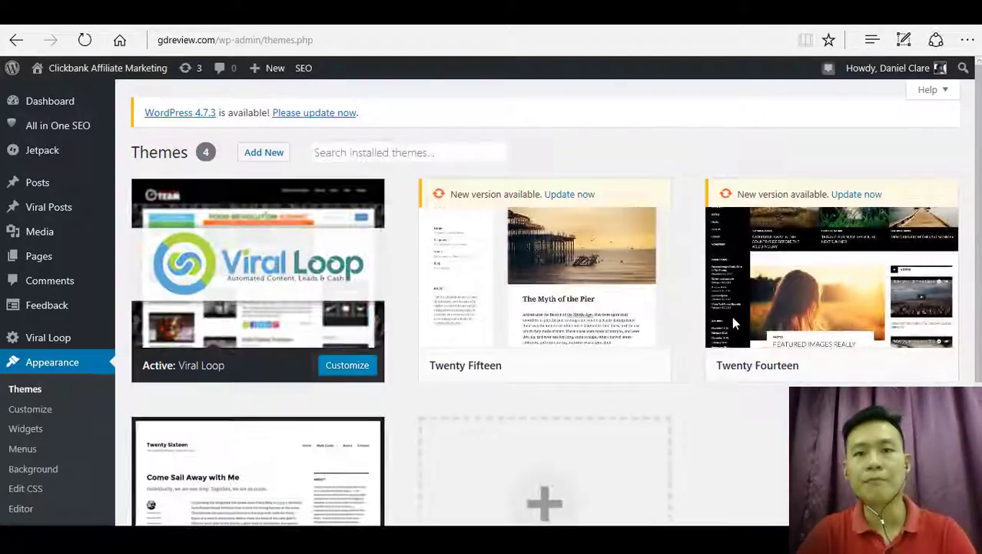
pyautogui.moveTo(877, 258)
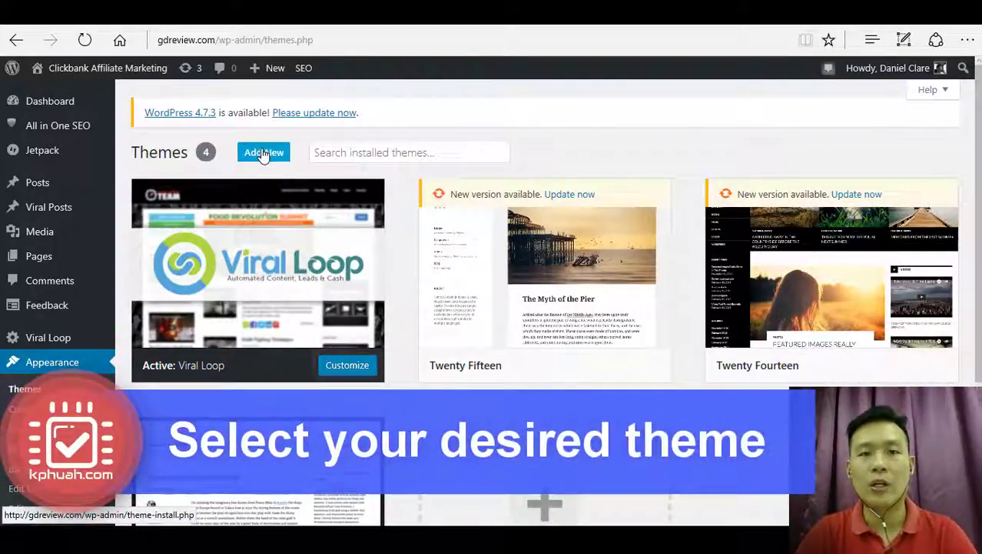
pyautogui.click(264, 153)
# - Search the theme directory for generatepress, open the GeneratePress theme's preview and highlight the "fast, lightweight" and "mobile responsive" part of its description
pyautogui.moveTo(790, 223)
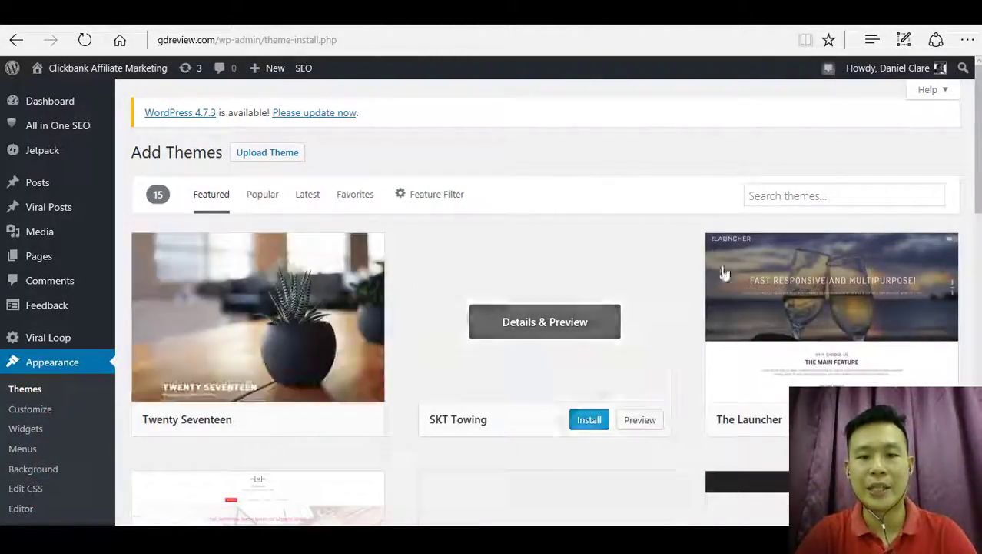
pyautogui.click(812, 199)
pyautogui.write('gen')
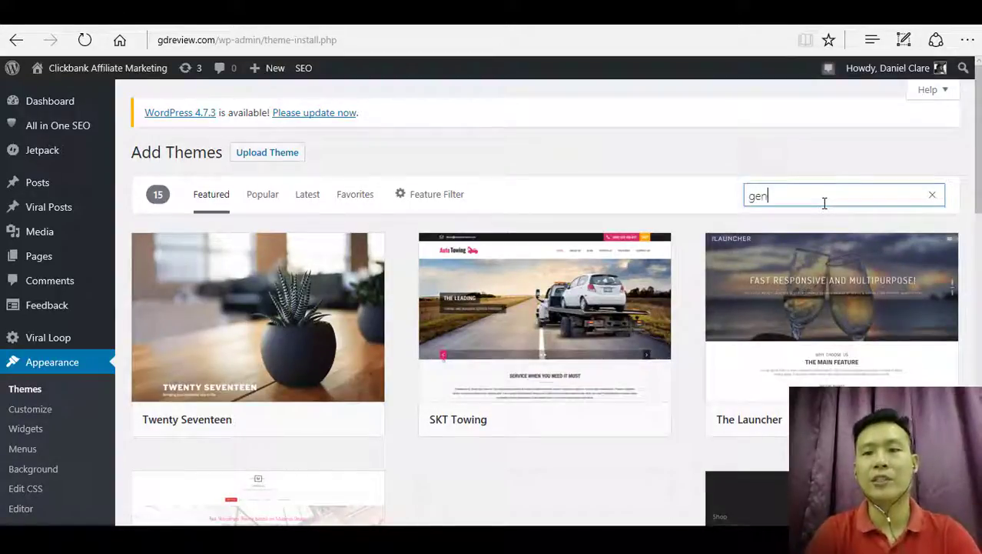
pyautogui.write('eratepres')
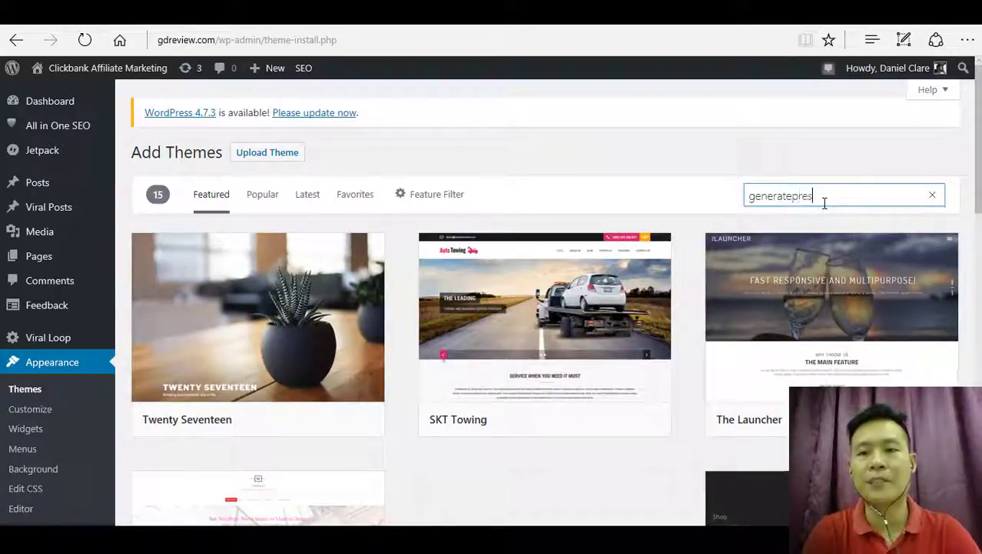
pyautogui.write('s')
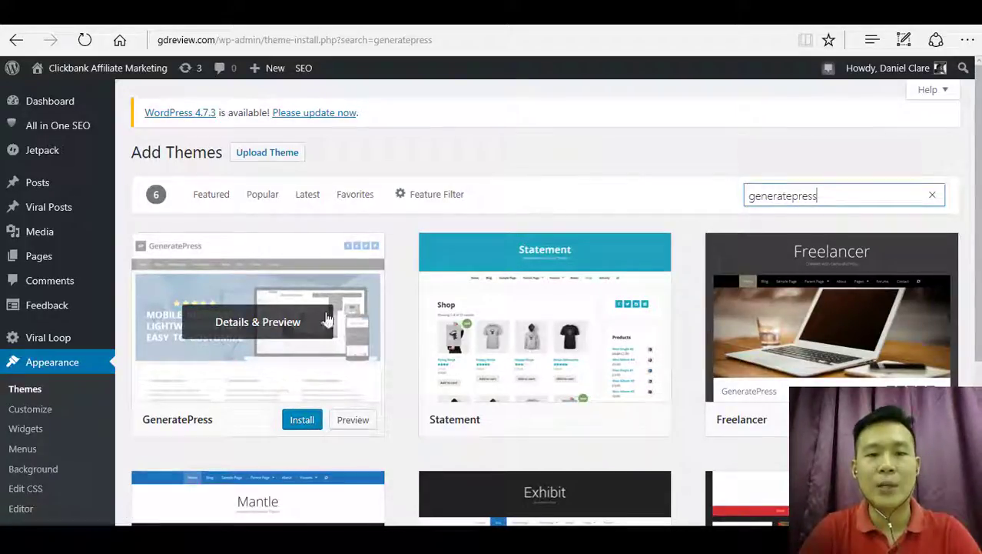
pyautogui.click(296, 330)
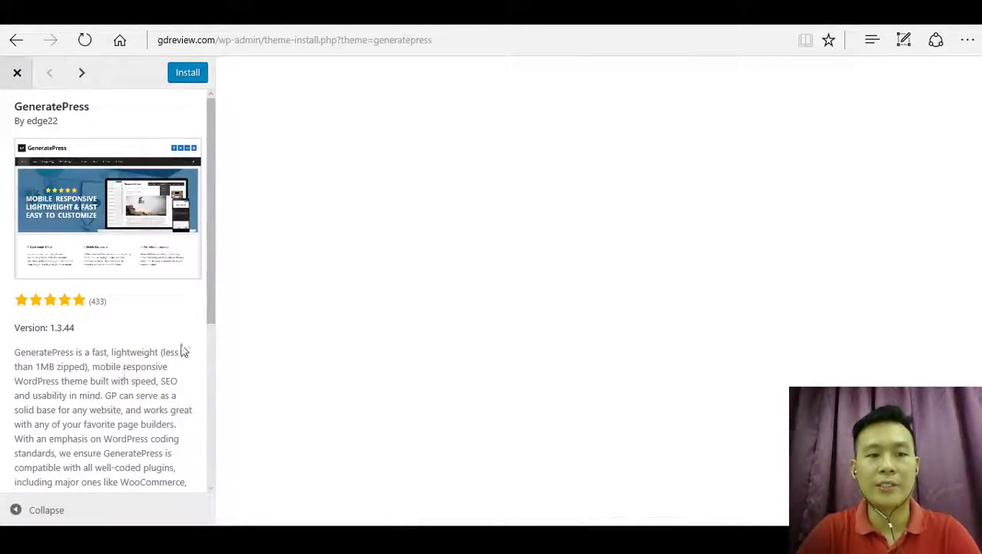
pyautogui.moveTo(88, 353); pyautogui.dragTo(137, 368)
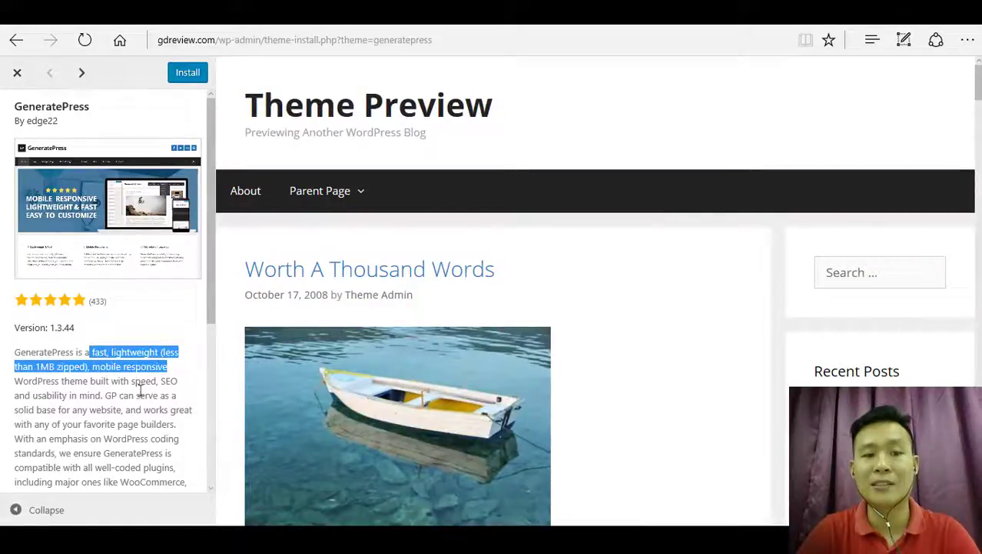
# - Look through the GeneratePress theme preview from the header and sample posts to the footer widgets
pyautogui.click(85, 398)
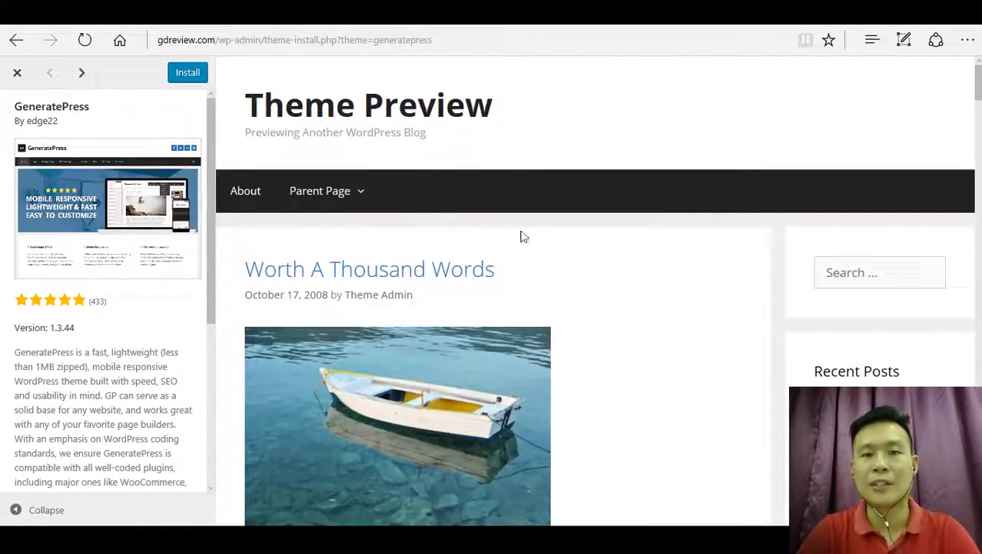
pyautogui.scroll(-15, 760, 322)
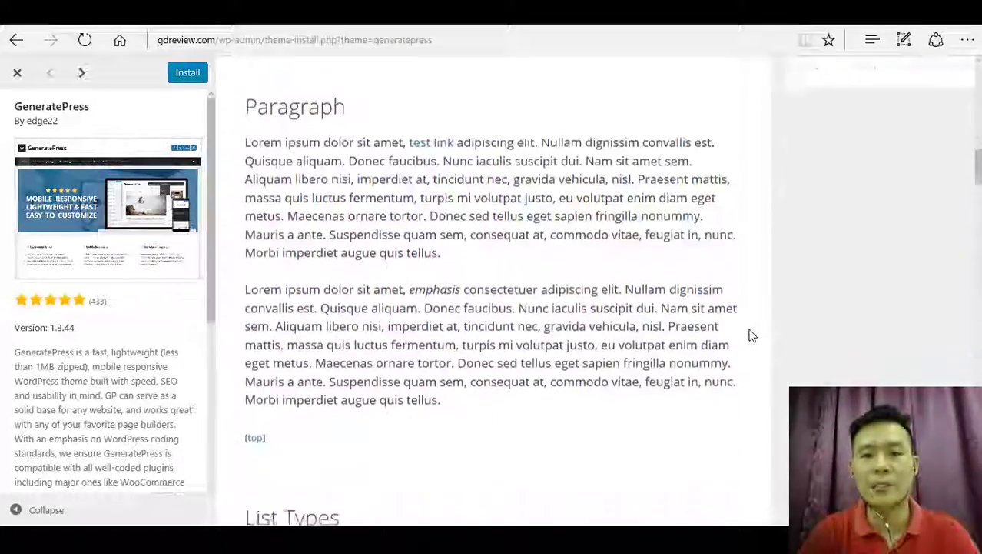
pyautogui.scroll(-5, 752, 336)
pyautogui.scroll(20, 746, 336)
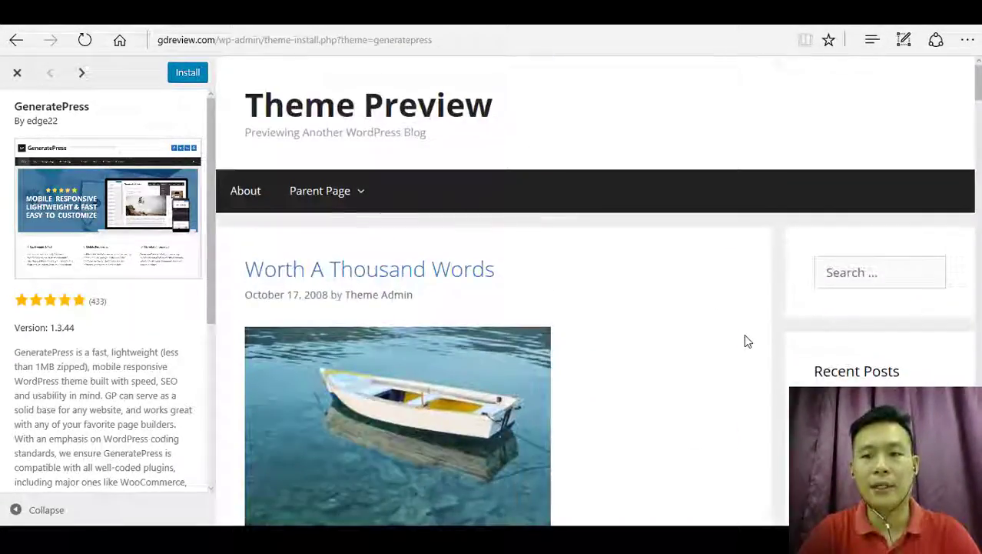
pyautogui.scroll(-20, 746, 341)
pyautogui.scroll(5, 744, 345)
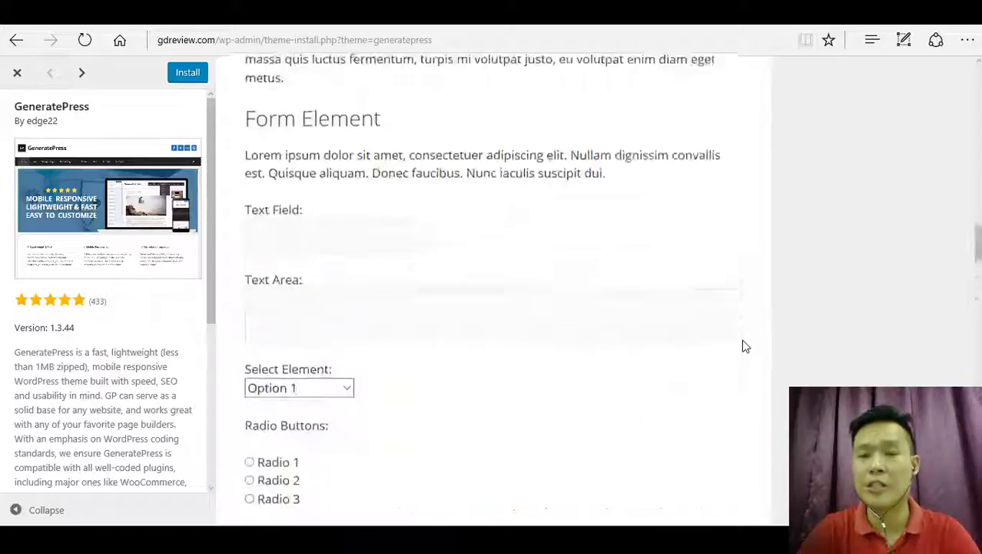
pyautogui.scroll(20, 743, 348)
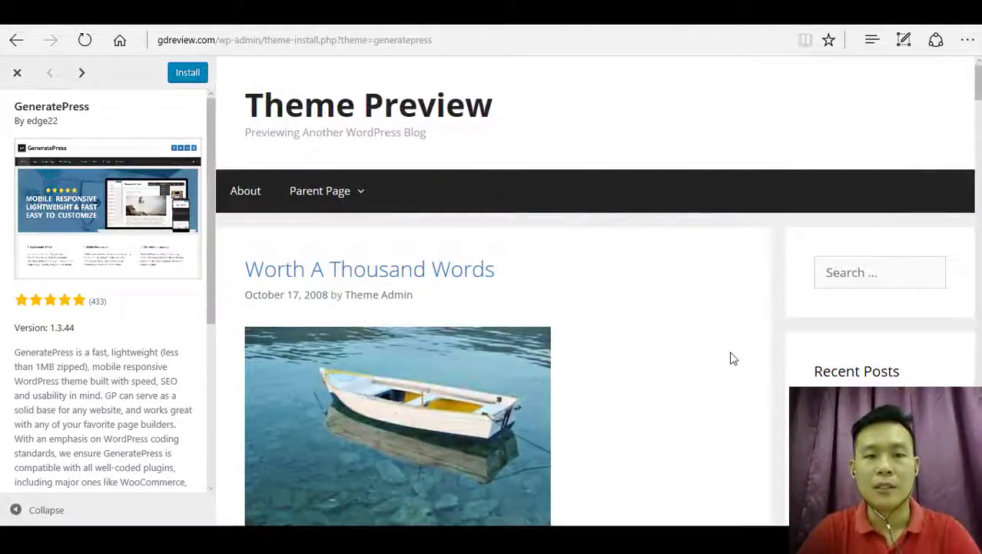
pyautogui.scroll(-15, 604, 317)
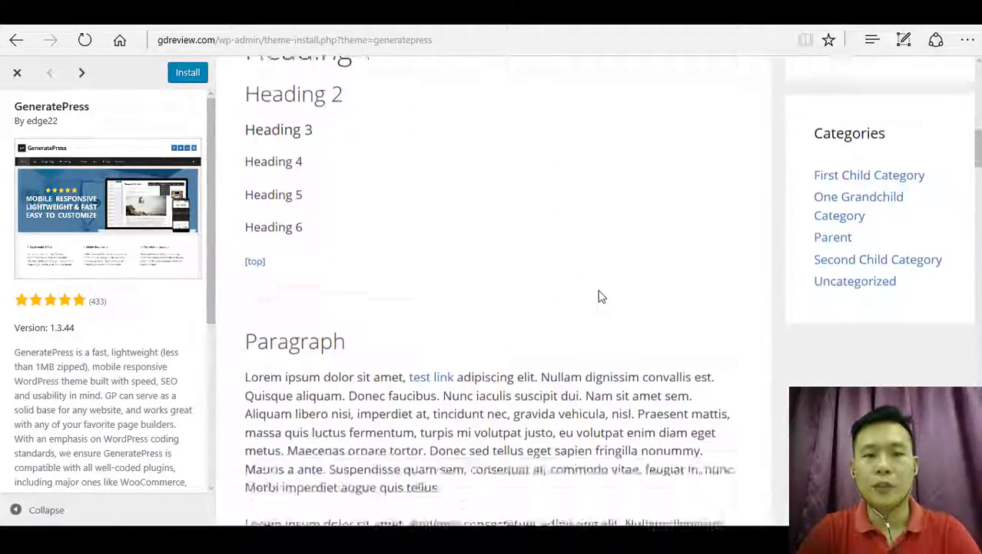
pyautogui.scroll(-15, 604, 302)
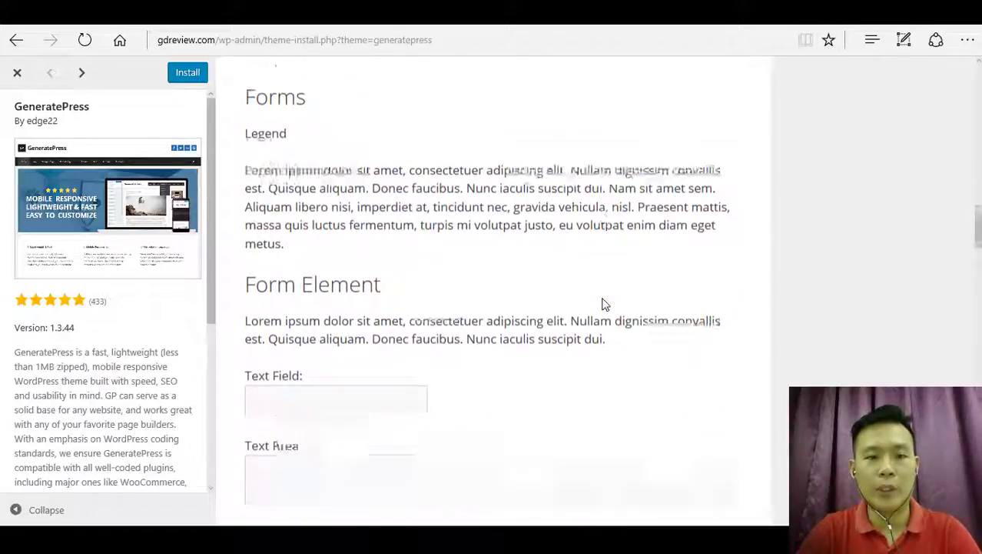
pyautogui.scroll(-15, 604, 304)
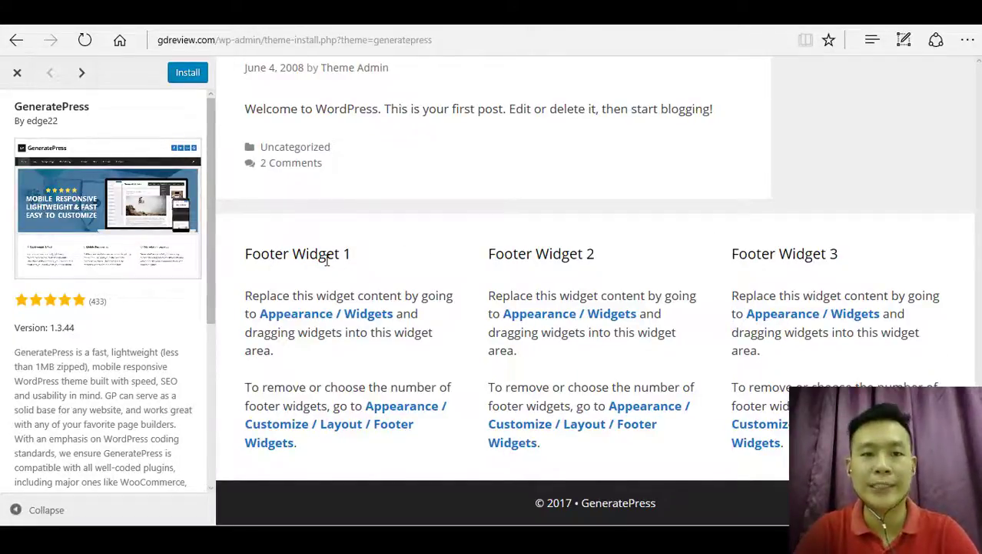
pyautogui.scroll(15, 421, 398)
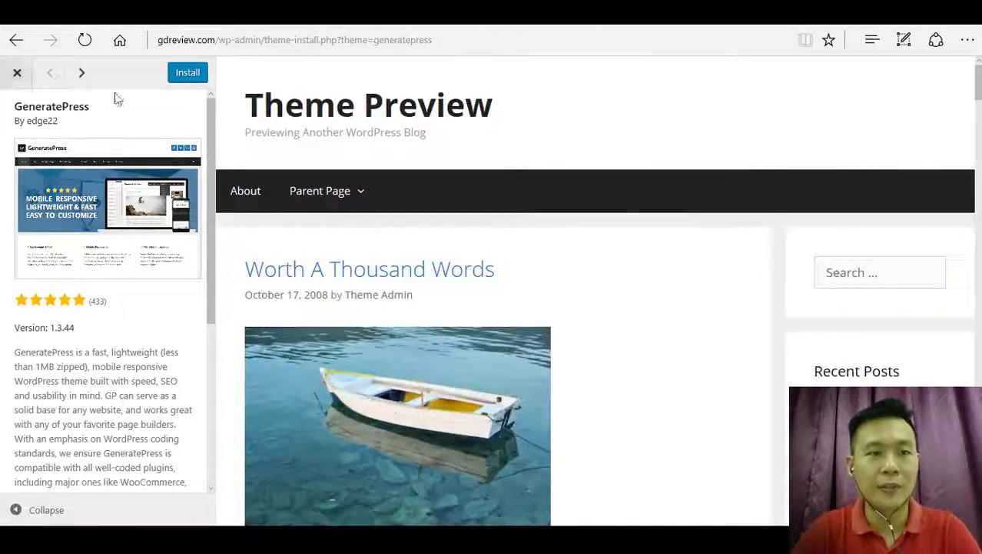
# - Install the GeneratePress theme and activate it on the site
pyautogui.click(187, 74)
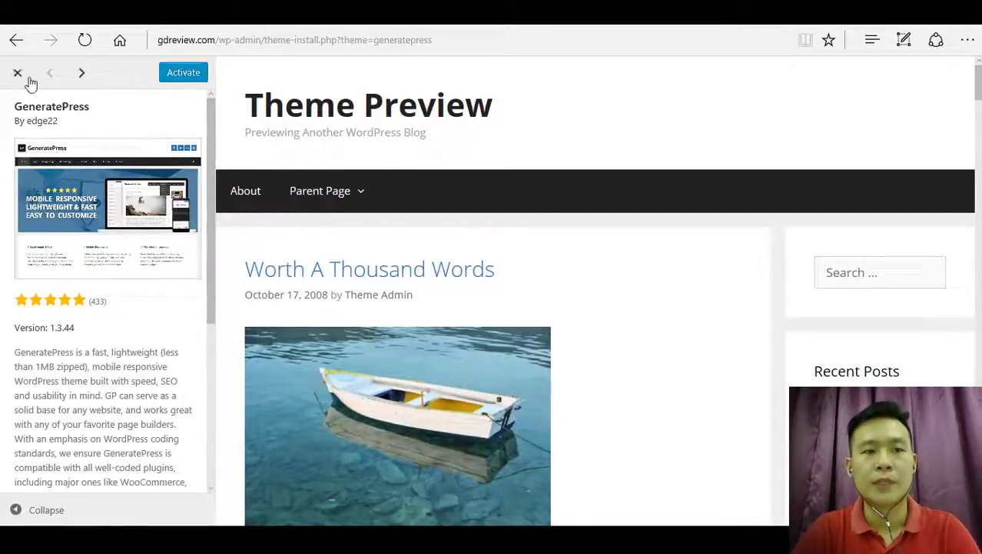
pyautogui.click(183, 74)
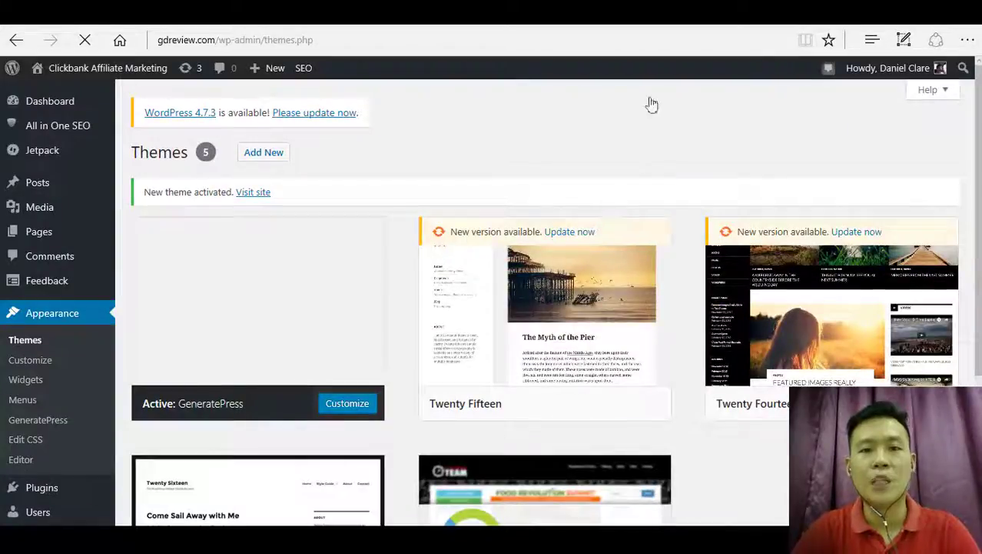
pyautogui.moveTo(103, 77)
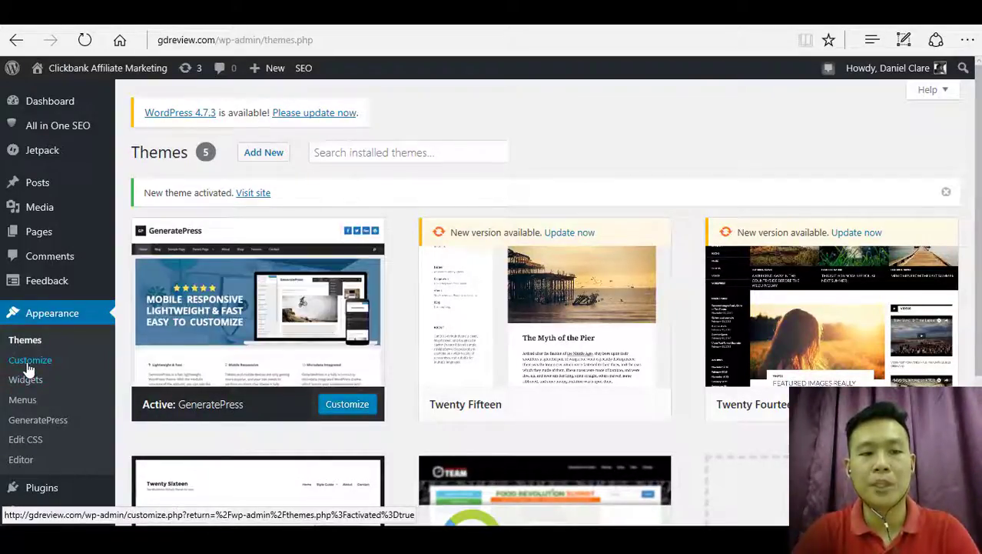
# - Open the site's installed plugins and review the whole list with its descriptions
pyautogui.scroll(-3, 54, 396)
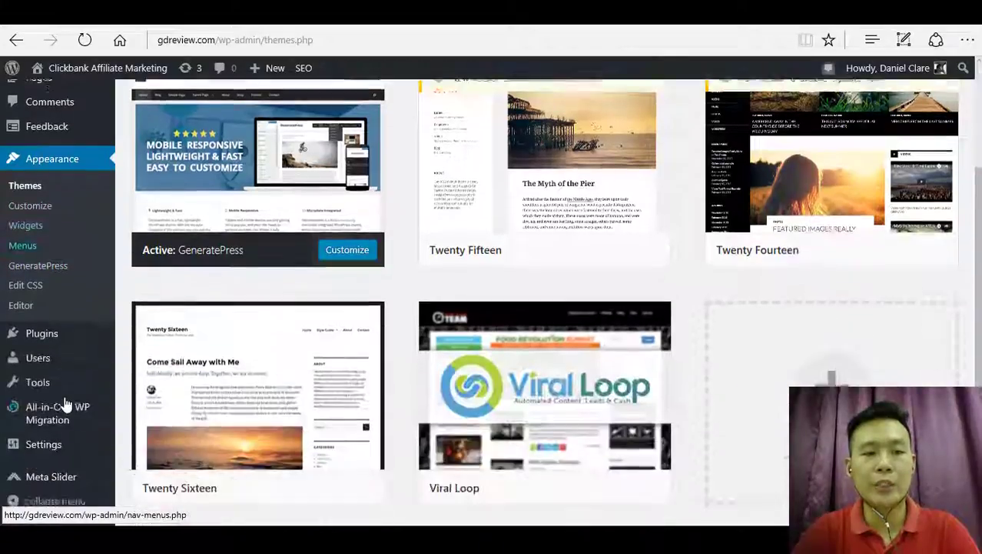
pyautogui.moveTo(51, 342)
pyautogui.click(145, 359)
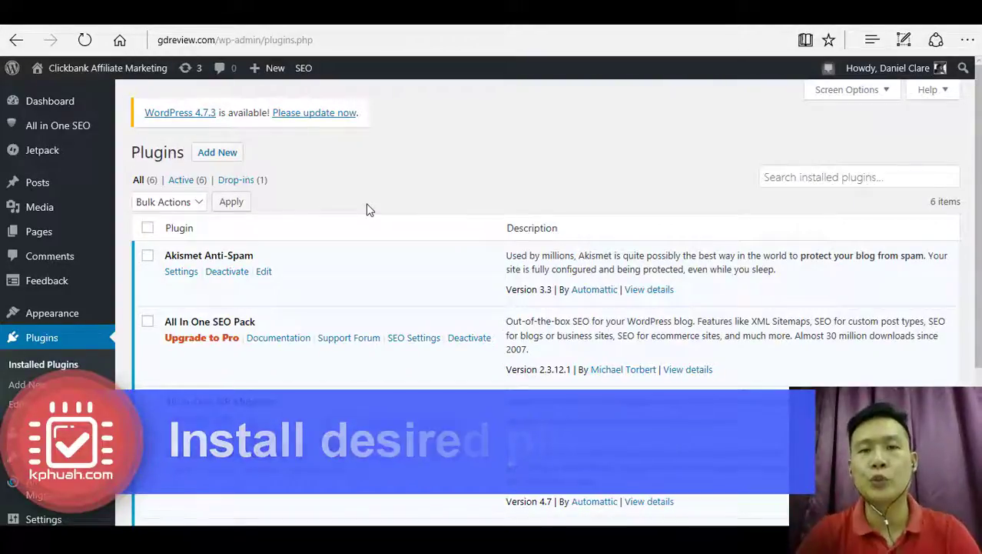
pyautogui.scroll(-3, 344, 322)
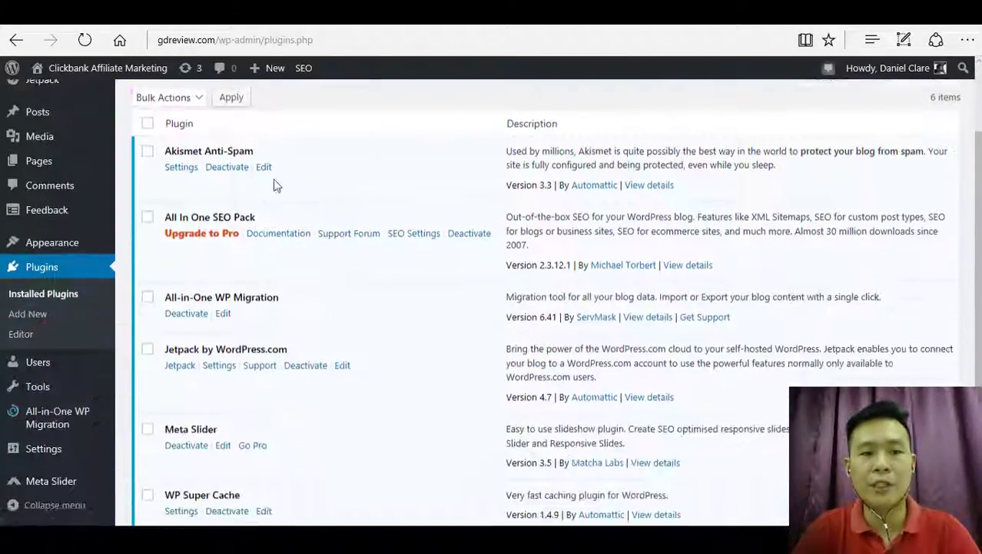
pyautogui.scroll(3, 275, 346)
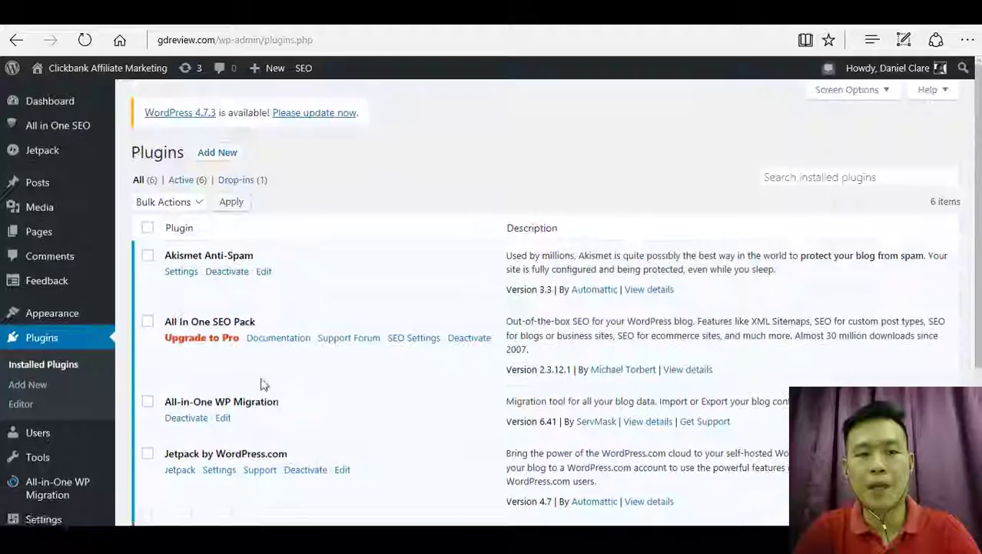
pyautogui.scroll(-3, 273, 254)
pyautogui.scroll(1, 366, 331)
pyautogui.scroll(2, 366, 331)
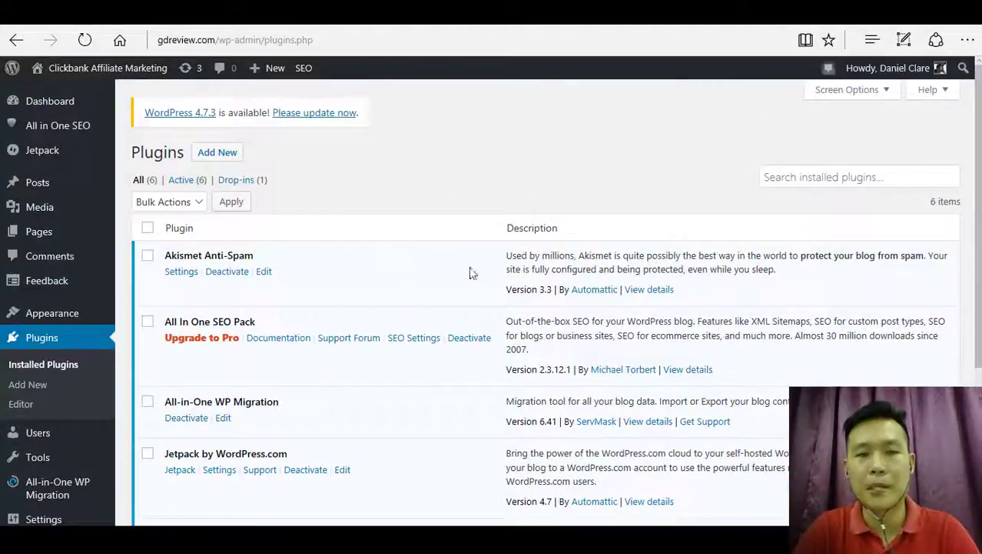
# - Start adding a new plugin and search the plugin directory for "all in one seo"
pyautogui.click(226, 158)
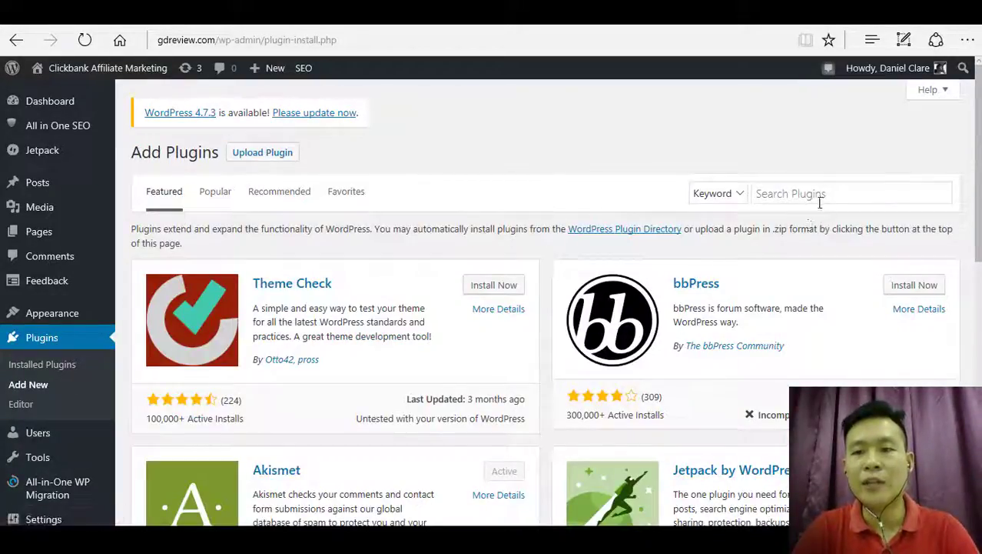
pyautogui.click(819, 202)
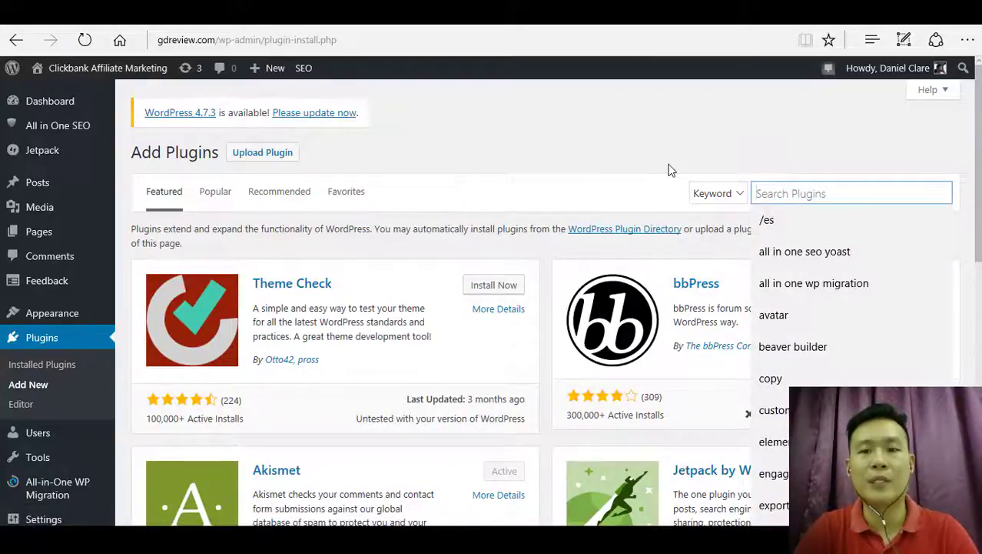
pyautogui.write('all in')
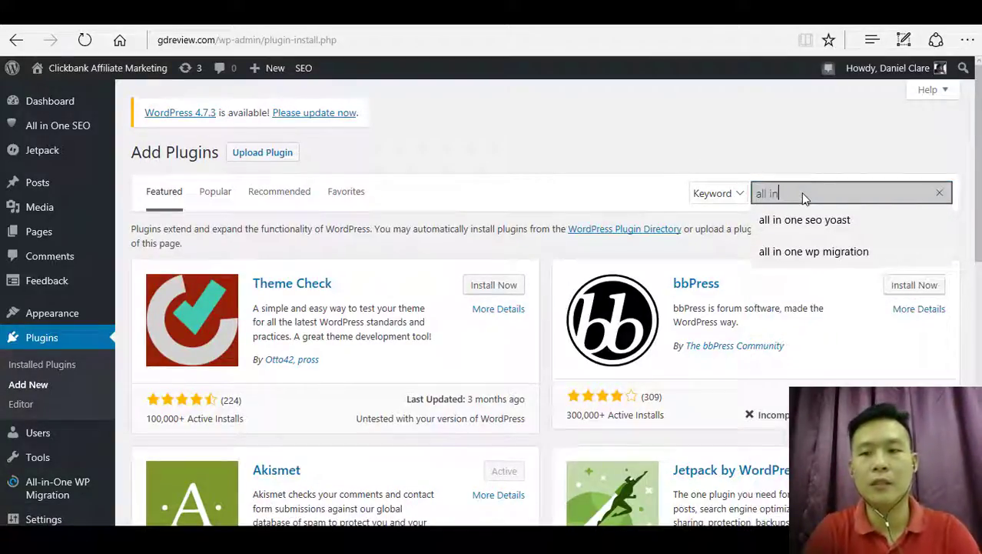
pyautogui.write(' one seo')
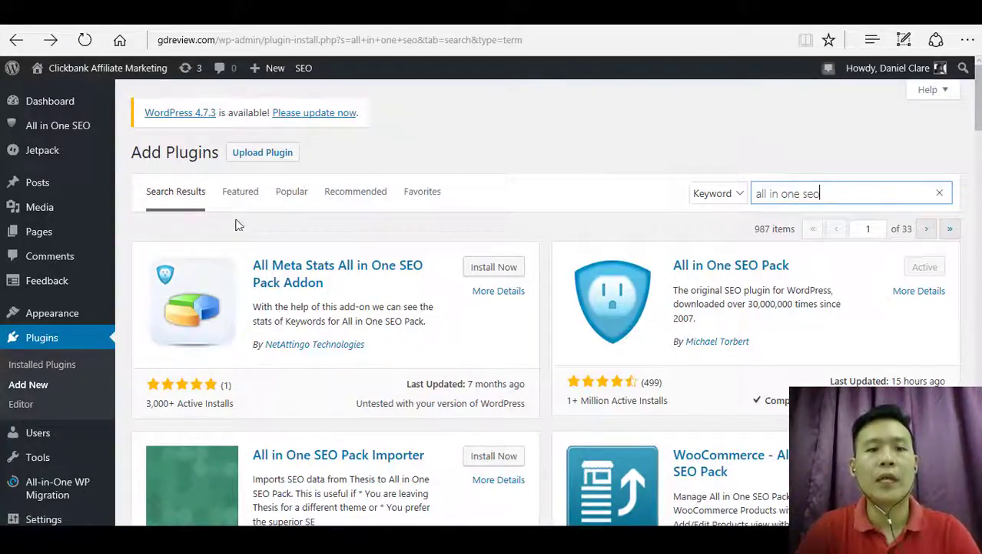
# - Browse the recommended plugins and view the details of Google Analytics for WordPress by MonsterInsights, closing them without installing
pyautogui.click(341, 198)
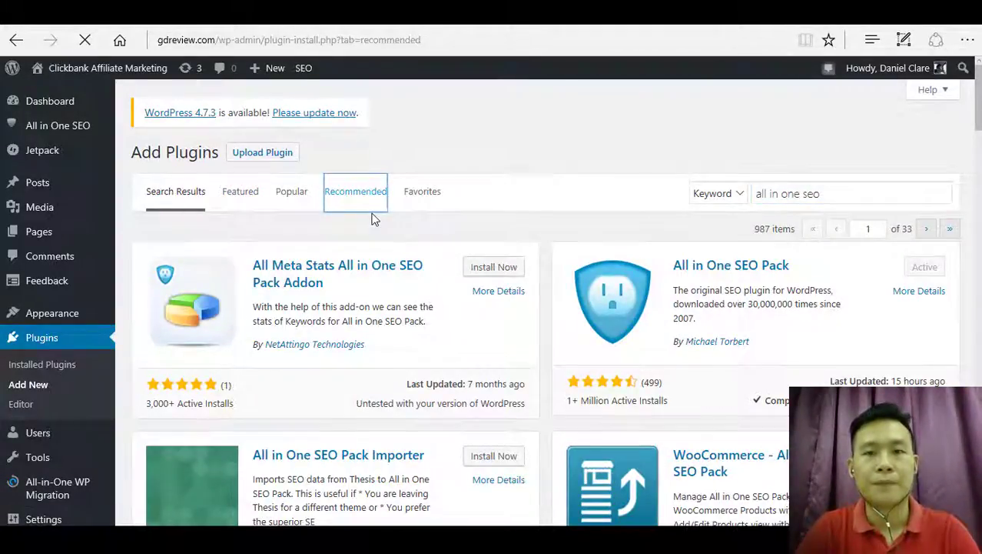
pyautogui.scroll(-10, 300, 339)
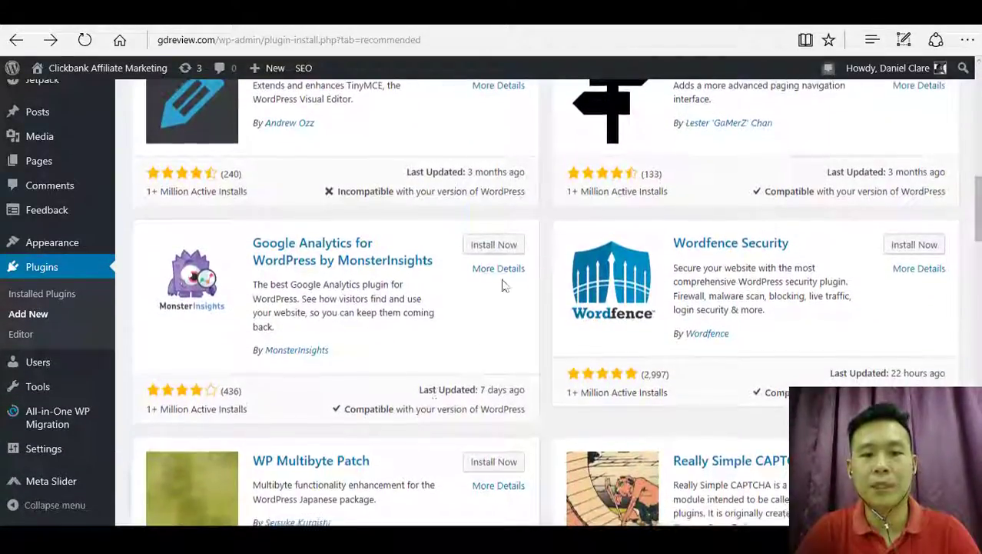
pyautogui.click(500, 273)
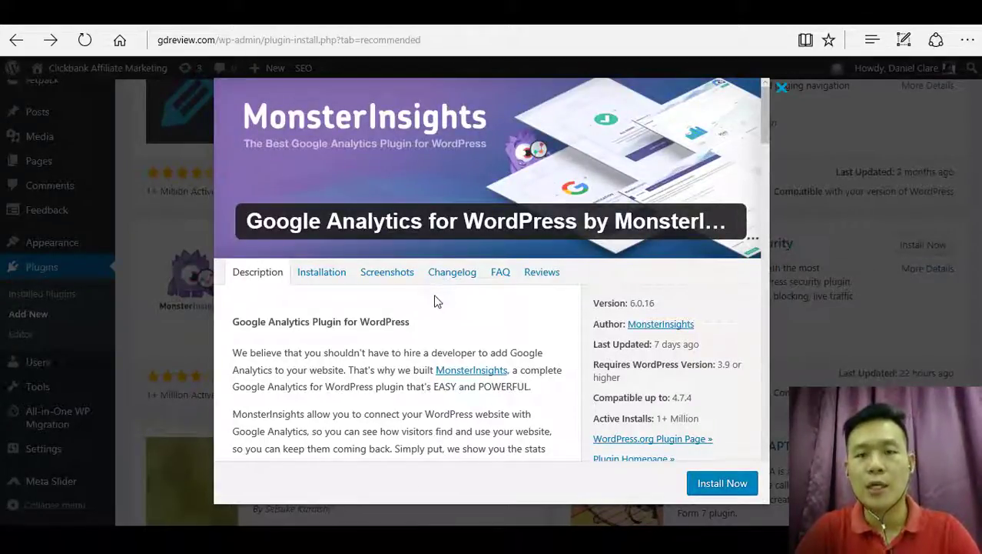
pyautogui.click(784, 89)
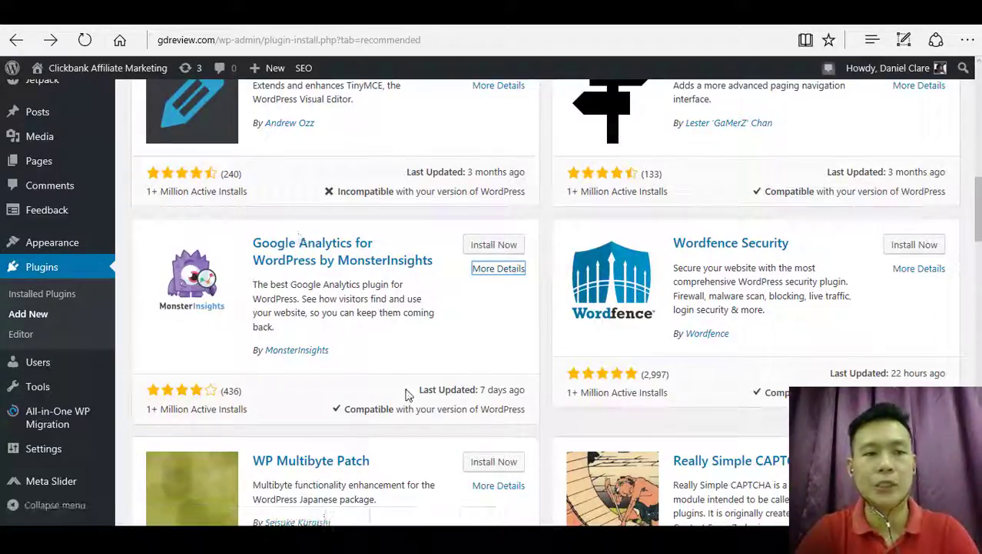
pyautogui.scroll(10, 409, 388)
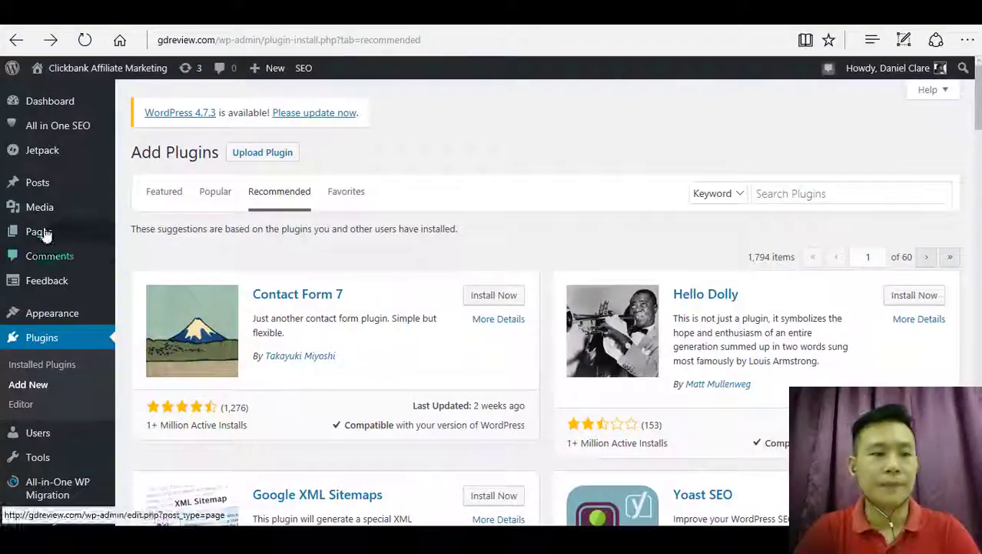
# - Create a new post and title it "this is a testing post"
pyautogui.moveTo(42, 186)
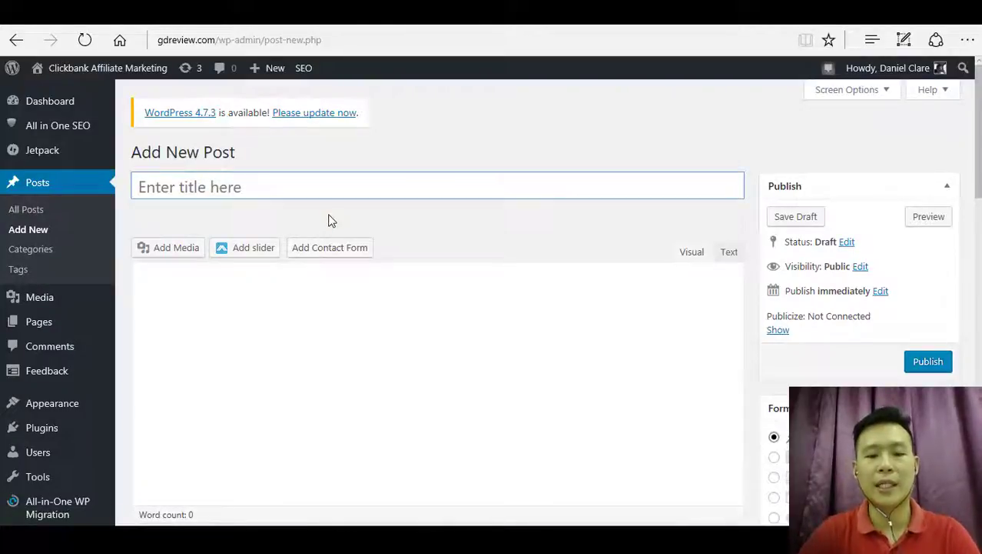
pyautogui.write('alsdkfalskdjfasf')
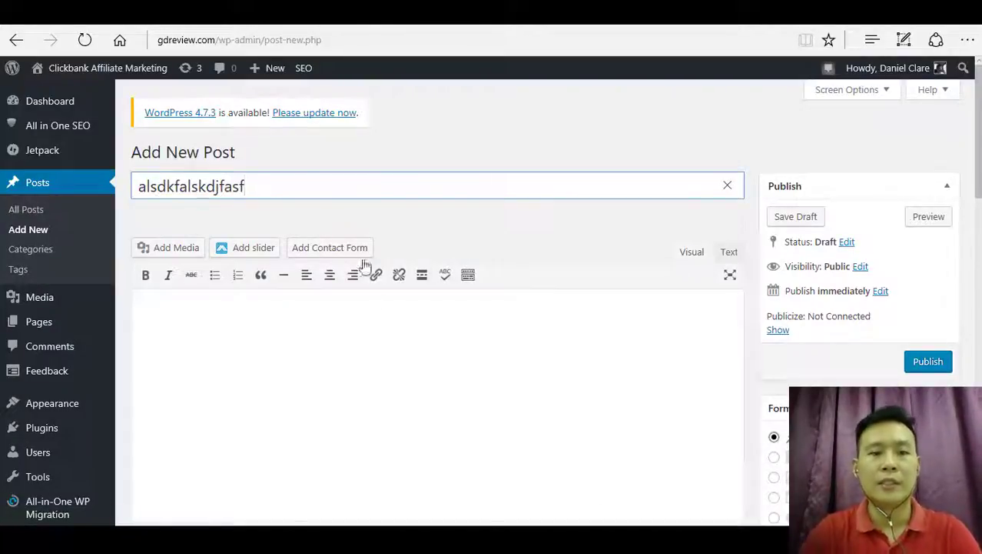
pyautogui.hotkey('ctrl', 'a')
pyautogui.write('this ')
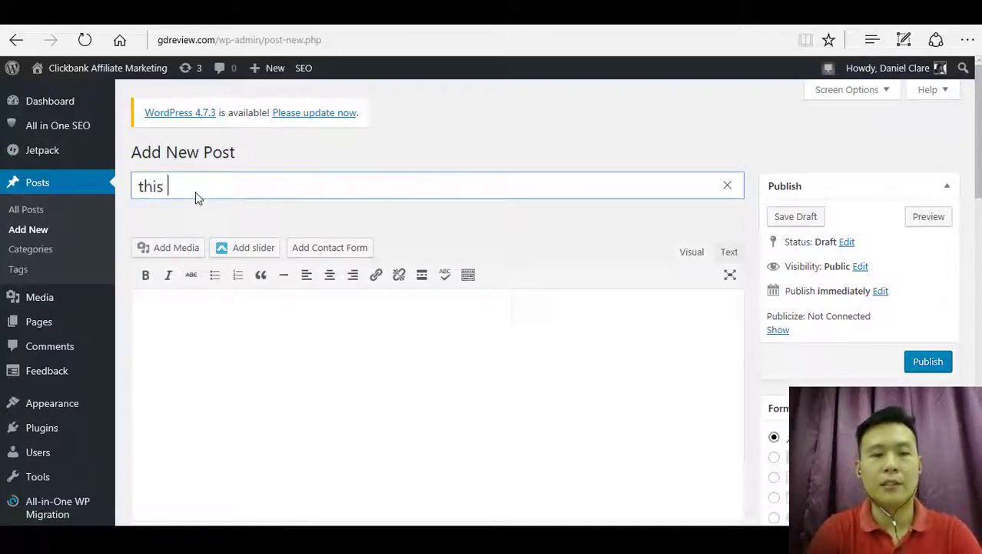
pyautogui.write('is th')
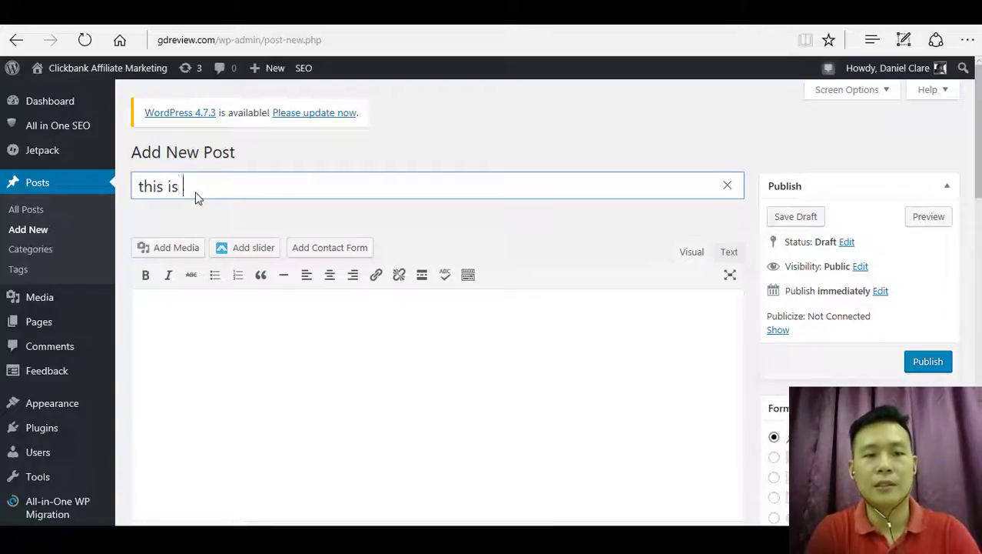
pyautogui.press('BackSpace')
pyautogui.press('BackSpace')
pyautogui.press('BackSpace')
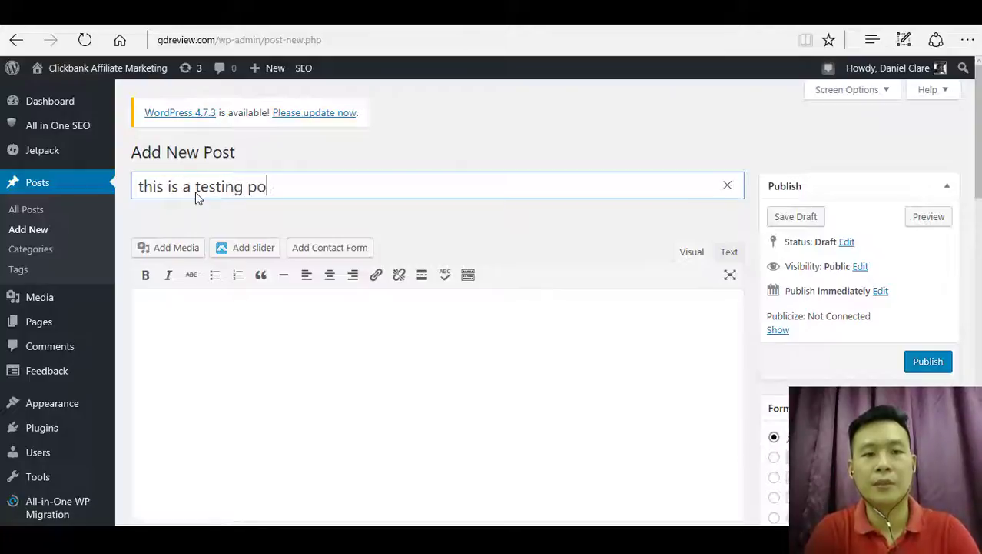
# - Write "content will be here" as the body text of the testing post
pyautogui.click(375, 397)
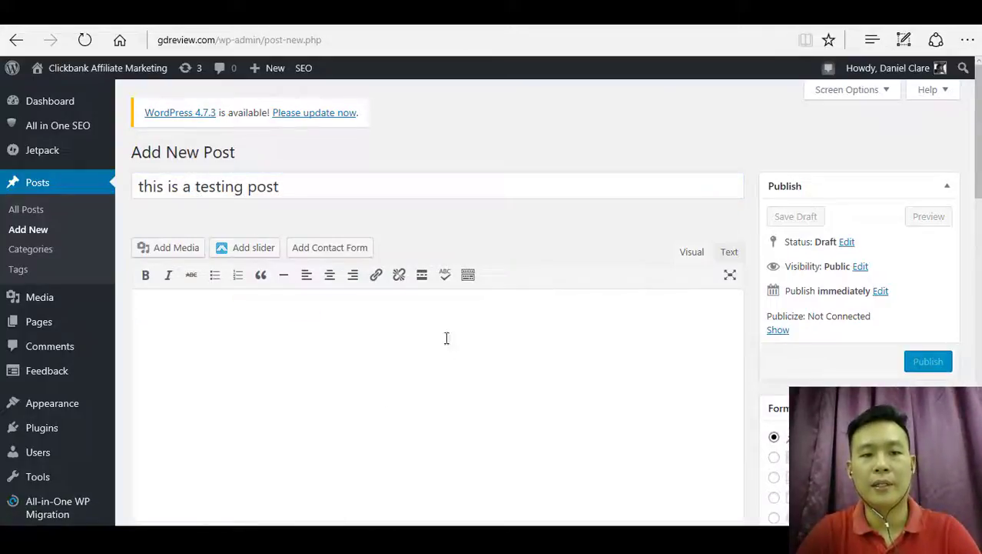
pyautogui.scroll(-2, 358, 275)
pyautogui.scroll(3, 314, 254)
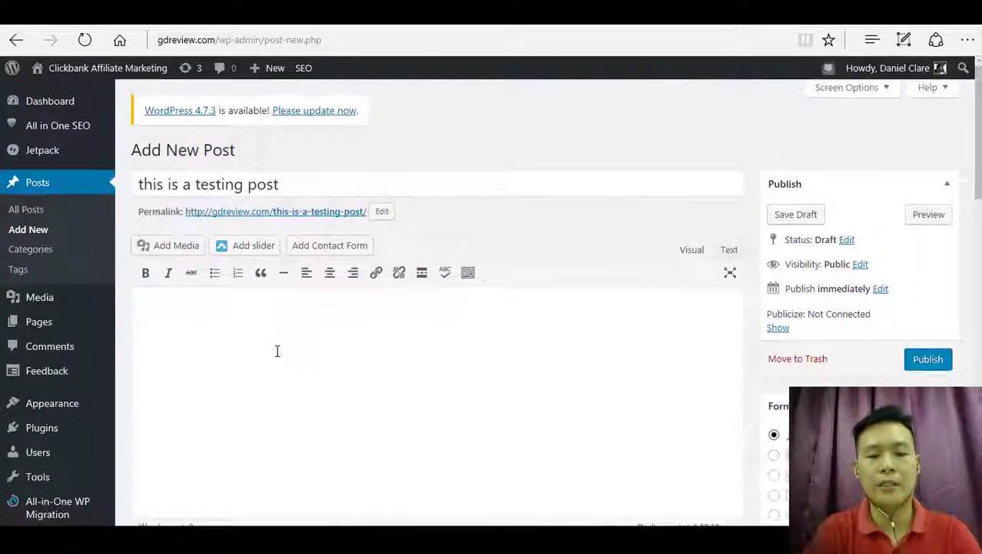
pyautogui.write('content will be here')
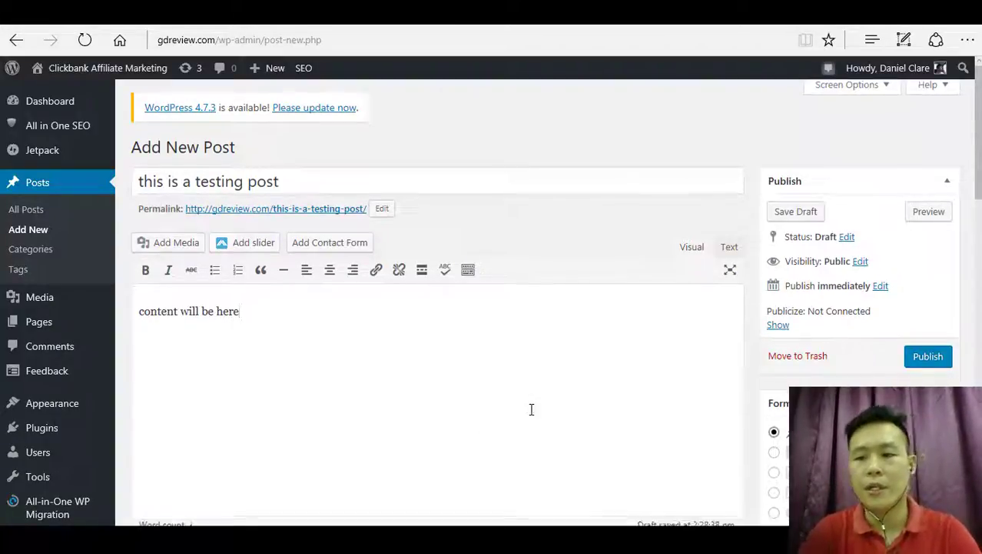
pyautogui.scroll(-5, 530, 409)
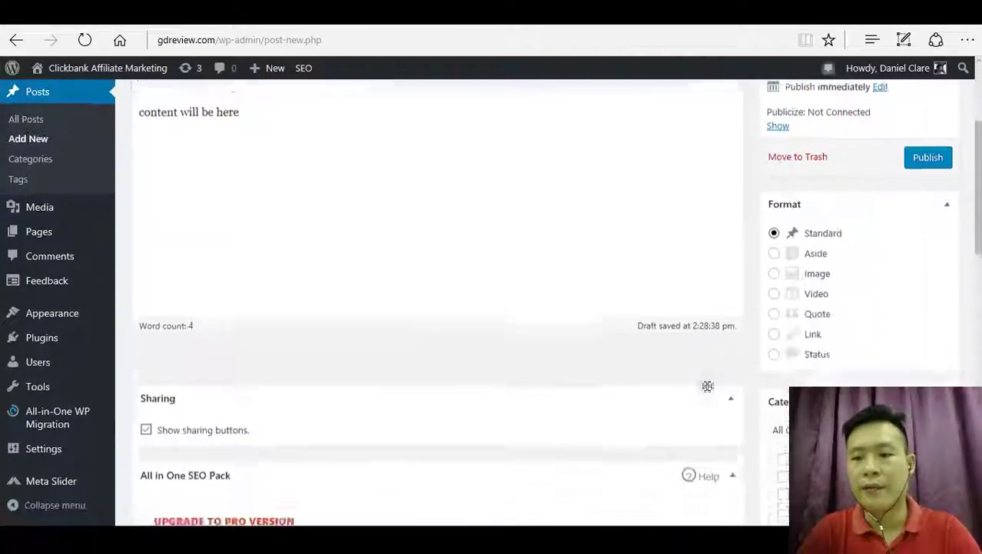
# - Examine the testing post's categories and tags and the All in One SEO Pack title and description fields
pyautogui.scroll(-2, 658, 329)
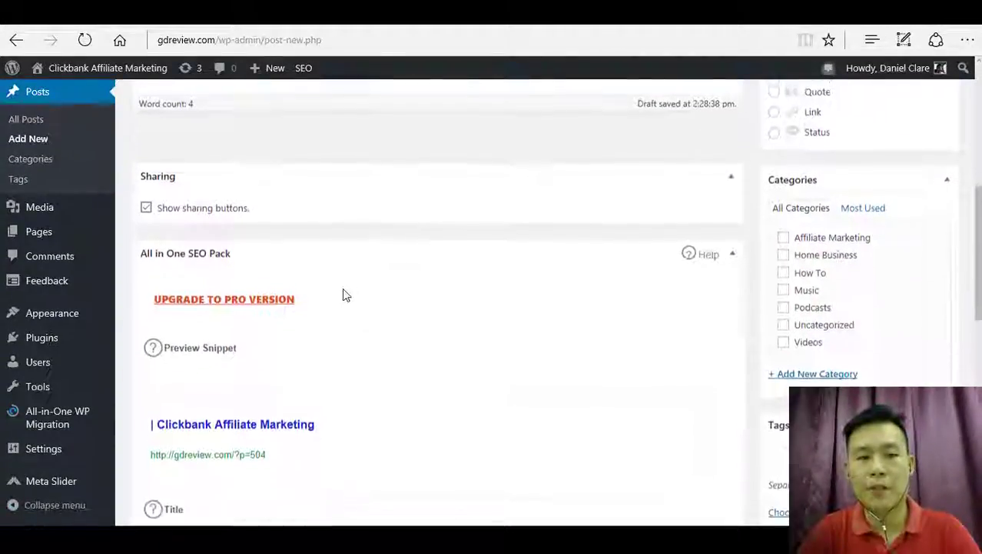
pyautogui.scroll(-1, 685, 373)
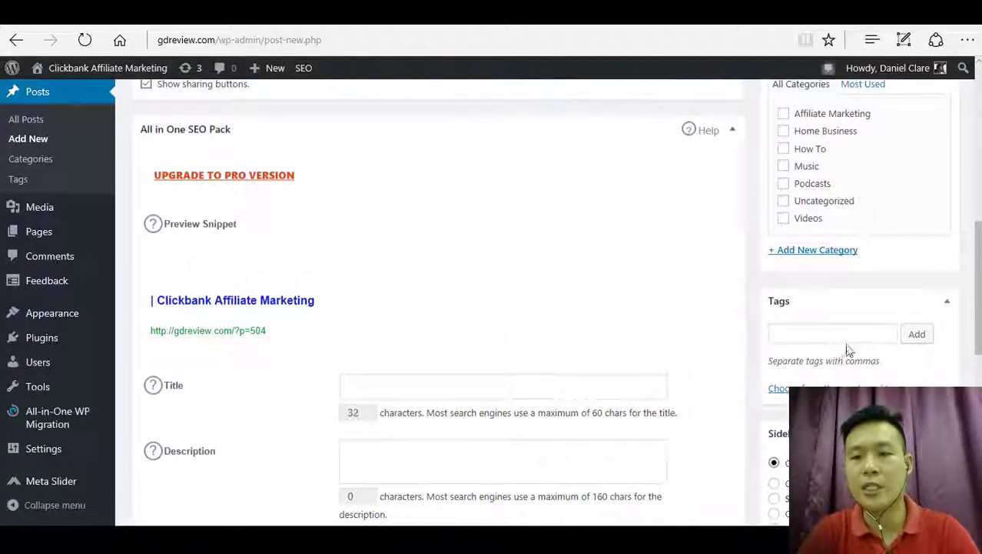
pyautogui.click(833, 339)
pyautogui.scroll(-1, 700, 387)
pyautogui.scroll(-3, 698, 387)
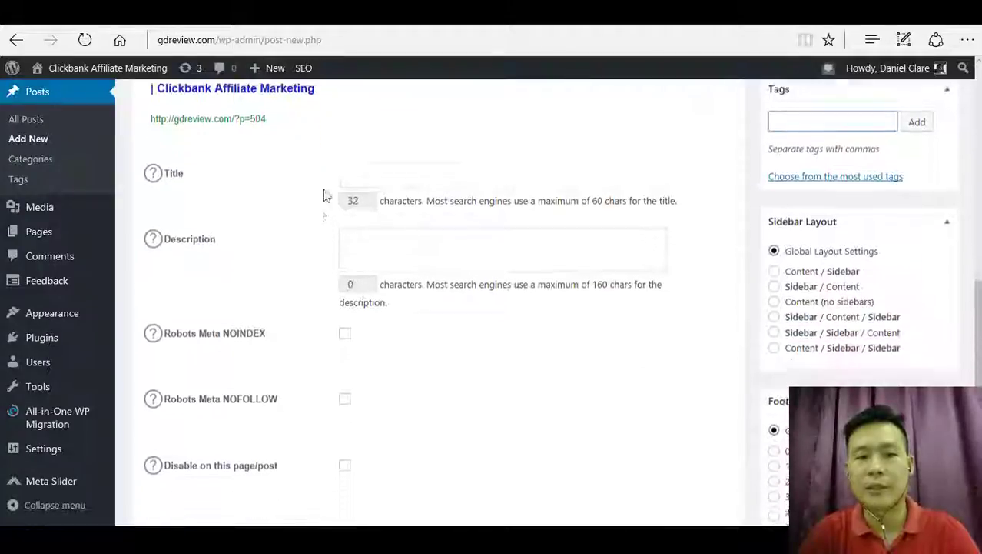
pyautogui.click(366, 159)
pyautogui.click(388, 154)
pyautogui.scroll(5, 429, 270)
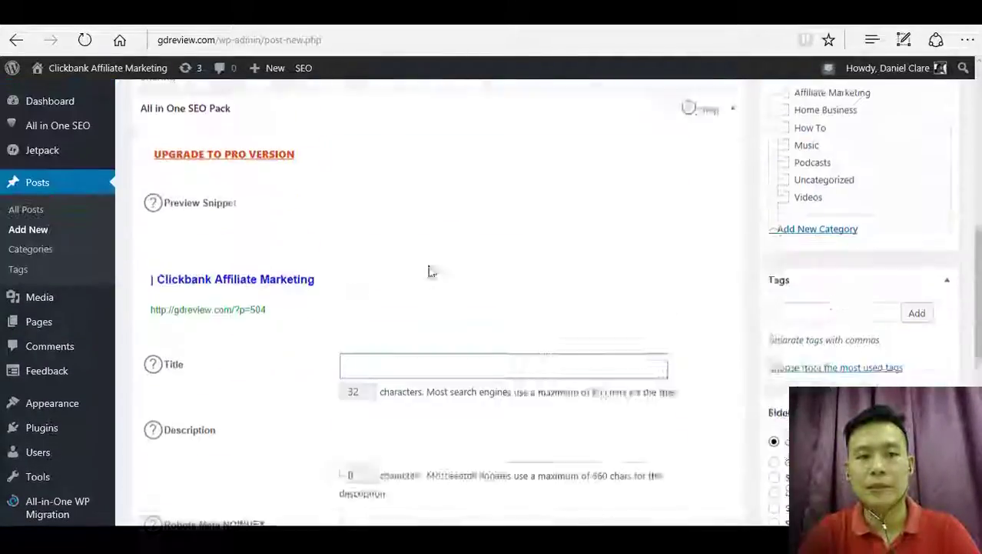
pyautogui.scroll(-3, 498, 299)
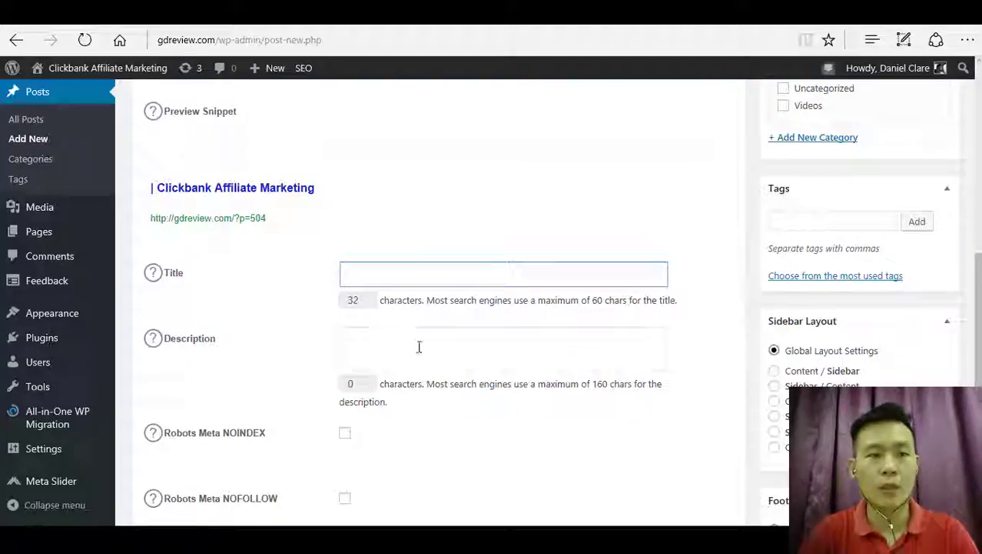
pyautogui.scroll(5, 421, 354)
pyautogui.scroll(-3, 439, 370)
pyautogui.scroll(-1, 419, 267)
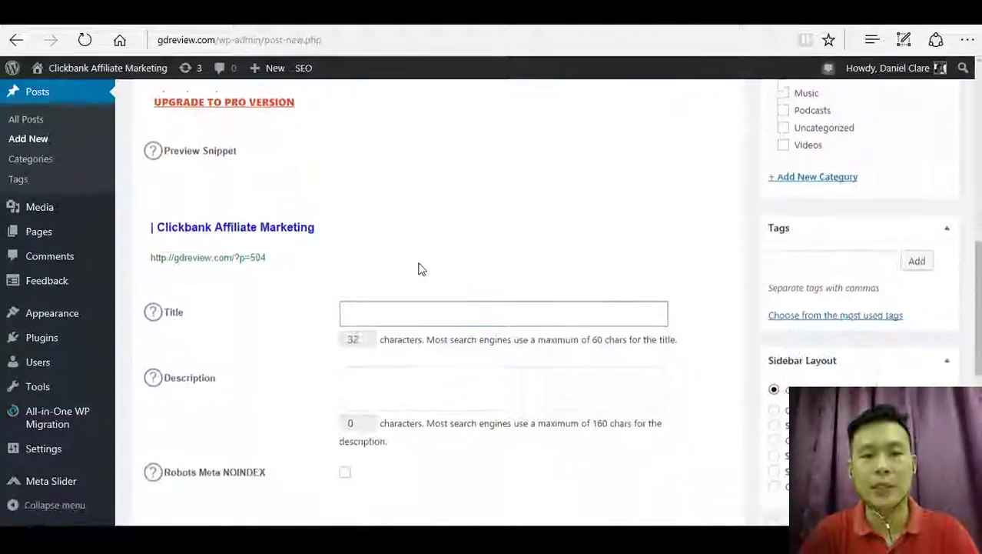
# - Review the post's remaining layout and element options, the SEO title field and the publishing settings without publishing
pyautogui.scroll(-3, 538, 365)
pyautogui.scroll(-3, 627, 366)
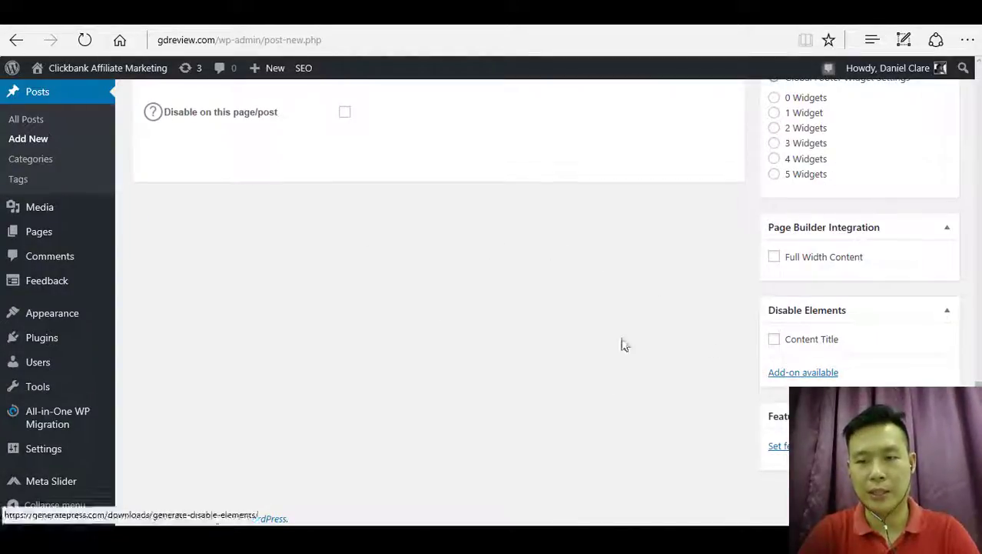
pyautogui.scroll(6, 445, 340)
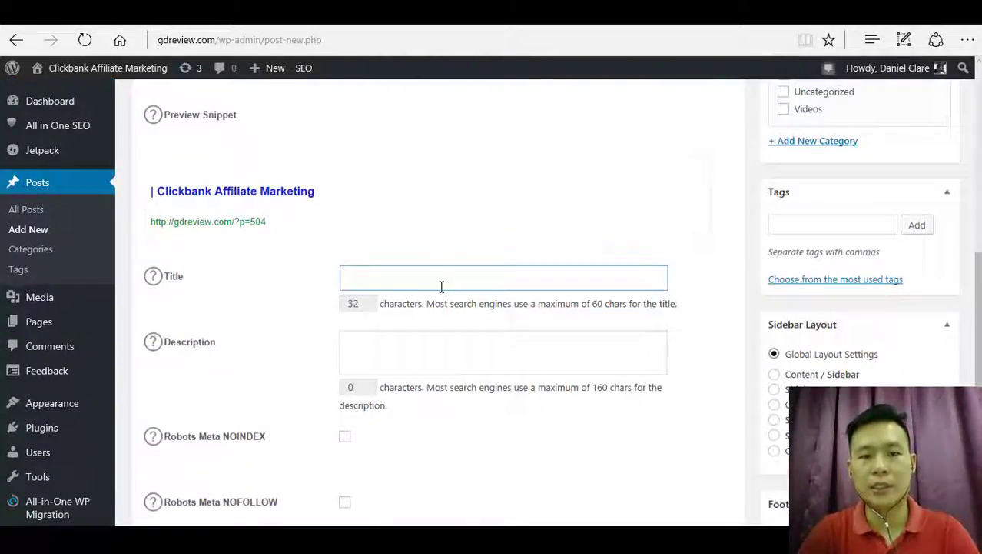
pyautogui.click(469, 276)
pyautogui.scroll(12, 770, 347)
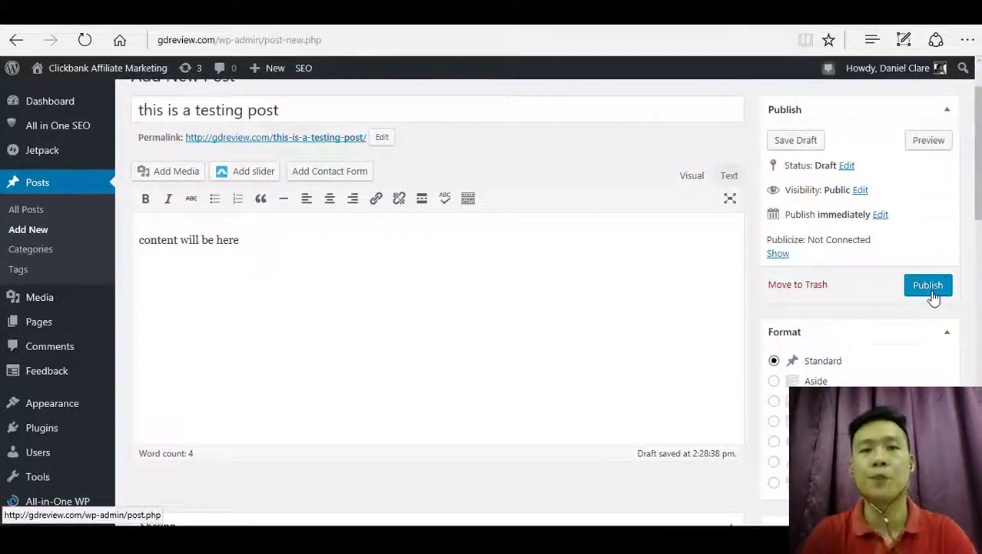
pyautogui.scroll(1, 546, 335)
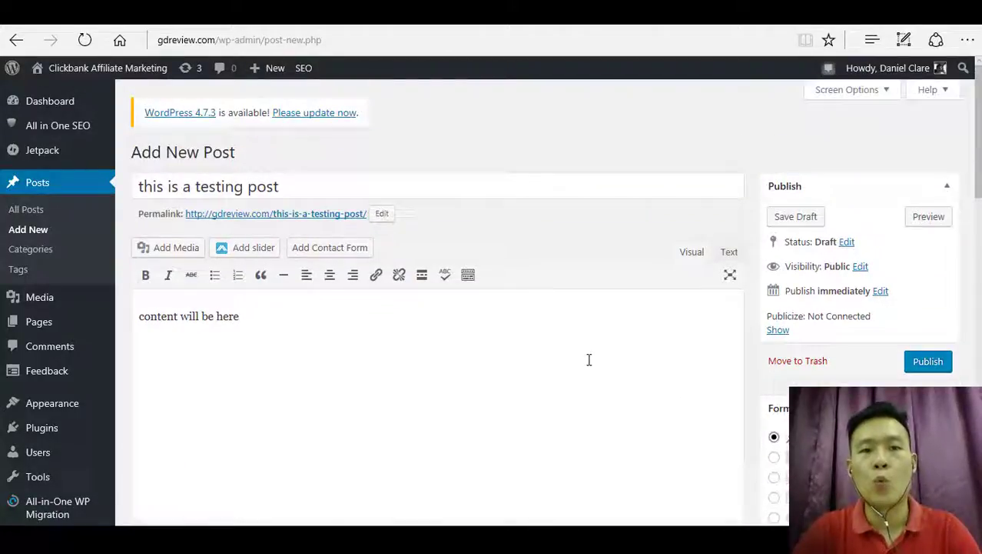
# - Visit the live site, leaving the unpublished testing post, and look over its home page from header to footer widgets
pyautogui.moveTo(90, 71)
pyautogui.click(59, 94)
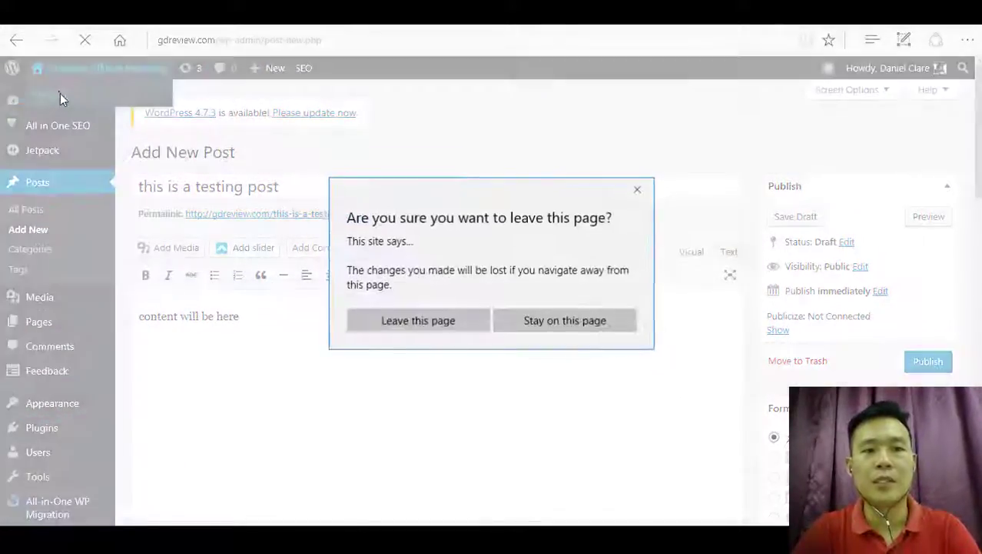
pyautogui.click(466, 321)
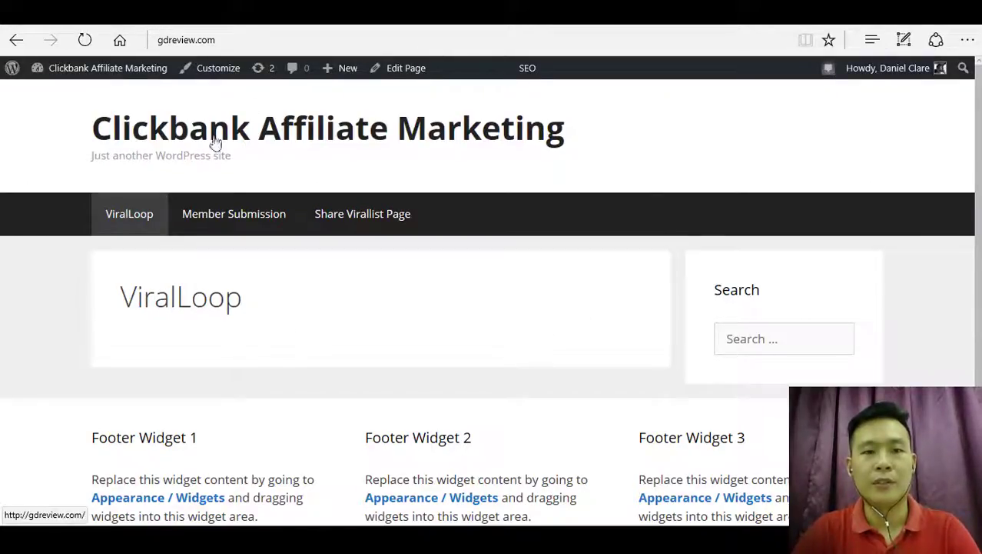
pyautogui.scroll(-2, 738, 240)
pyautogui.scroll(2, 337, 278)
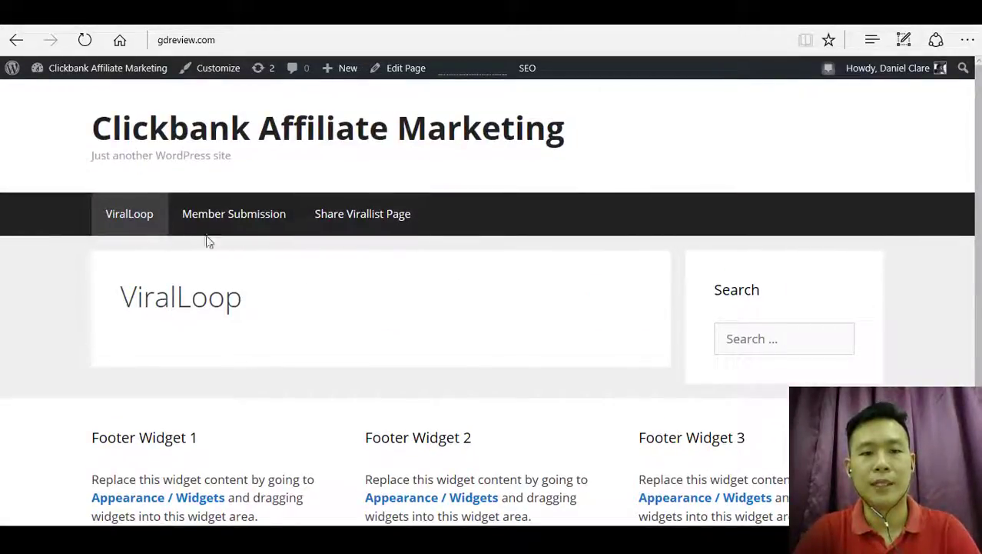
pyautogui.scroll(-2, 417, 281)
pyautogui.scroll(2, 456, 239)
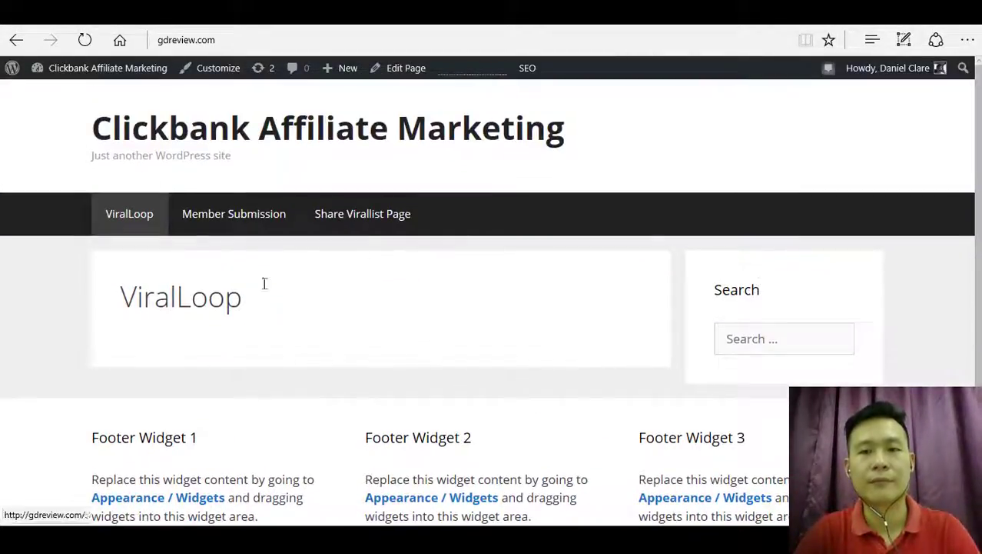
pyautogui.moveTo(116, 72)
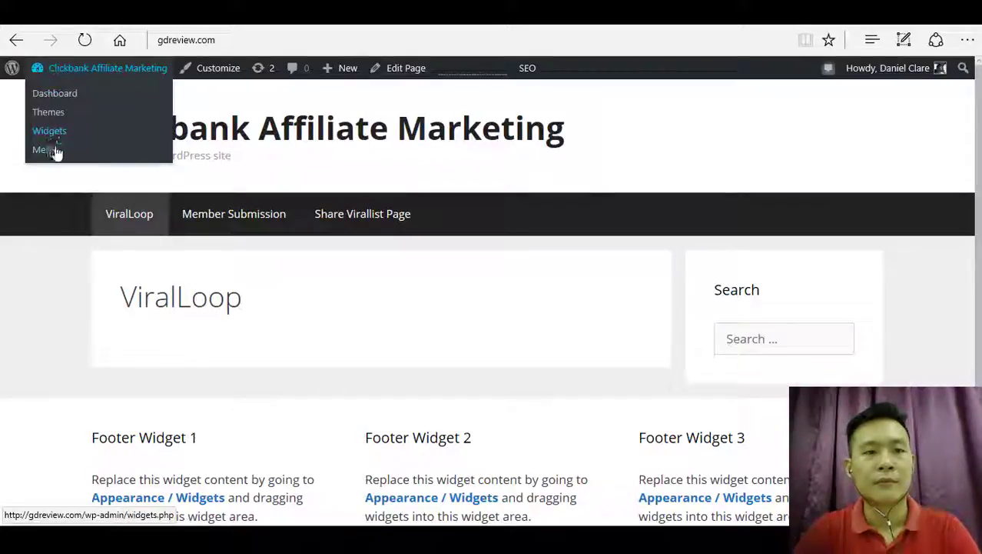